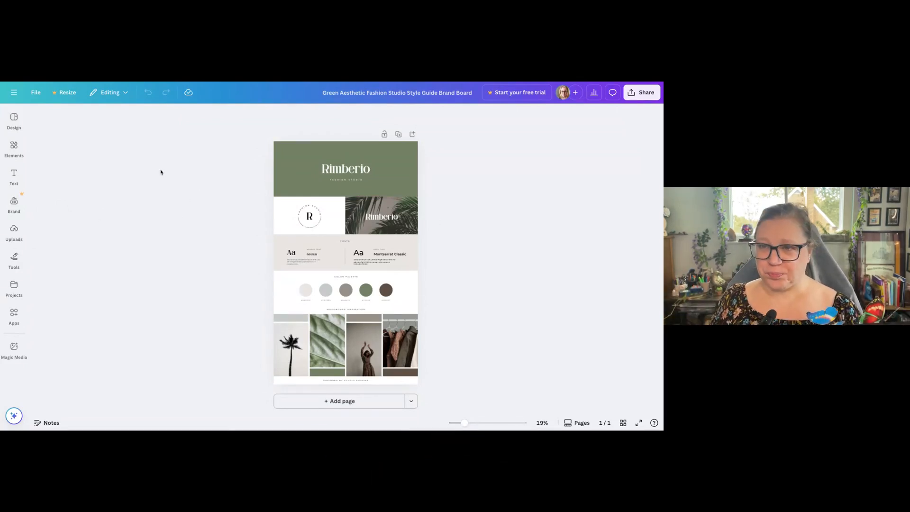
# Add a second page and place the uploaded cream-background Mindful Brew logo on it, enlarged beyond the page width.
pyautogui.click(14, 231)
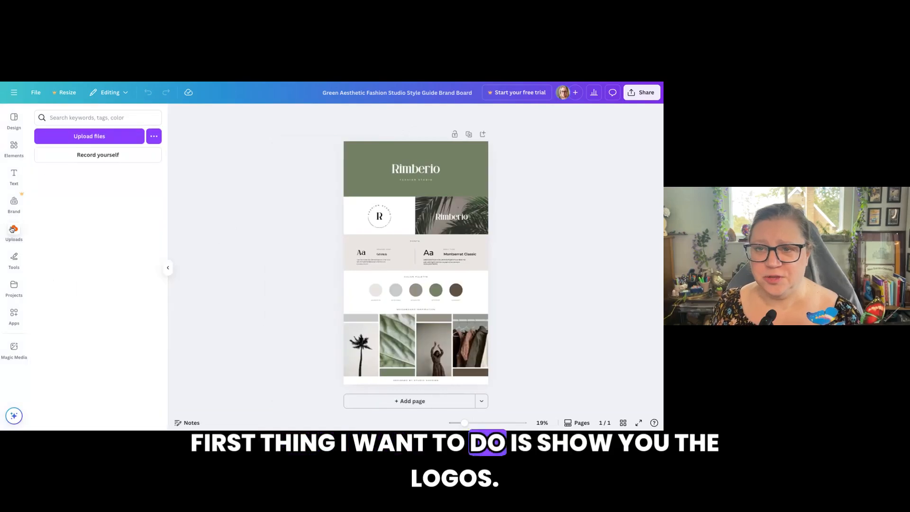
pyautogui.moveTo(45, 240)
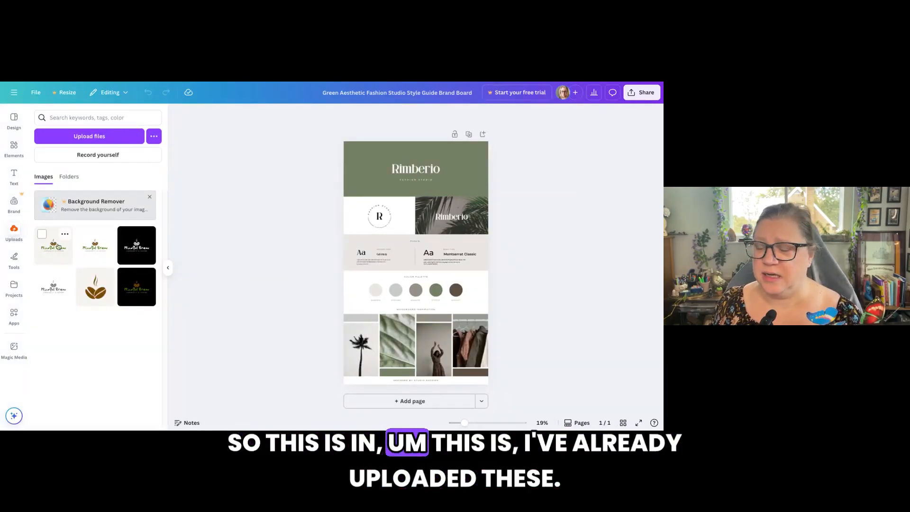
pyautogui.click(397, 404)
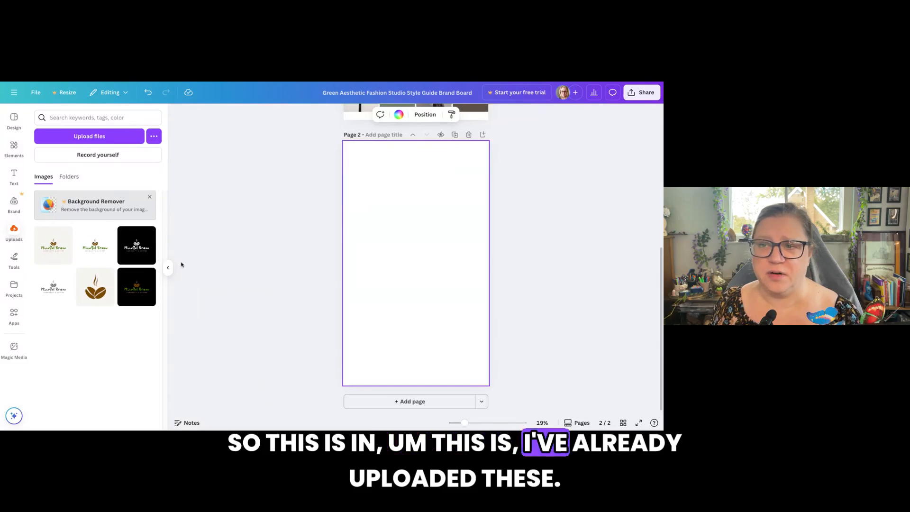
pyautogui.click(59, 238)
pyautogui.moveTo(375, 222); pyautogui.dragTo(333, 179)
pyautogui.moveTo(456, 304); pyautogui.dragTo(423, 286)
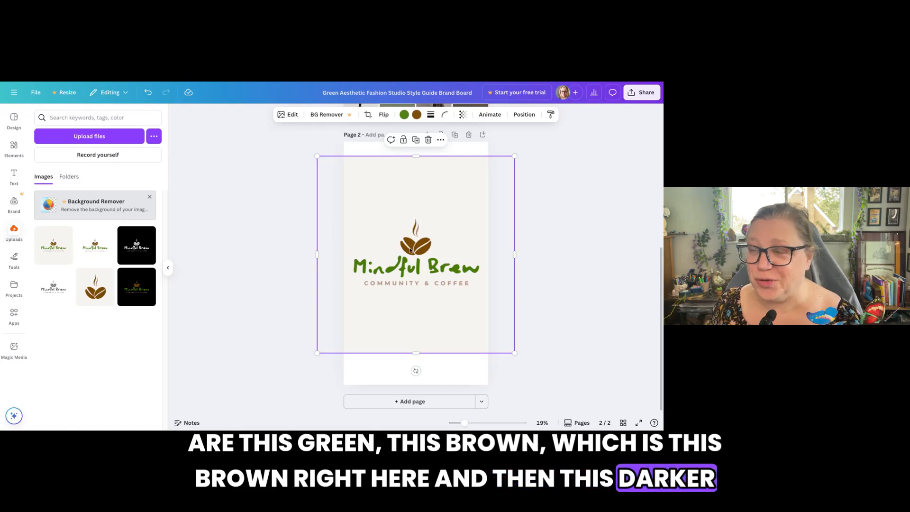
pyautogui.click(548, 206)
# Delete the pale first swatch of the first page's color palette together with its hex label #DBD3C9.
pyautogui.scroll(5, 548, 205)
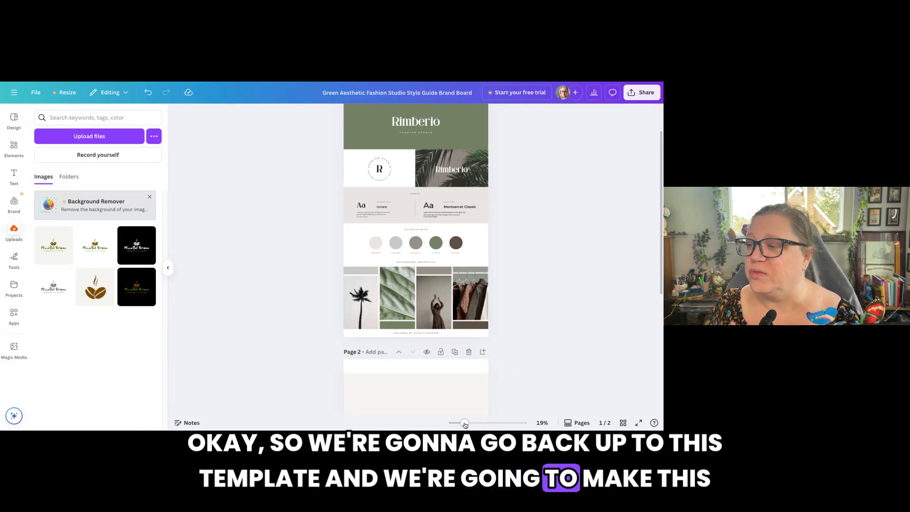
pyautogui.moveTo(465, 423); pyautogui.dragTo(487, 422)
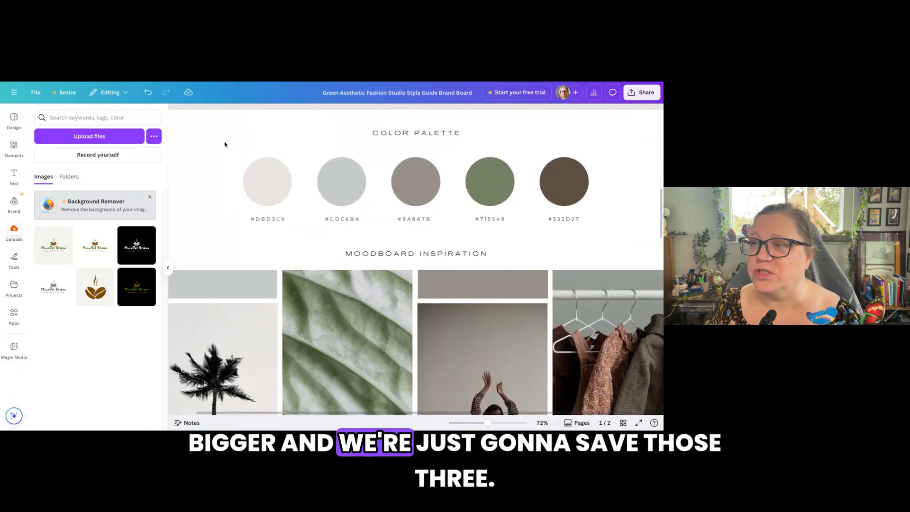
pyautogui.moveTo(225, 142); pyautogui.dragTo(308, 229)
pyautogui.press('Delete')
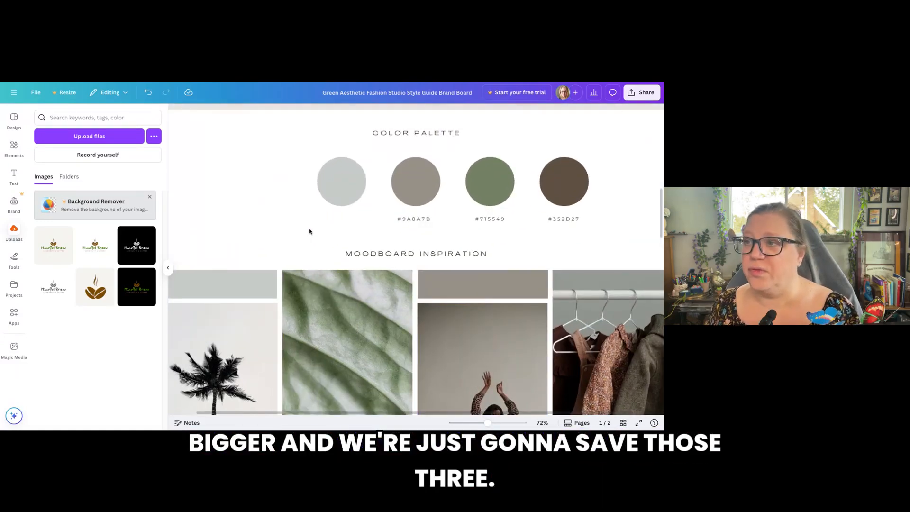
pyautogui.hotkey('ctrl', 'z')
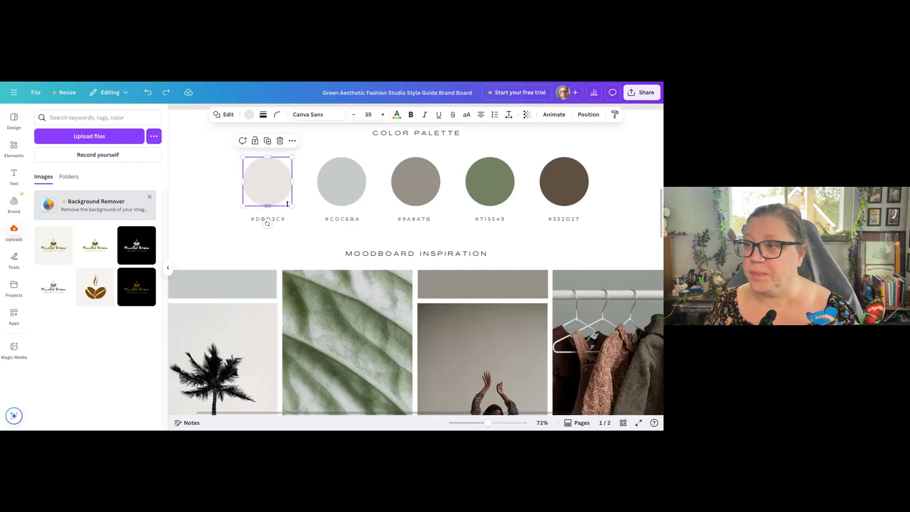
pyautogui.press('Delete')
pyautogui.press('Delete')
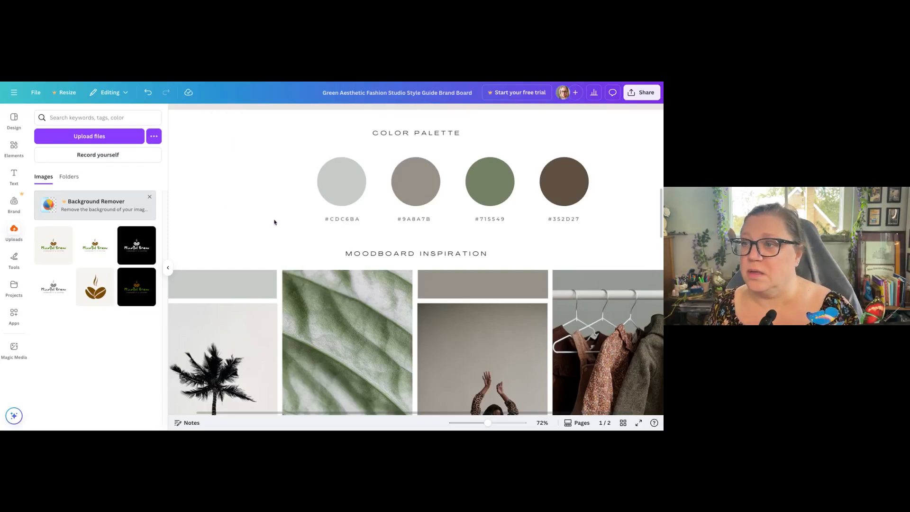
# Delete the dark brown last swatch of the color palette together with its hex label #352D27.
pyautogui.click(588, 188)
pyautogui.press('Delete')
pyautogui.click(572, 217)
pyautogui.press('Delete')
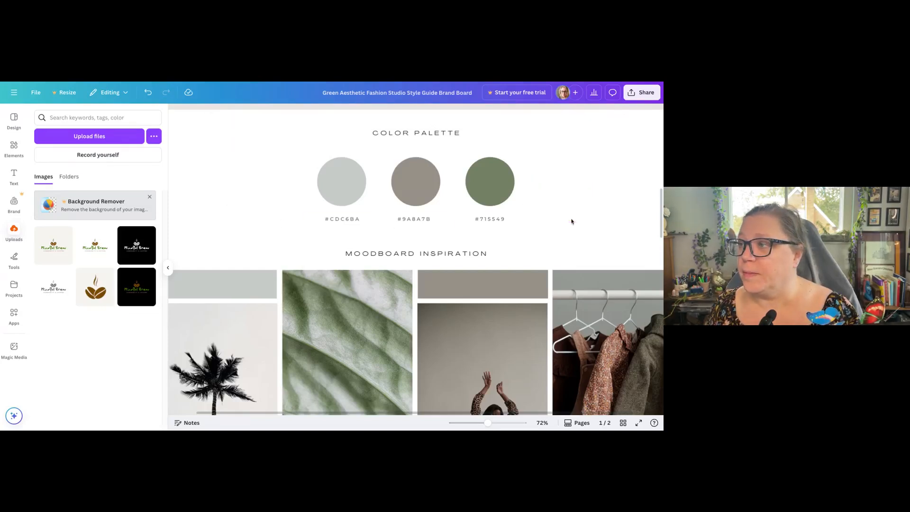
# Change the hex label under the first remaining palette swatch to #457A00.
pyautogui.click(358, 191)
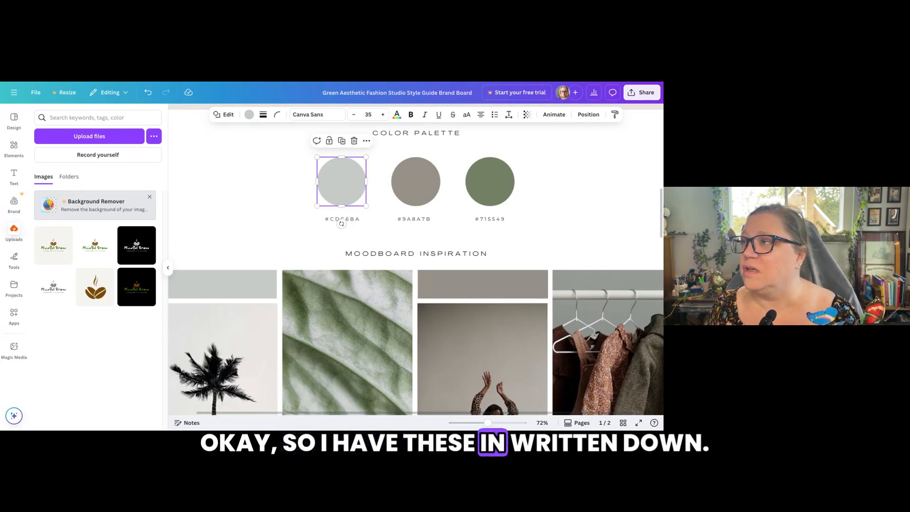
pyautogui.doubleClick(352, 219)
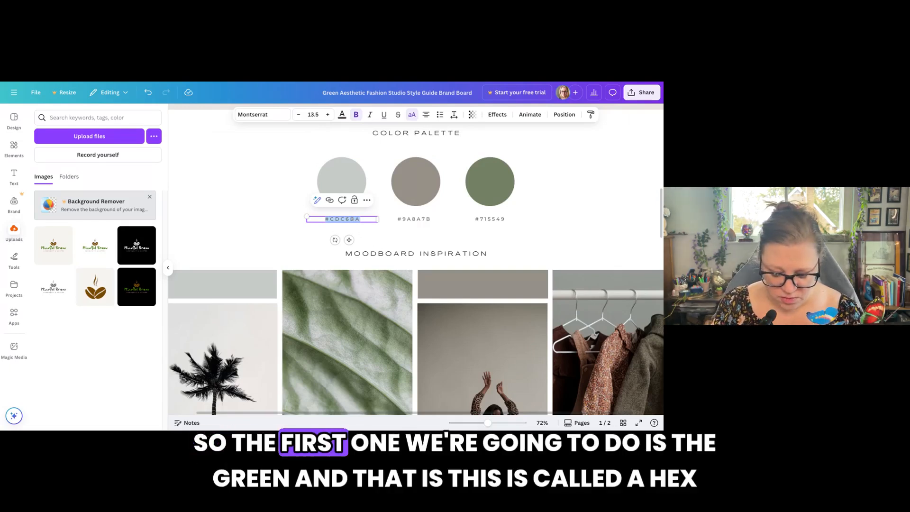
pyautogui.write('#')
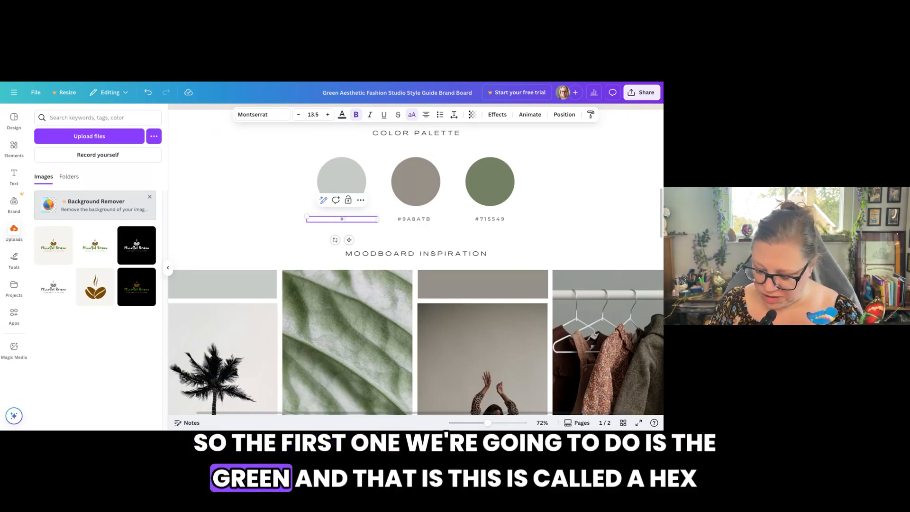
pyautogui.write('457A00')
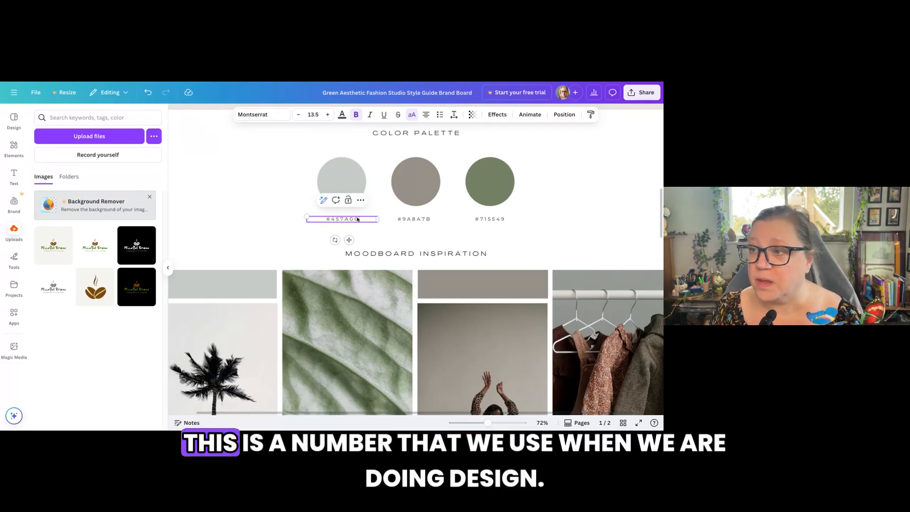
# Copy the first swatch's hex code and fill its circle with the green #457A00.
pyautogui.moveTo(361, 218); pyautogui.dragTo(325, 218)
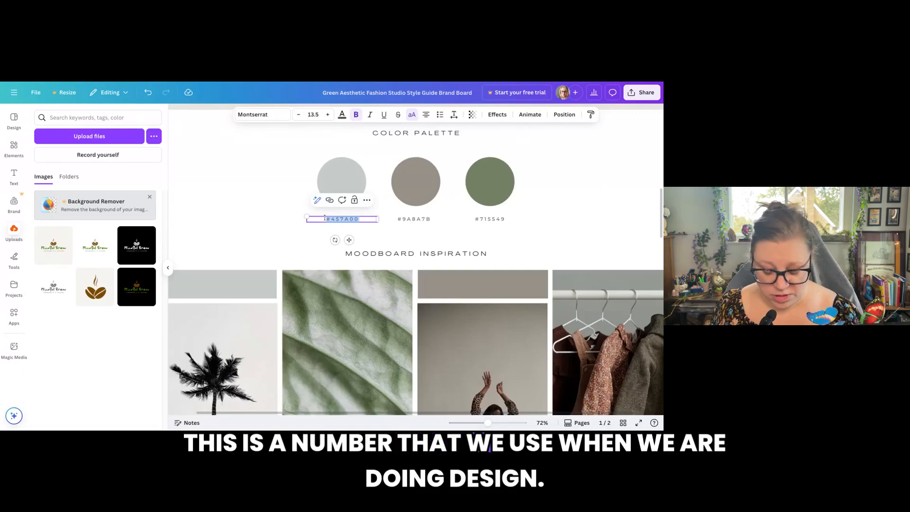
pyautogui.click(331, 185)
pyautogui.click(249, 114)
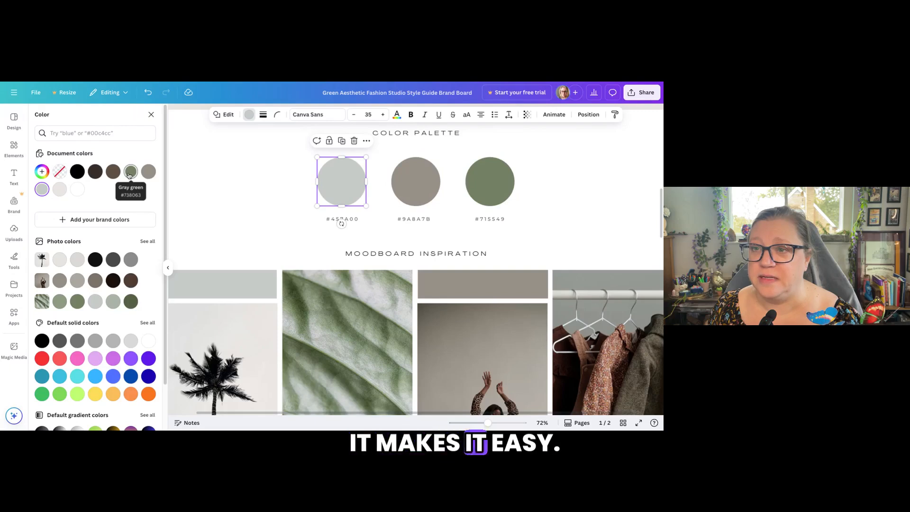
pyautogui.click(81, 132)
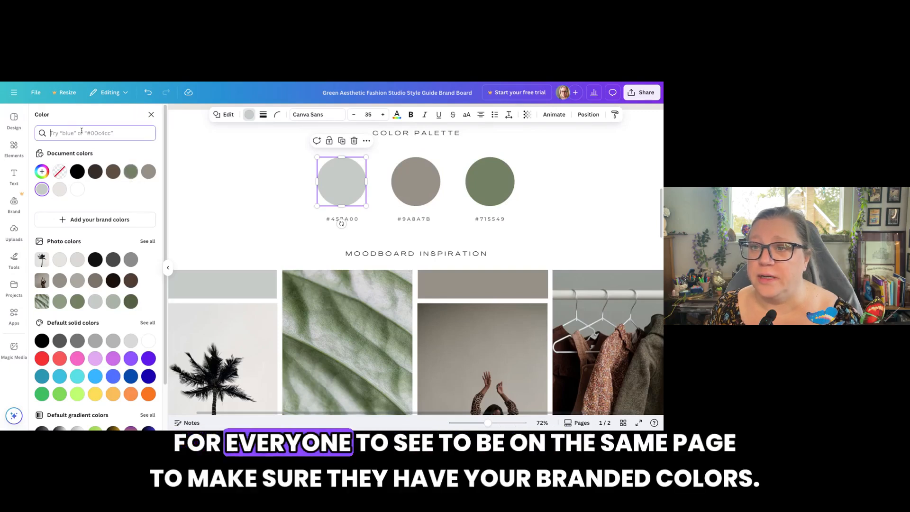
pyautogui.write('#457a00')
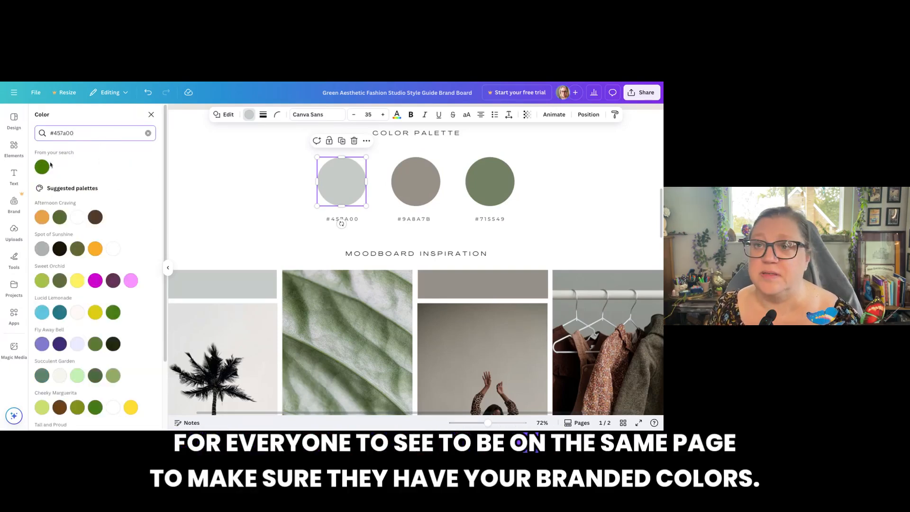
pyautogui.click(43, 167)
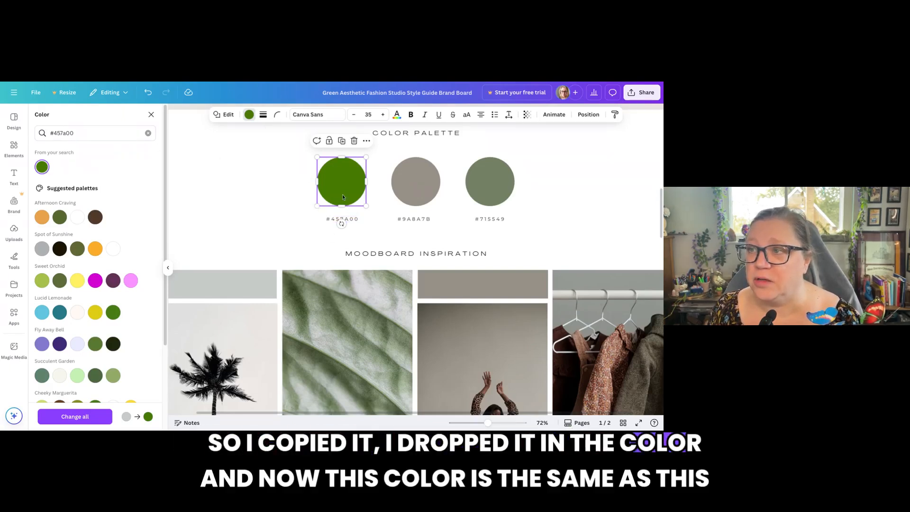
# Change the hex label under the middle palette swatch to #7A4900.
pyautogui.click(347, 220)
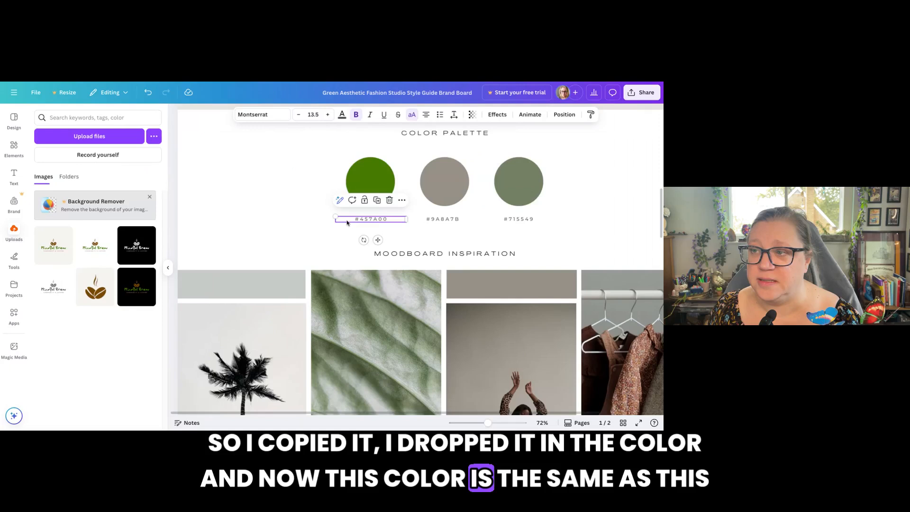
pyautogui.click(414, 223)
pyautogui.doubleClick(439, 218)
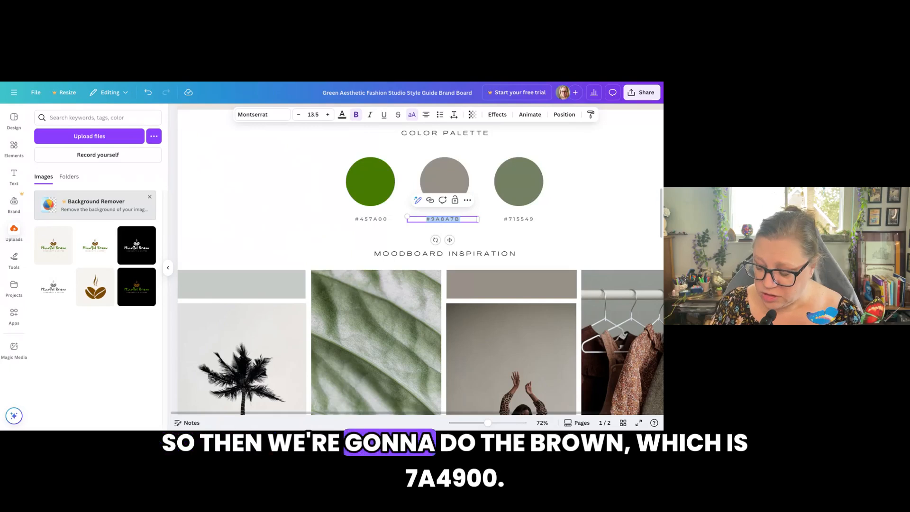
pyautogui.write('7A4900')
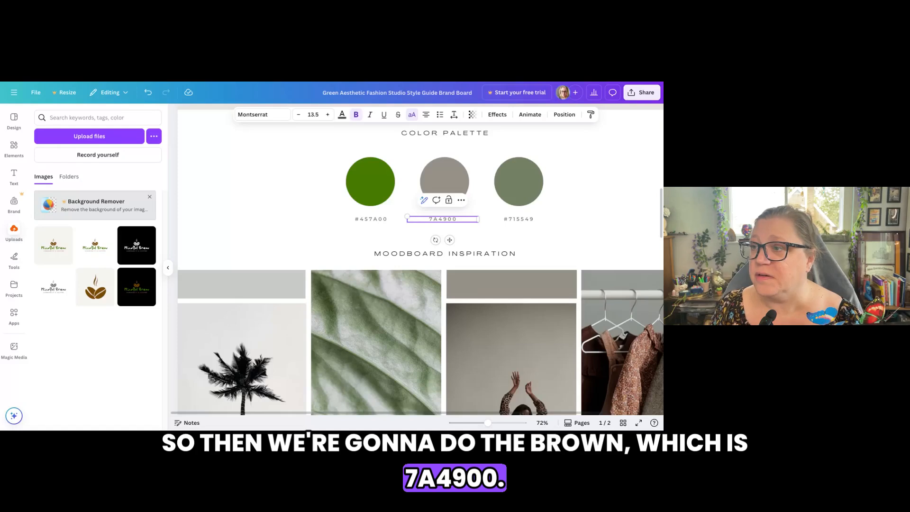
pyautogui.click(427, 219)
pyautogui.write('#')
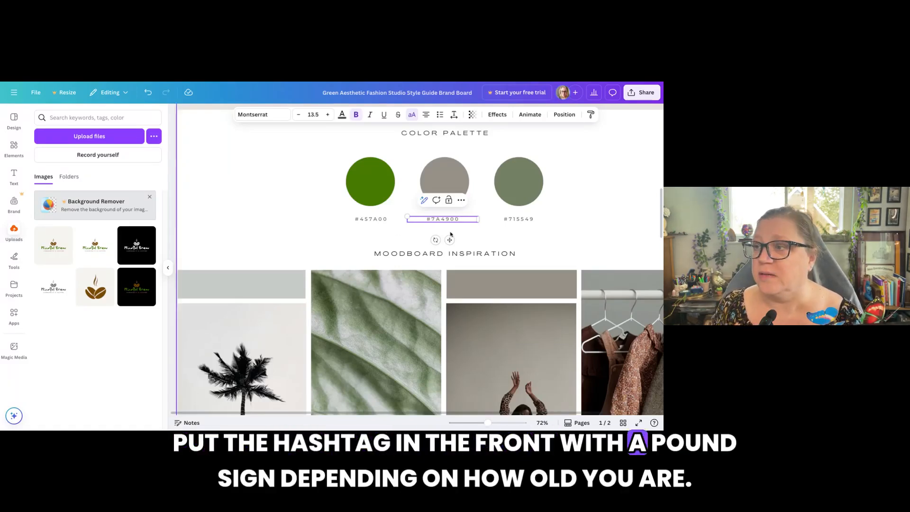
# Copy the middle swatch's hex code and fill its circle with the brown #7A4900.
pyautogui.hotkey('ctrl', 'a')
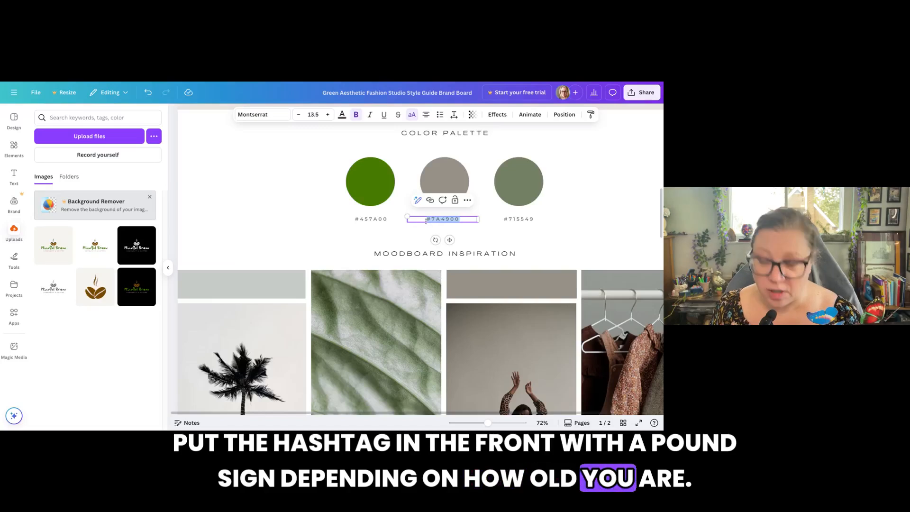
pyautogui.click(438, 165)
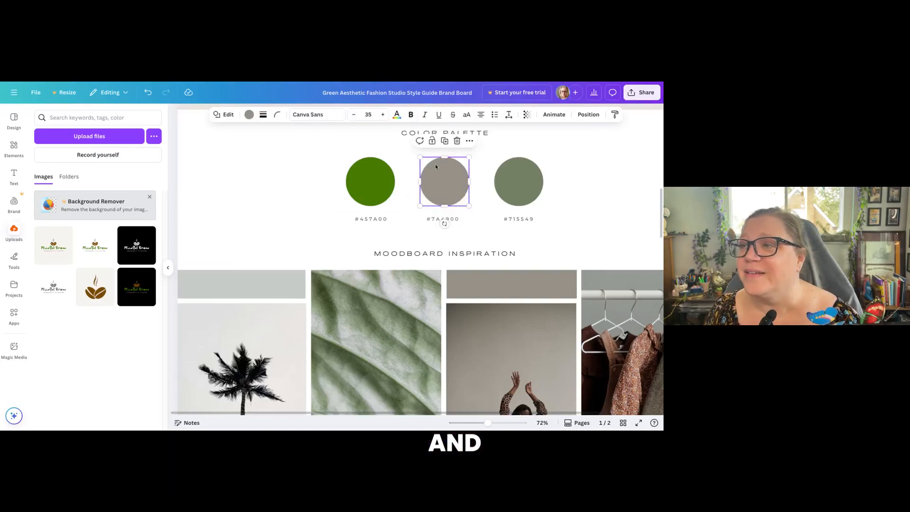
pyautogui.click(248, 115)
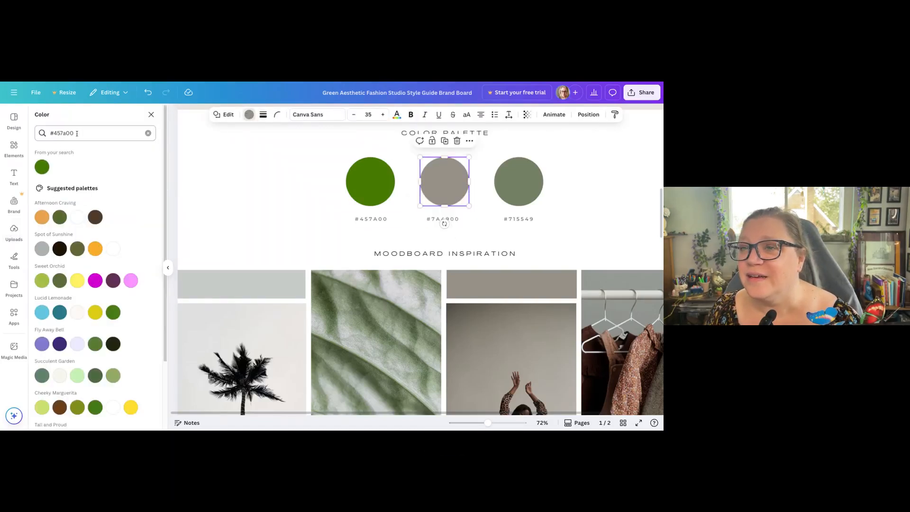
pyautogui.moveTo(76, 134); pyautogui.dragTo(35, 133)
pyautogui.write('#7a4900')
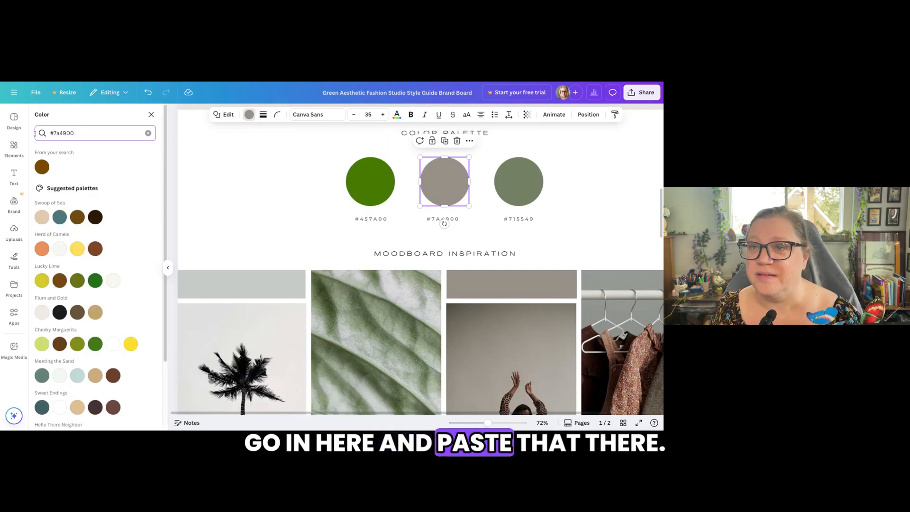
pyautogui.click(42, 167)
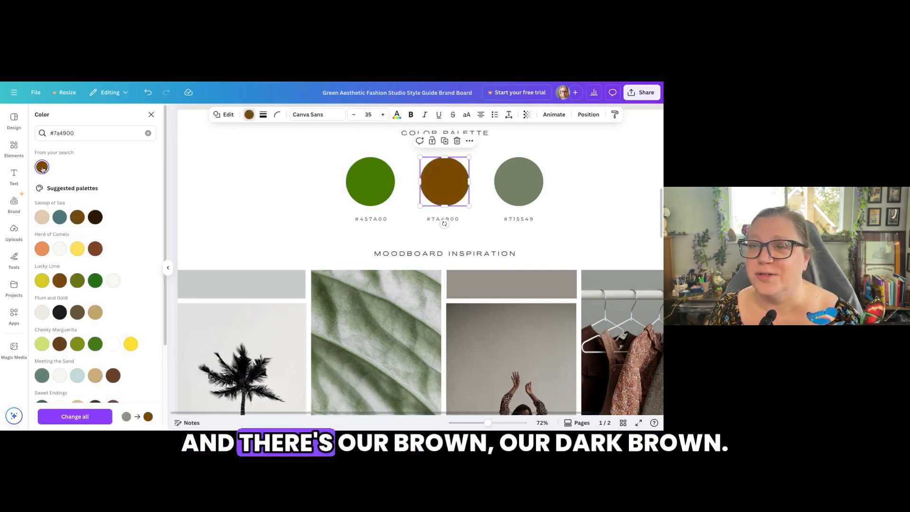
# Change the hex label under the third palette swatch to #B48E7A.
pyautogui.click(525, 220)
pyautogui.moveTo(537, 219); pyautogui.dragTo(510, 218)
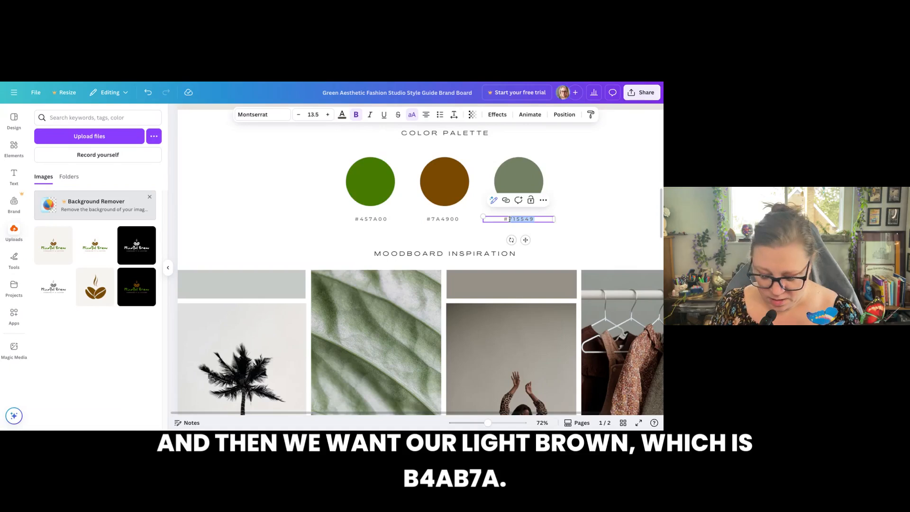
pyautogui.write('B48')
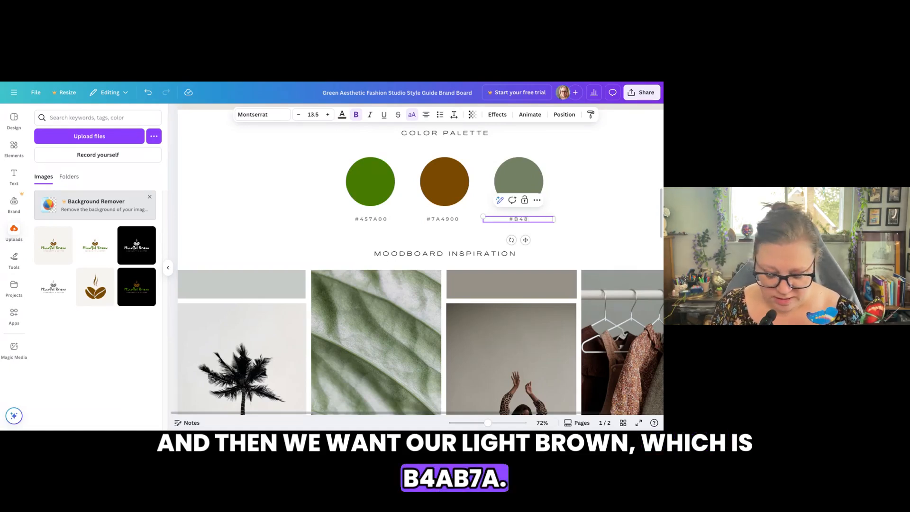
pyautogui.write('4AB7A')
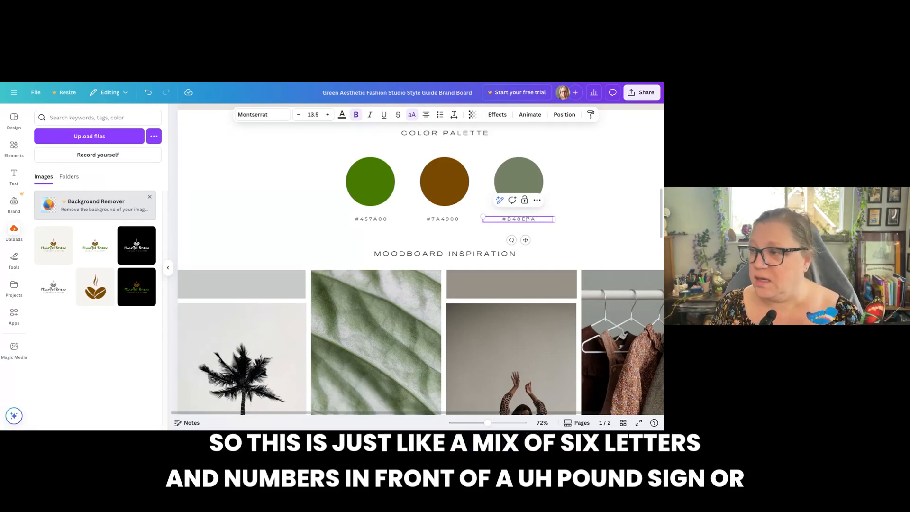
# Copy the third swatch's hex code and fill its circle with the tan #B48E7A.
pyautogui.moveTo(536, 219); pyautogui.dragTo(502, 221)
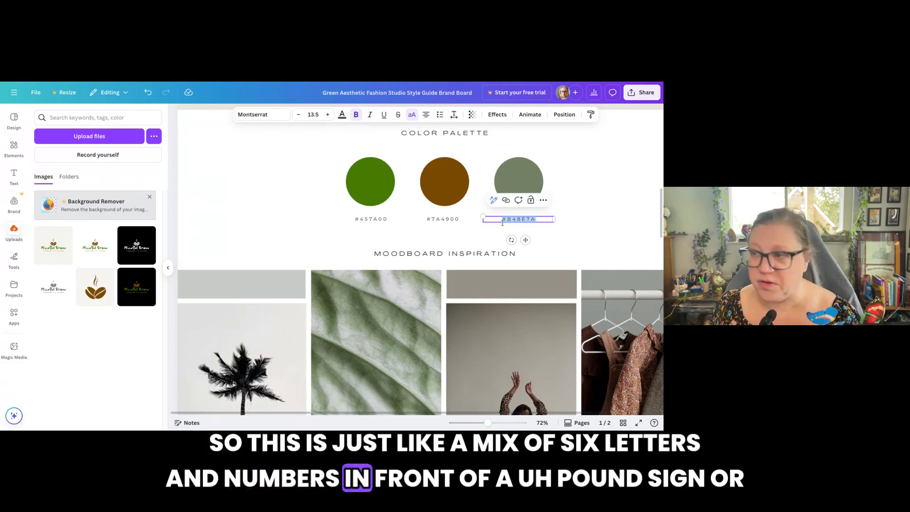
pyautogui.click(518, 179)
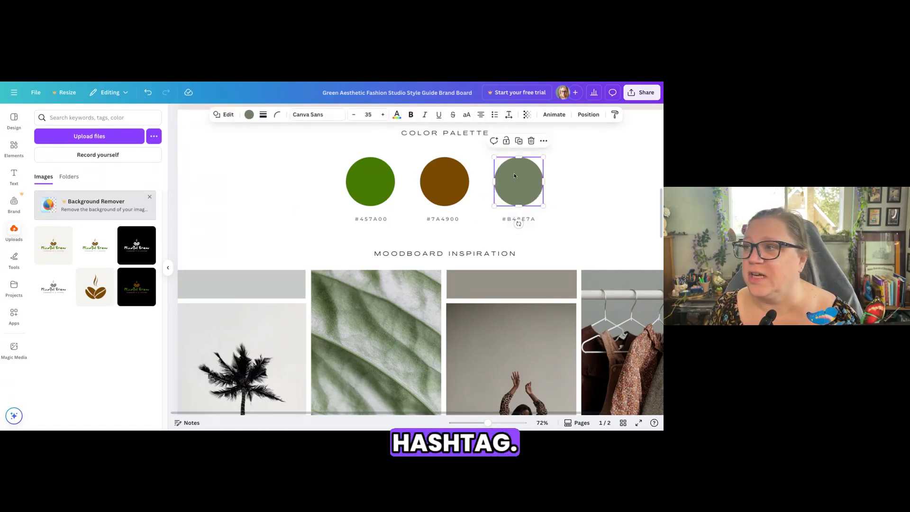
pyautogui.click(249, 115)
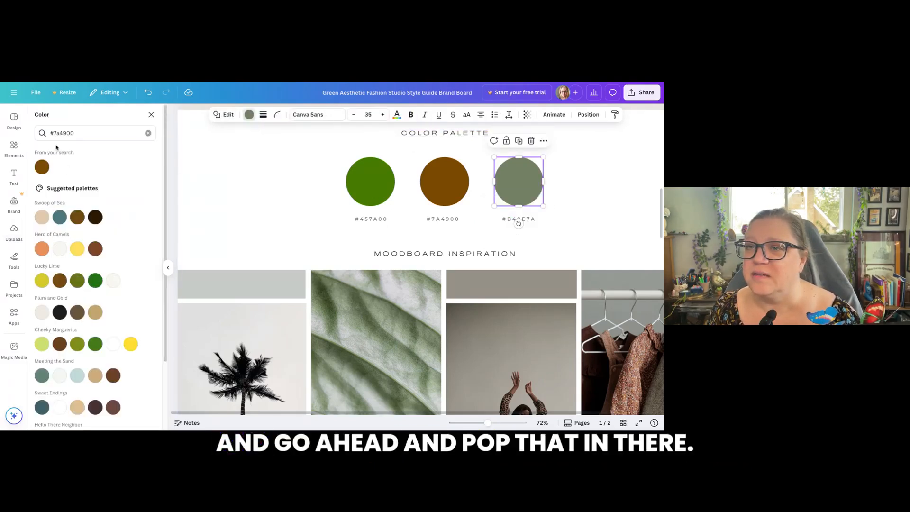
pyautogui.write('#b48e7a')
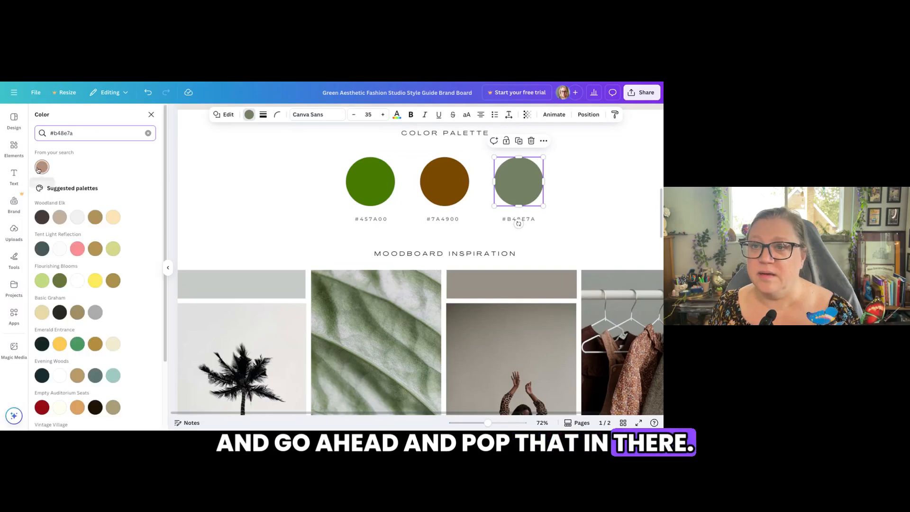
pyautogui.click(42, 167)
pyautogui.click(247, 208)
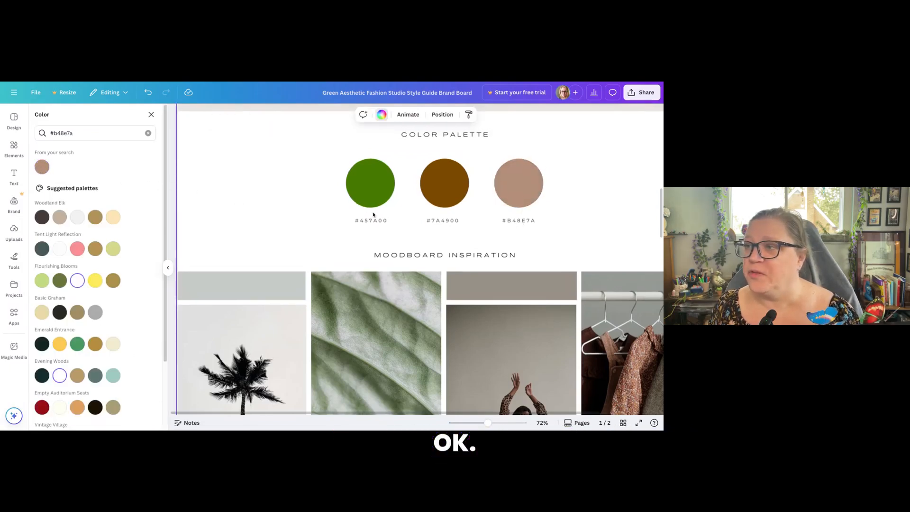
# Delete the curved Fashion Studio text, the letter R and the arc that form the round emblem below the header.
pyautogui.click(17, 238)
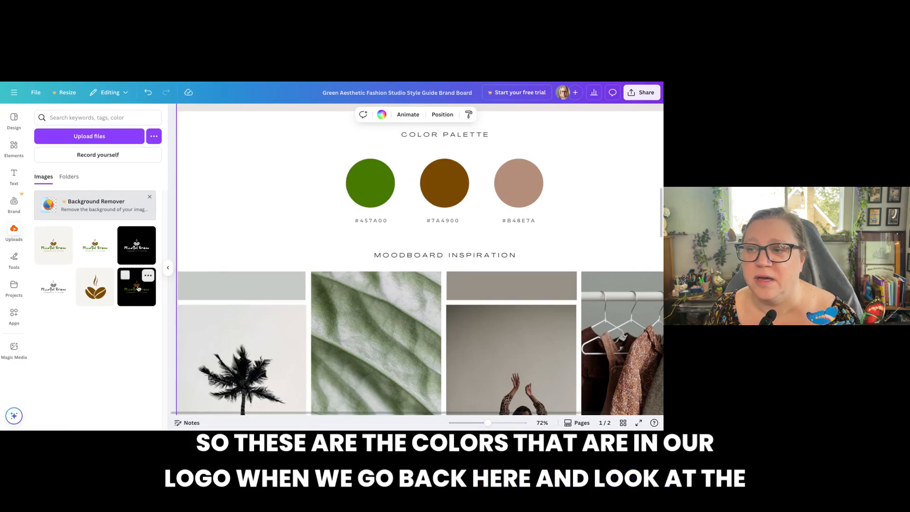
pyautogui.scroll(2, 296, 278)
pyautogui.scroll(5, 296, 277)
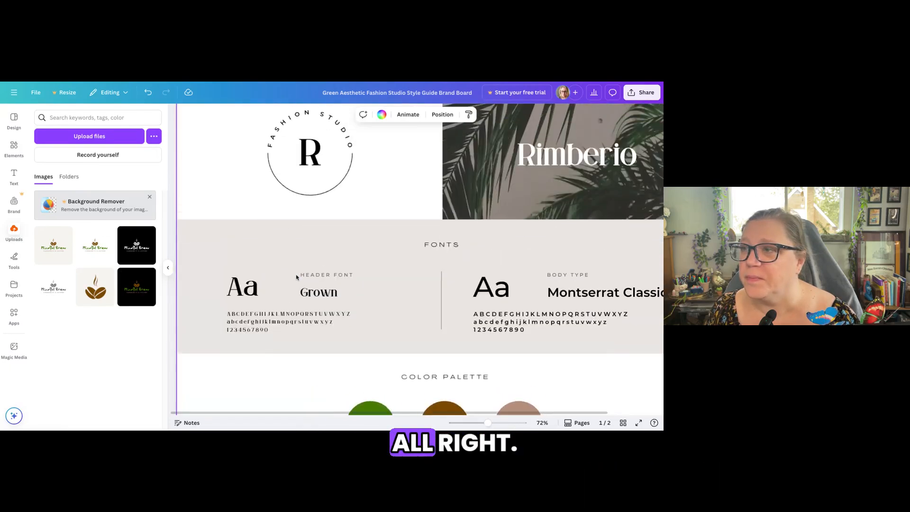
pyautogui.scroll(1, 296, 277)
pyautogui.click(307, 245)
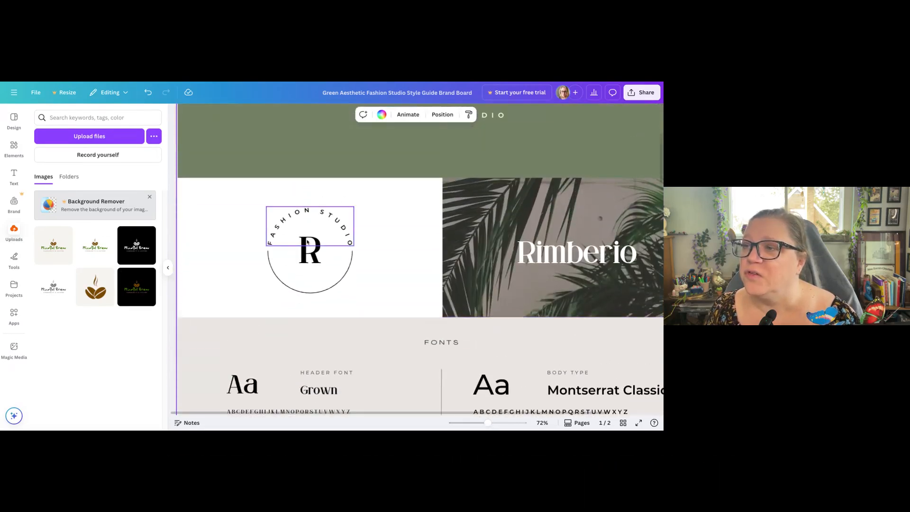
pyautogui.press('Delete')
pyautogui.click(313, 253)
pyautogui.press('Delete')
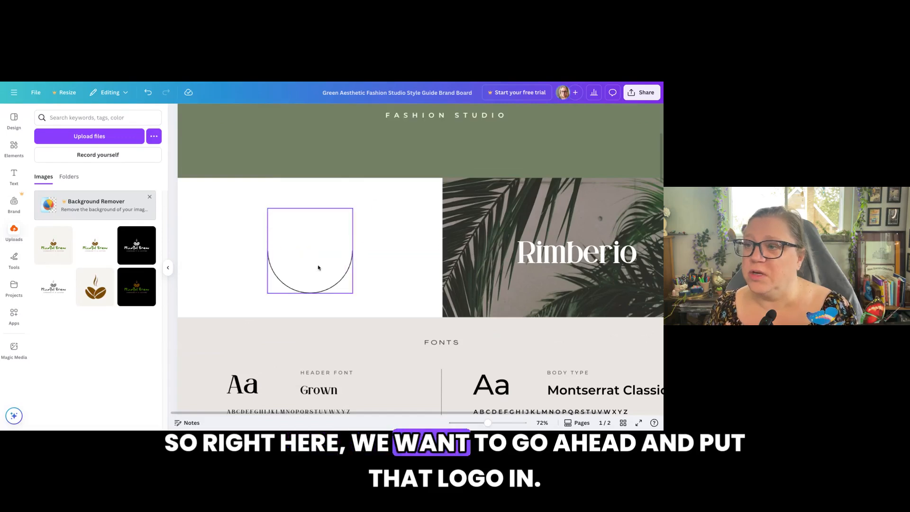
pyautogui.click(353, 272)
pyautogui.press('Delete')
# Delete the Rimberio text and the palm-leaf photo beside the removed emblem.
pyautogui.click(574, 266)
pyautogui.press('Delete')
pyautogui.click(543, 264)
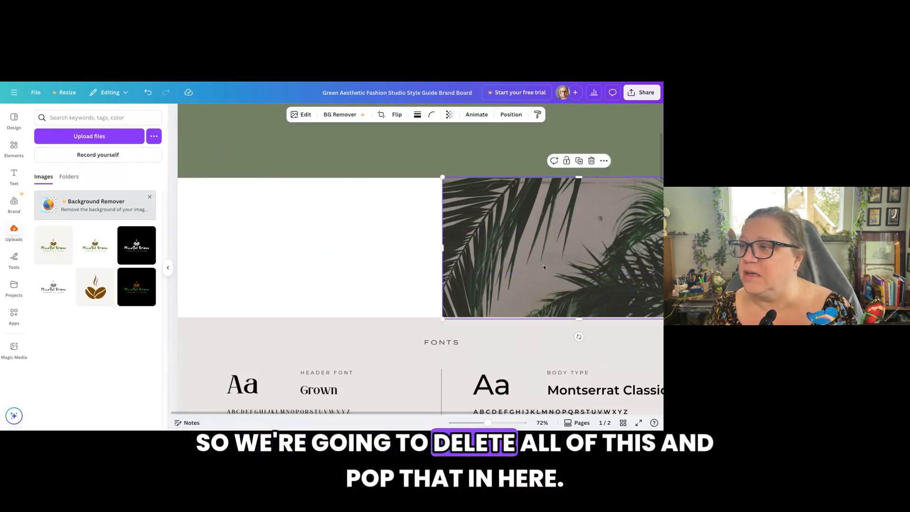
pyautogui.press('Delete')
pyautogui.click(543, 268)
pyautogui.press('Delete')
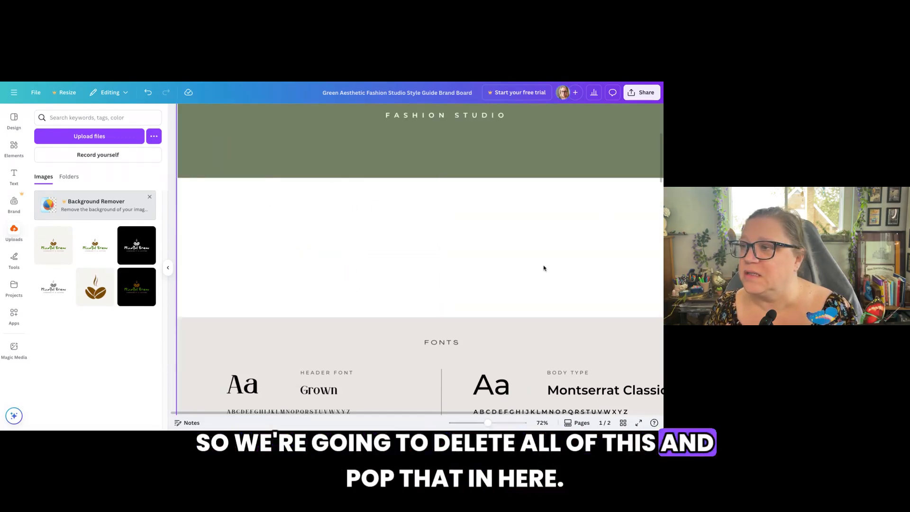
# Insert the uploaded light-background Mindful Brew logo, crop its empty top and bottom, and fit it between the header and the fonts section.
pyautogui.click(460, 266)
pyautogui.click(55, 246)
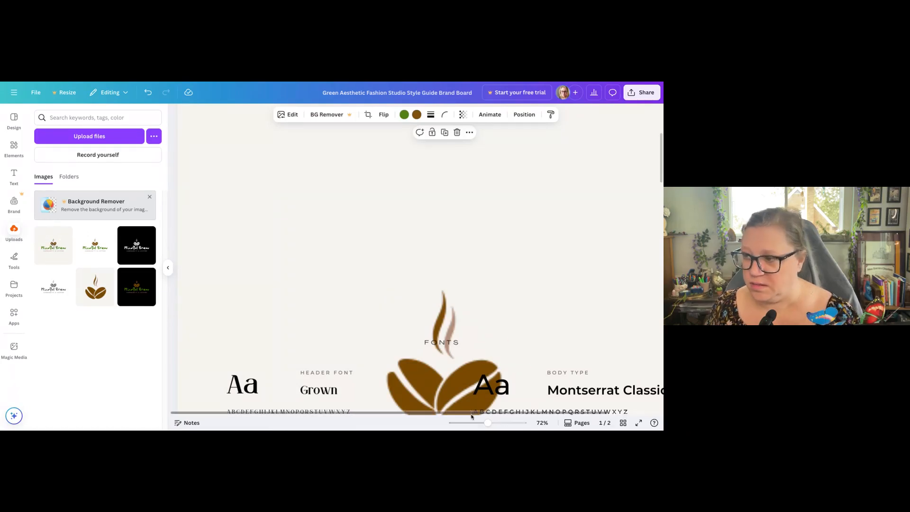
pyautogui.moveTo(488, 423); pyautogui.dragTo(456, 423)
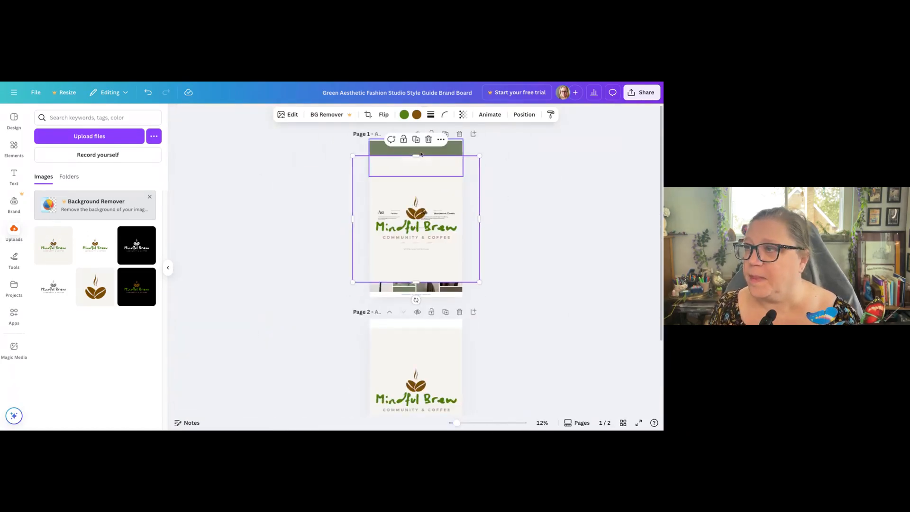
pyautogui.moveTo(415, 155); pyautogui.dragTo(415, 193)
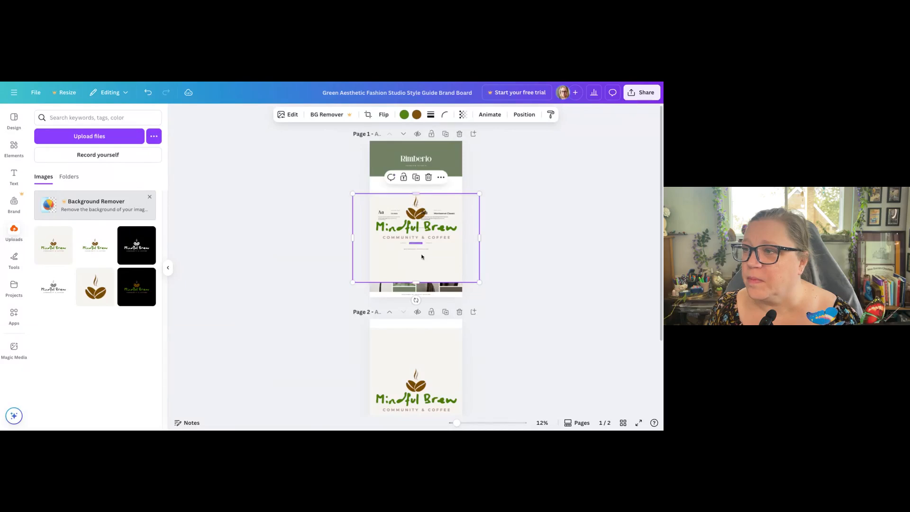
pyautogui.moveTo(416, 287); pyautogui.dragTo(415, 197)
pyautogui.moveTo(478, 226); pyautogui.dragTo(418, 195)
pyautogui.click(502, 301)
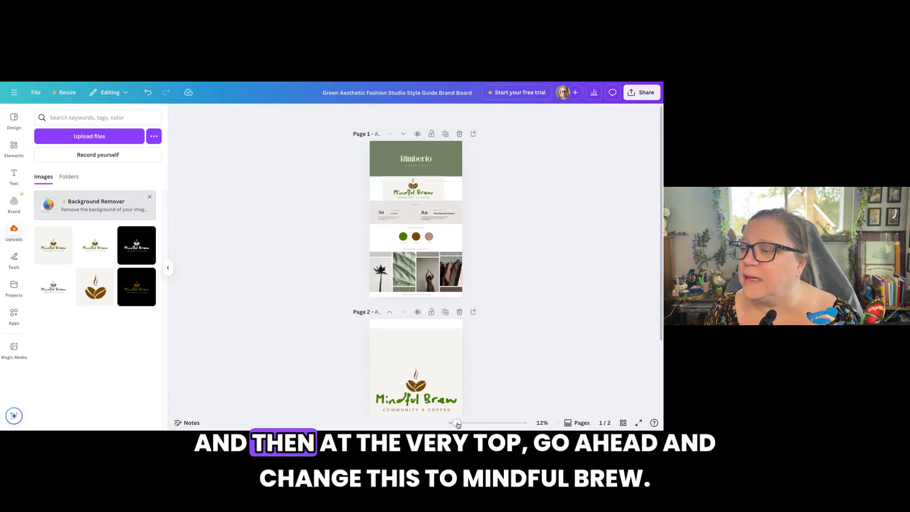
# Replace the Rimberio title in the green header with "Mindful Brew".
pyautogui.moveTo(456, 422); pyautogui.dragTo(478, 423)
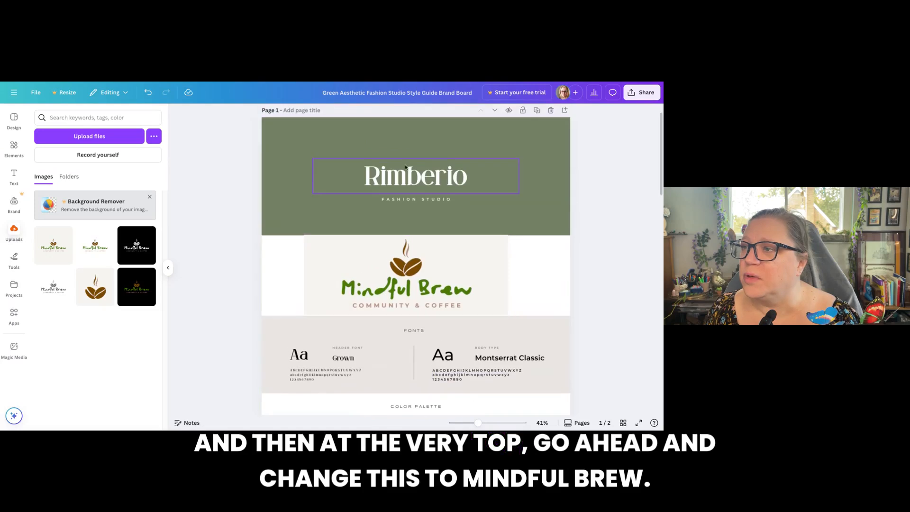
pyautogui.click(411, 177)
pyautogui.doubleClick(410, 177)
pyautogui.write('Mi')
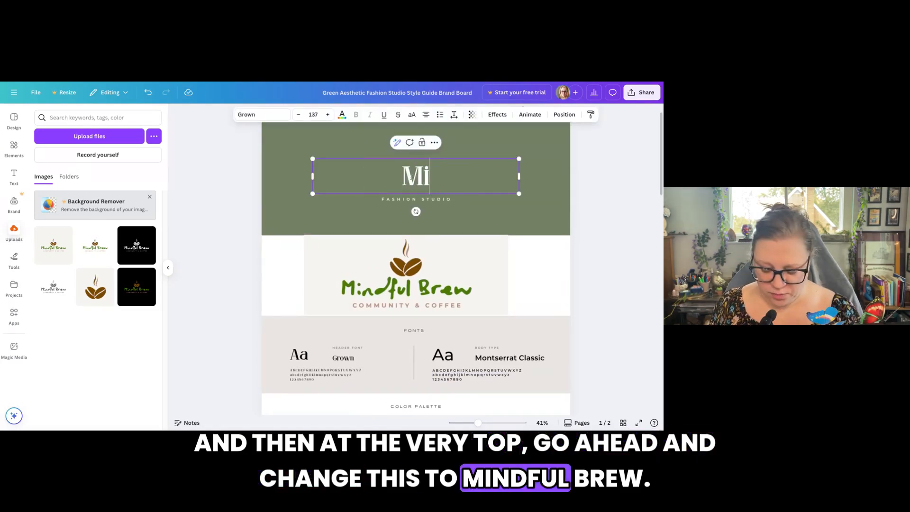
pyautogui.write('ndful Brew')
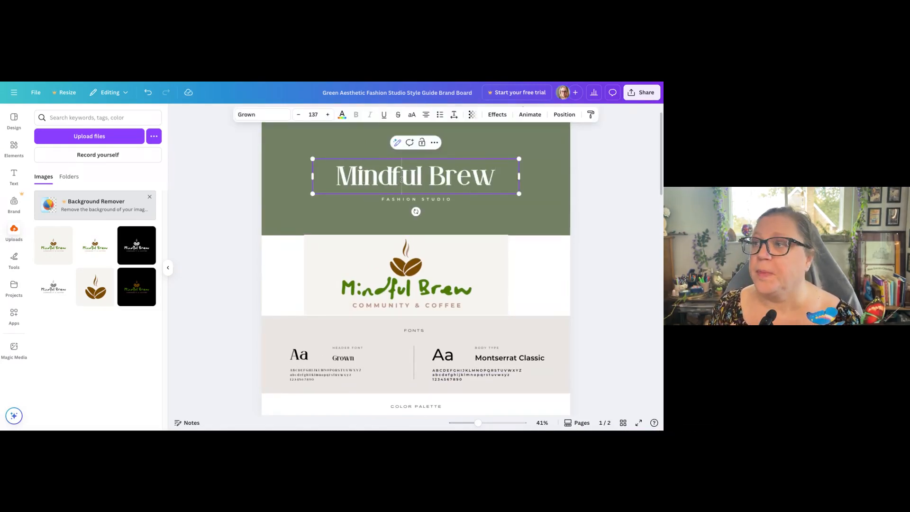
# Set the font of the whole Mindful Brew header title to Bristol.
pyautogui.hotkey('ctrl', 'a')
pyautogui.press('Right')
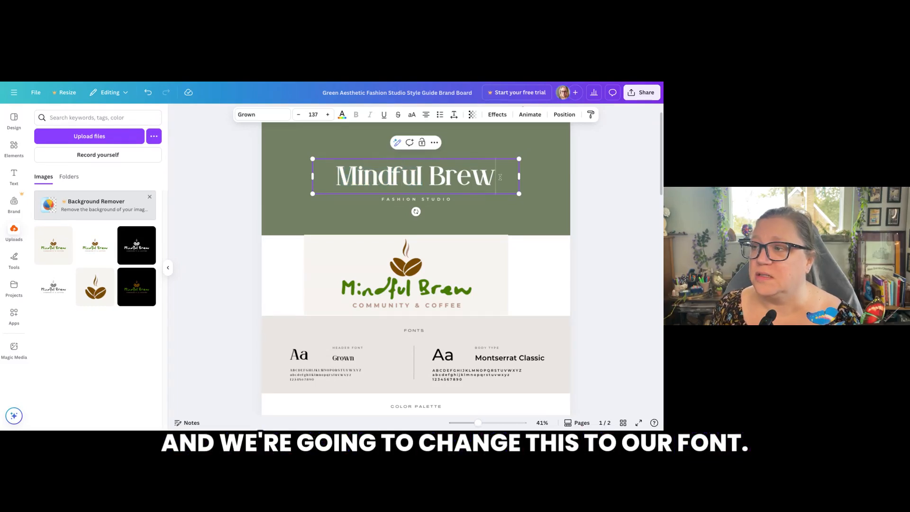
pyautogui.moveTo(499, 178); pyautogui.dragTo(323, 187)
pyautogui.click(258, 115)
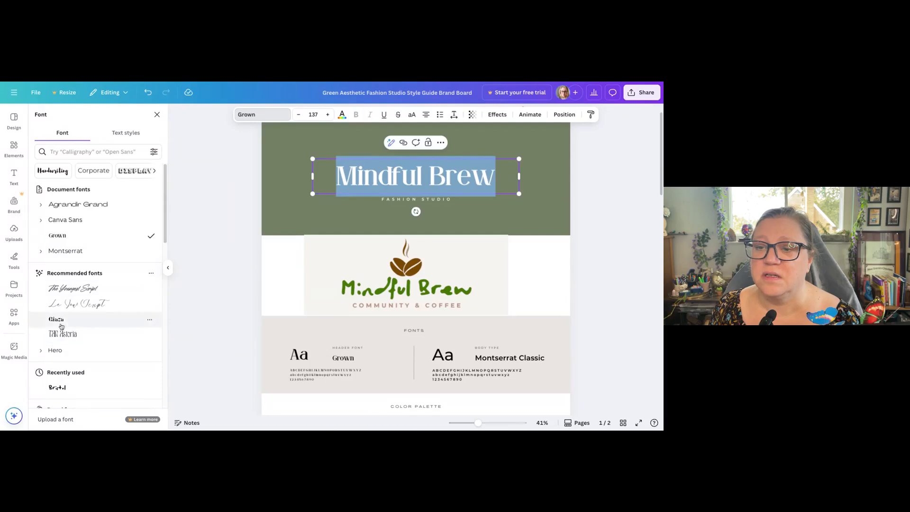
pyautogui.click(64, 386)
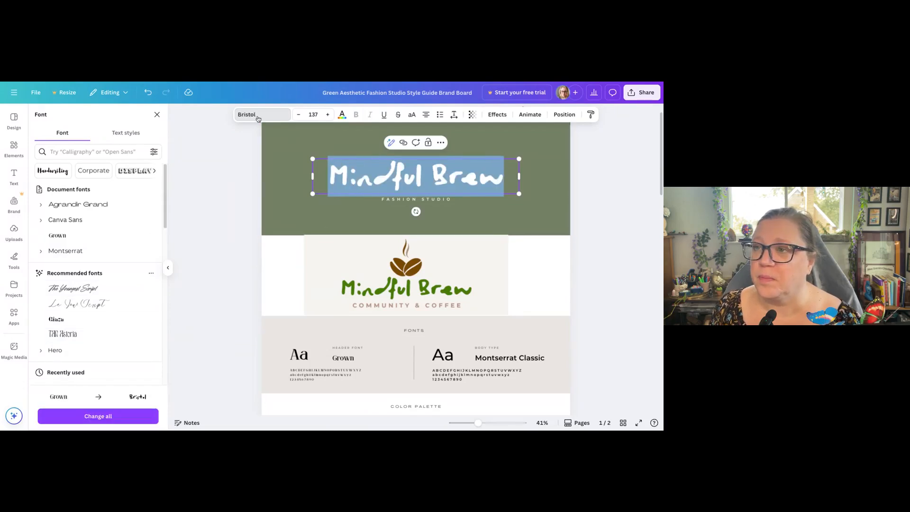
# Replace the Fashion Studio subtitle under the header title with "COMMUNITY & COFFEE".
pyautogui.doubleClick(421, 199)
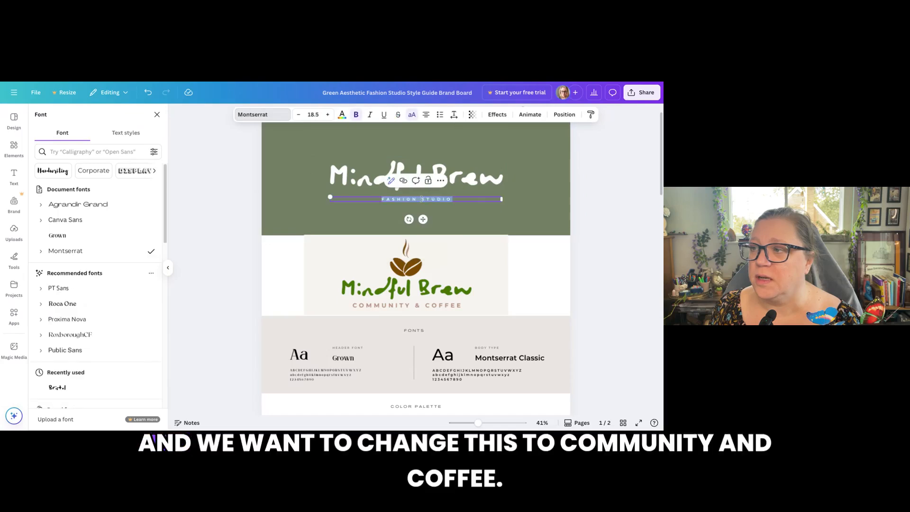
pyautogui.write('COM')
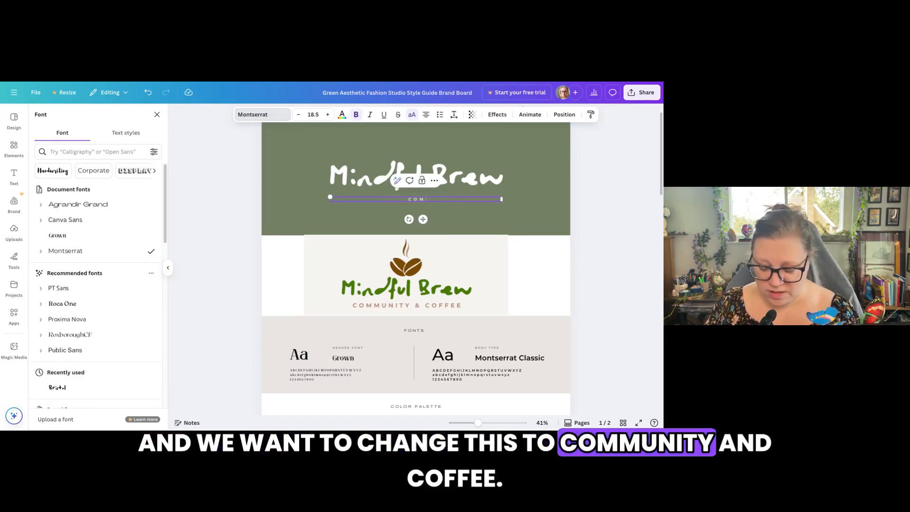
pyautogui.write('MUNITY & CO')
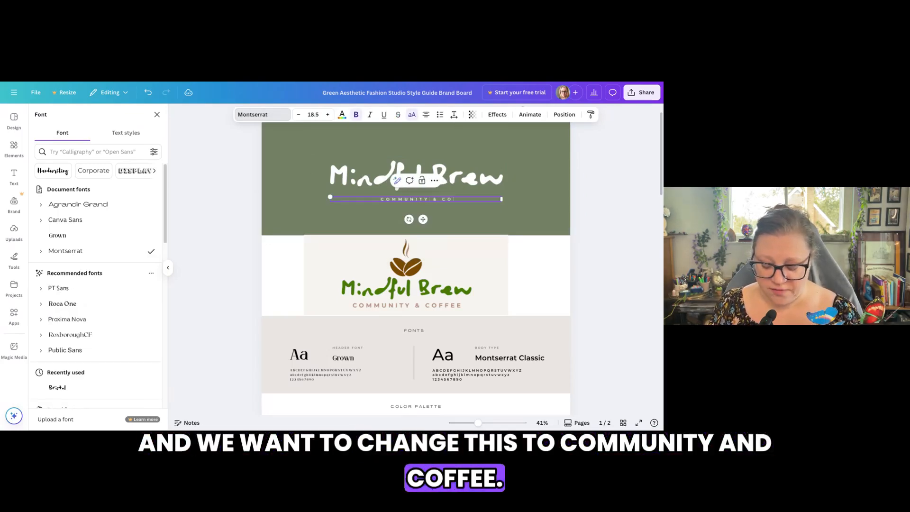
pyautogui.write('FFEE')
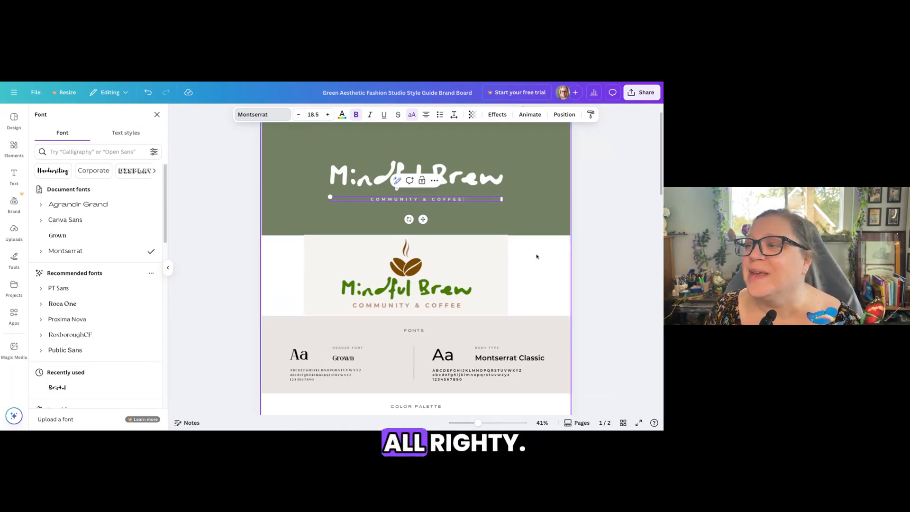
# Nudge the Mindful Brew logo image slightly down and to the right to center it in the white band.
pyautogui.click(490, 282)
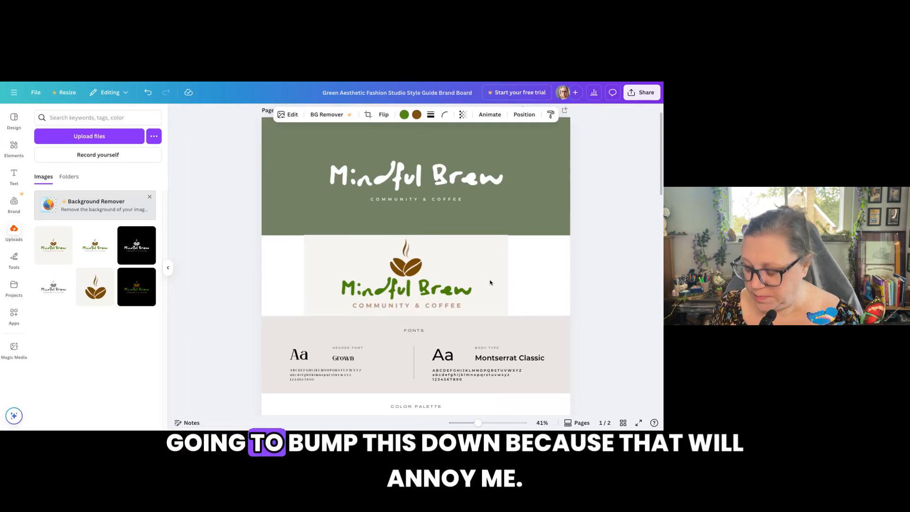
pyautogui.press('Down')
pyautogui.press('Down')
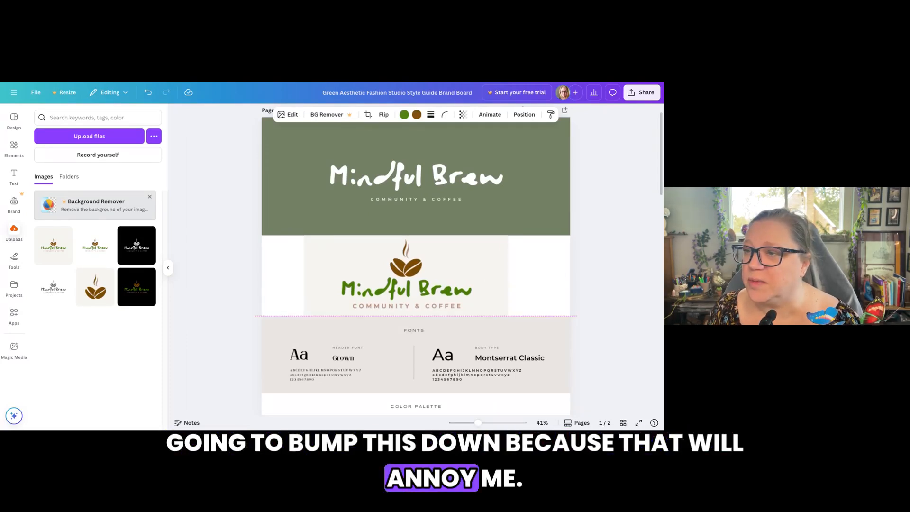
pyautogui.press('Right')
pyautogui.press('Right')
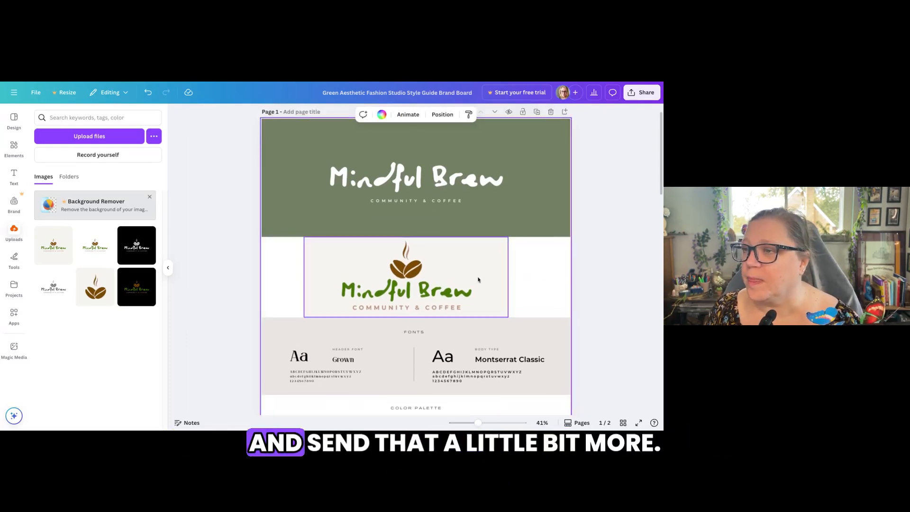
pyautogui.press('Right')
pyautogui.press('Right')
pyautogui.press('Right')
pyautogui.press('Right')
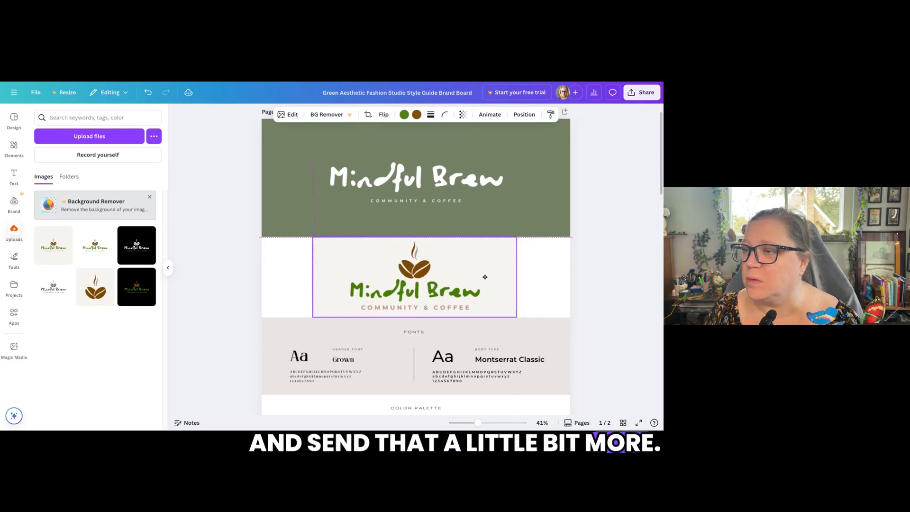
pyautogui.click(601, 294)
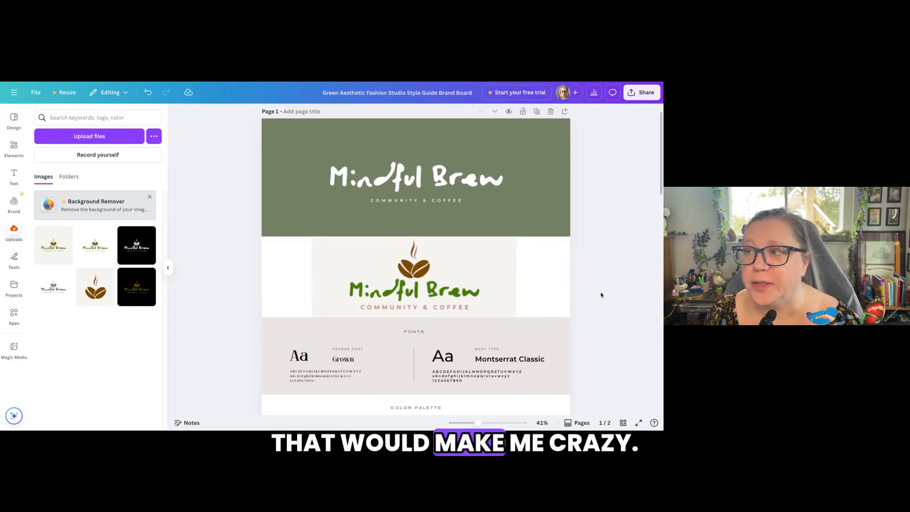
# Recolor the header band's background with the palette's green, #457a00.
pyautogui.scroll(-1, 601, 294)
pyautogui.scroll(1, 601, 295)
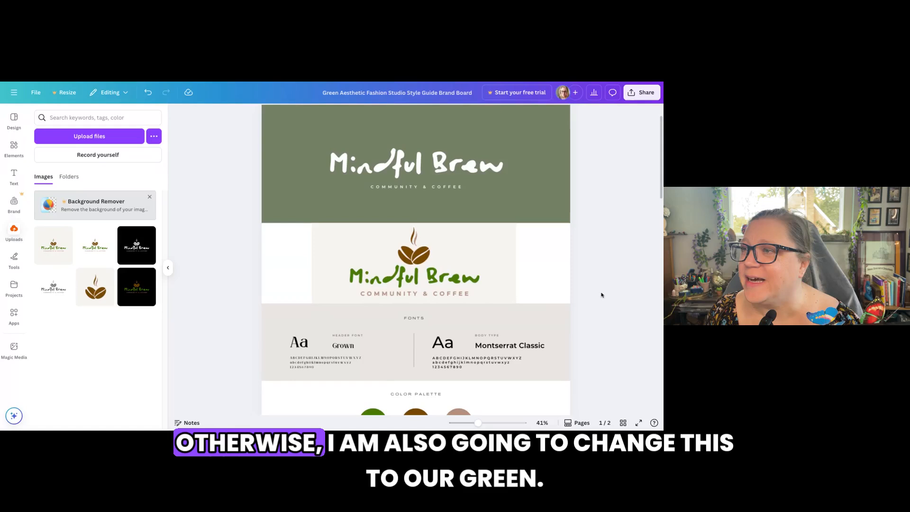
pyautogui.click(502, 209)
pyautogui.click(249, 114)
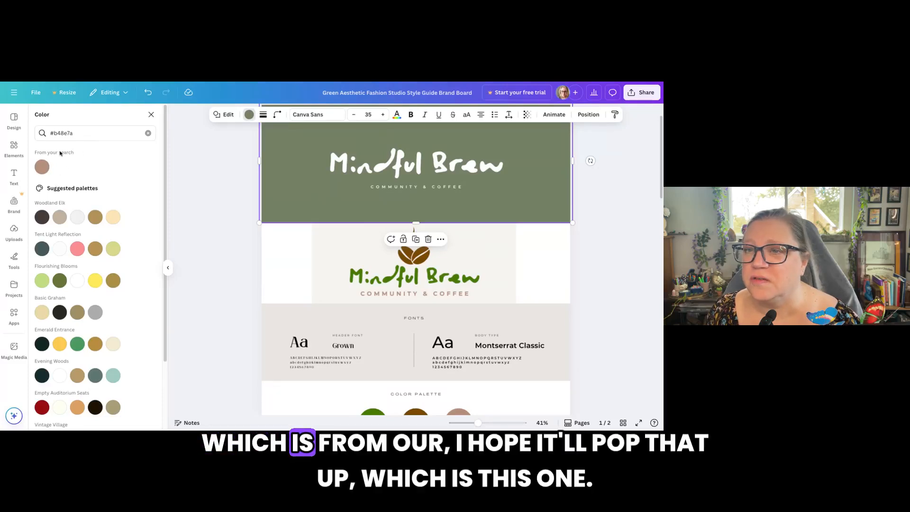
pyautogui.scroll(-2, 308, 332)
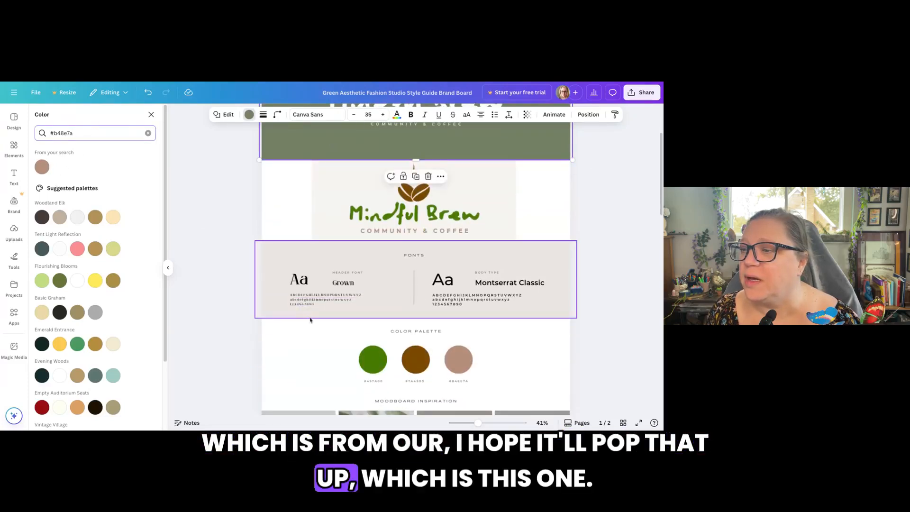
pyautogui.click(373, 380)
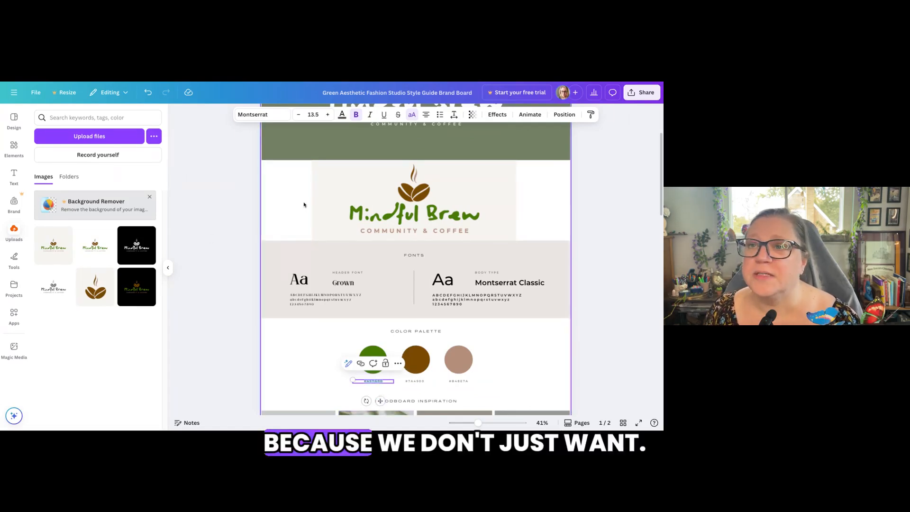
pyautogui.click(289, 142)
pyautogui.scroll(1, 229, 214)
pyautogui.scroll(2, 230, 214)
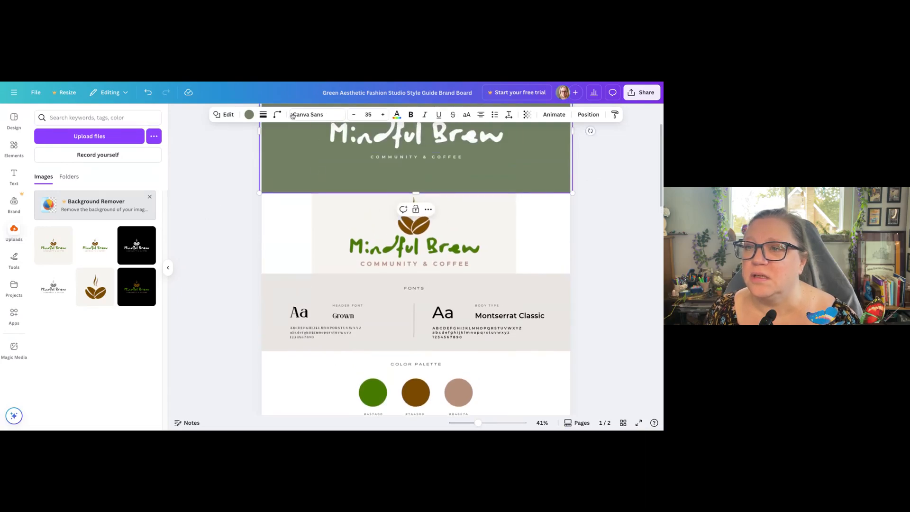
pyautogui.click(248, 114)
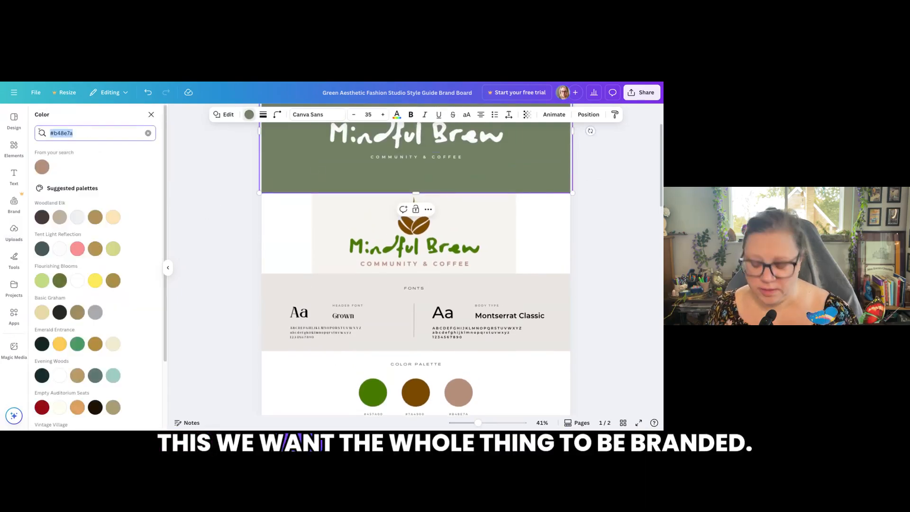
pyautogui.write('#457a00')
pyautogui.click(42, 166)
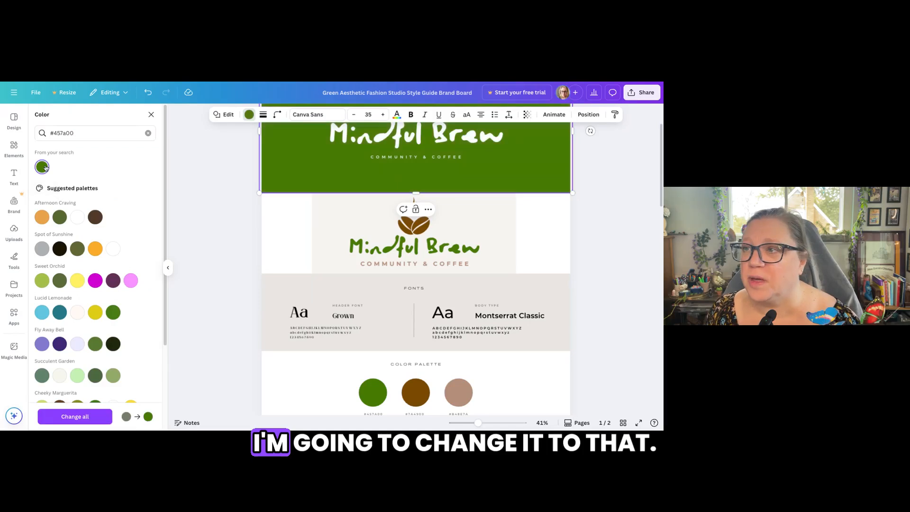
# Replace the header font name in the fonts section with "Bristol" and set that text in the Bristol font.
pyautogui.click(297, 287)
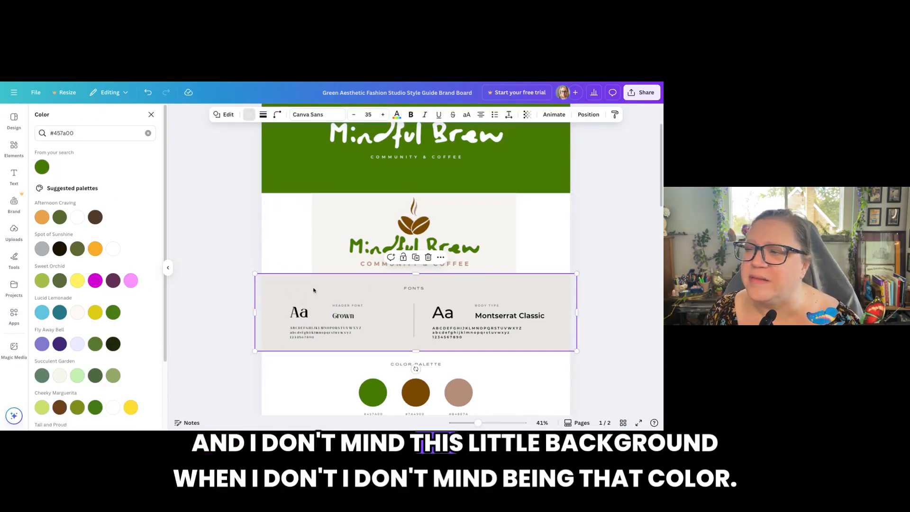
pyautogui.scroll(-2, 360, 265)
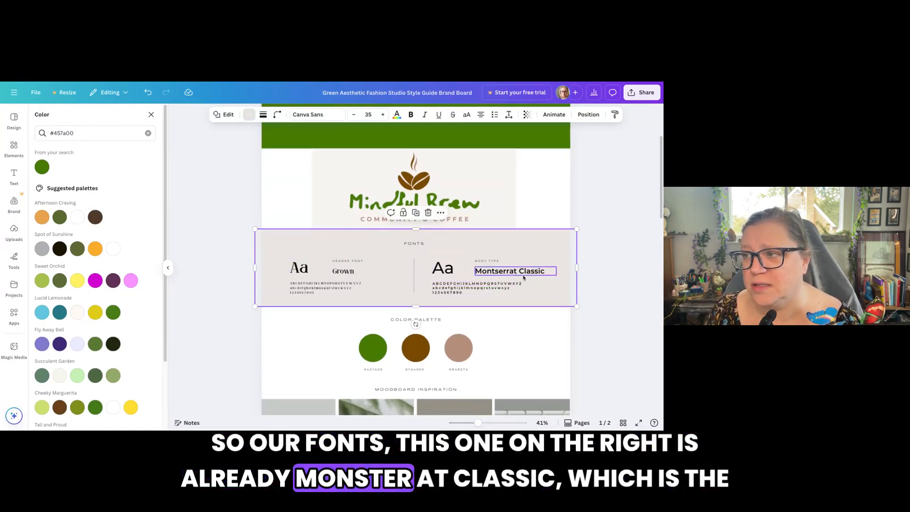
pyautogui.click(504, 270)
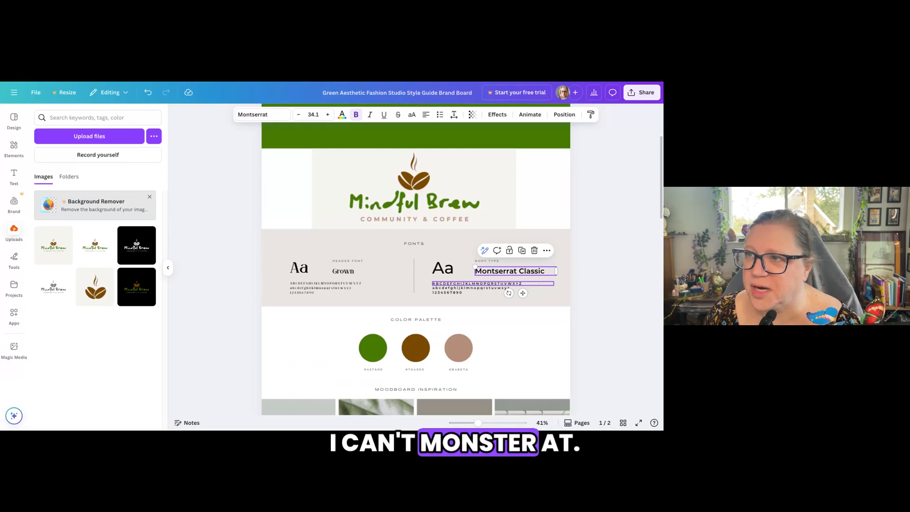
pyautogui.click(340, 272)
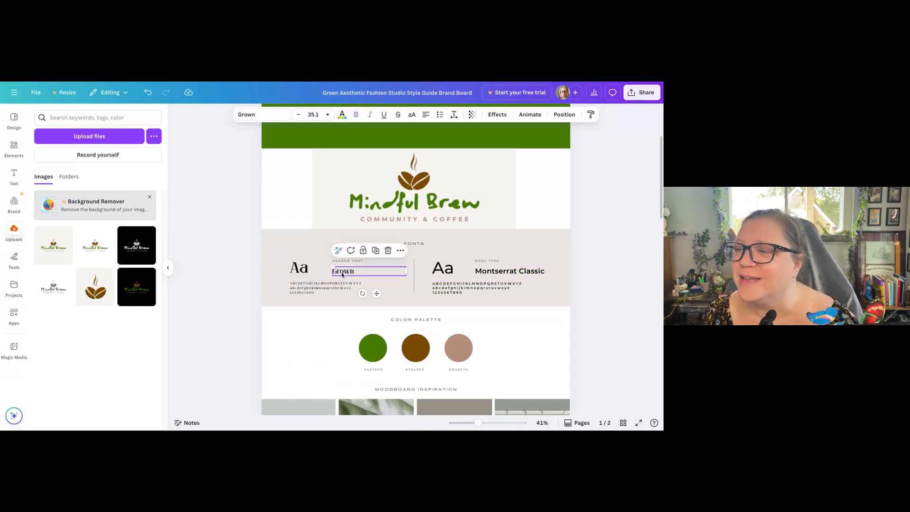
pyautogui.click(367, 271)
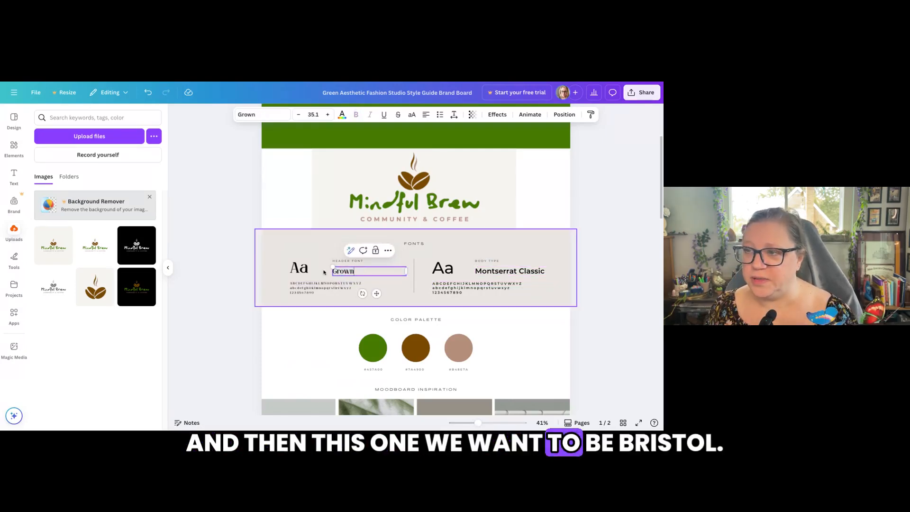
pyautogui.doubleClick(356, 273)
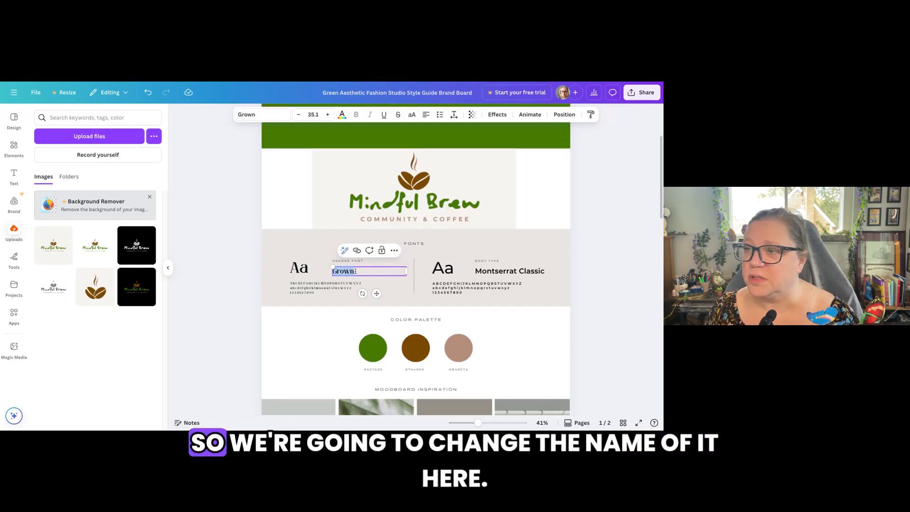
pyautogui.write('Brist')
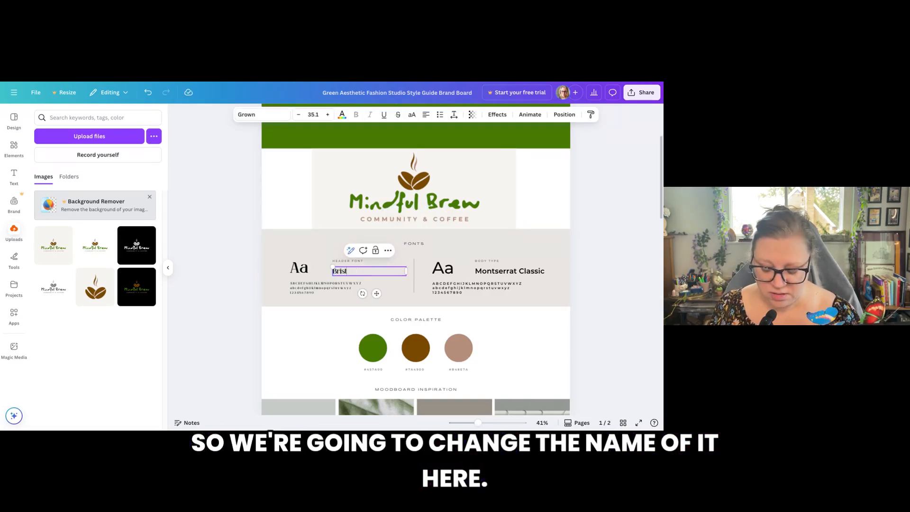
pyautogui.write('ol')
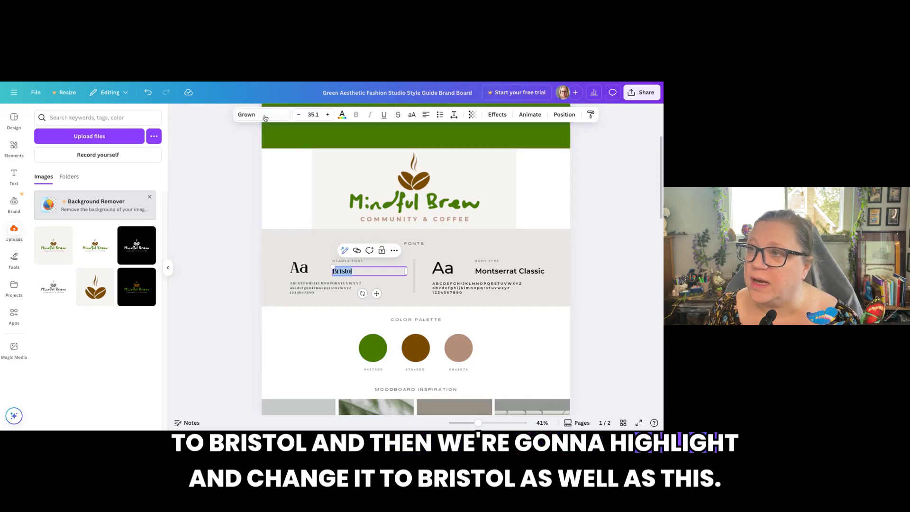
pyautogui.click(265, 118)
pyautogui.click(63, 225)
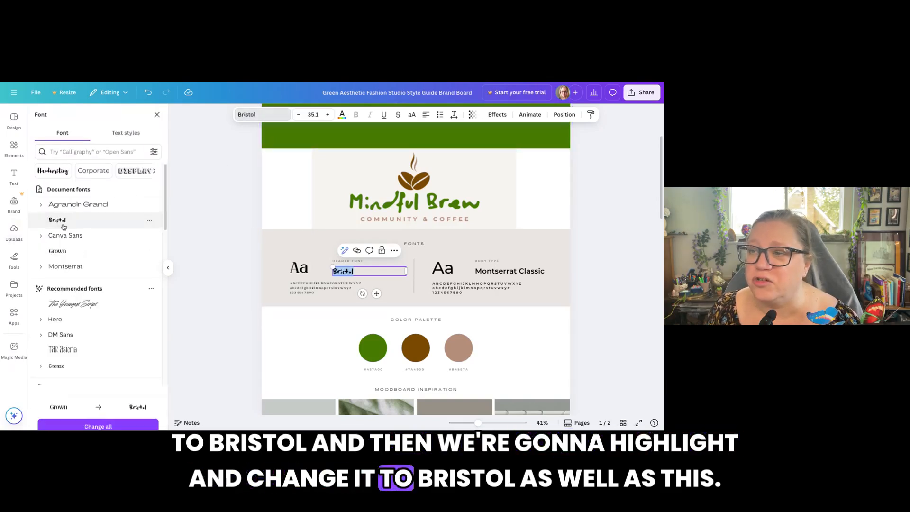
# Set the header font's Aa sample, its uppercase and lowercase alphabets and its numerals to Bristol.
pyautogui.doubleClick(300, 269)
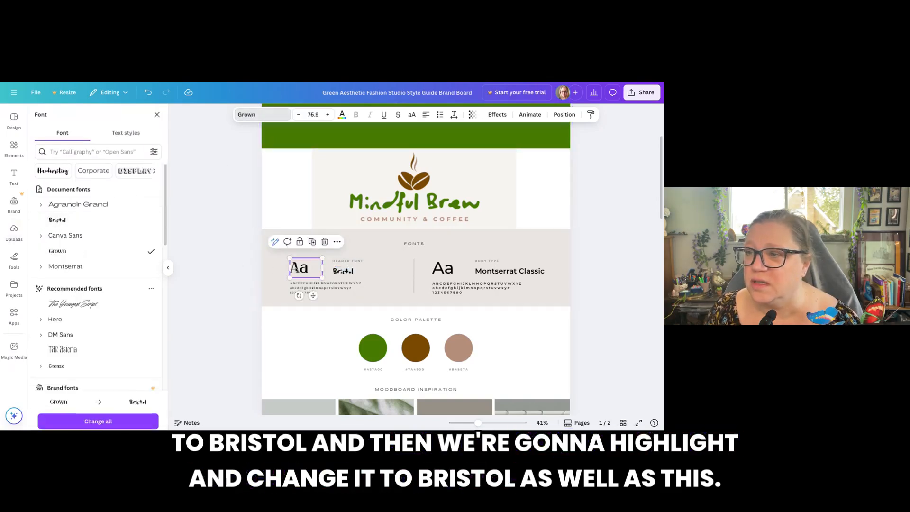
pyautogui.click(78, 227)
pyautogui.doubleClick(319, 287)
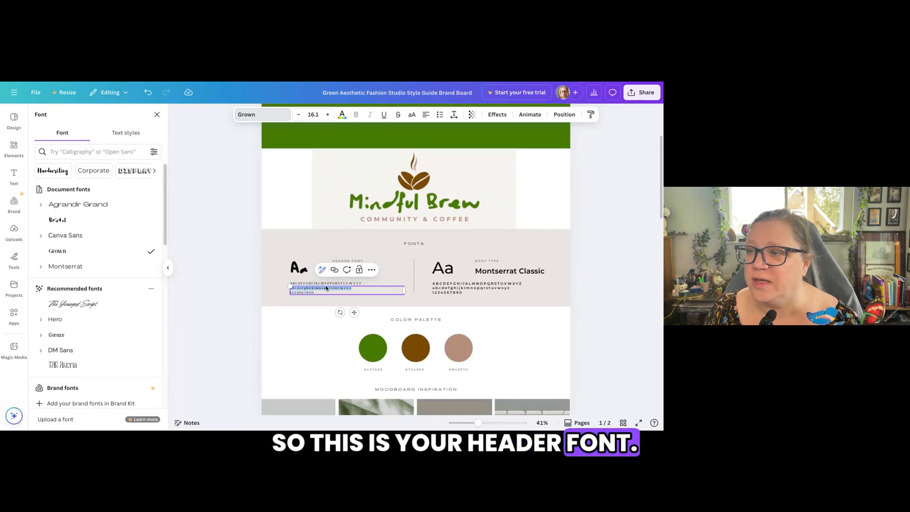
pyautogui.tripleClick(290, 288)
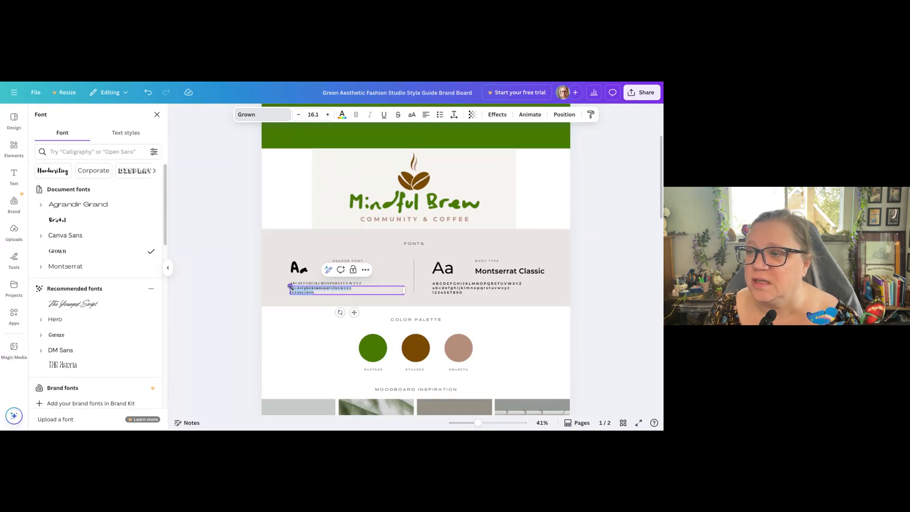
pyautogui.click(71, 220)
pyautogui.doubleClick(308, 283)
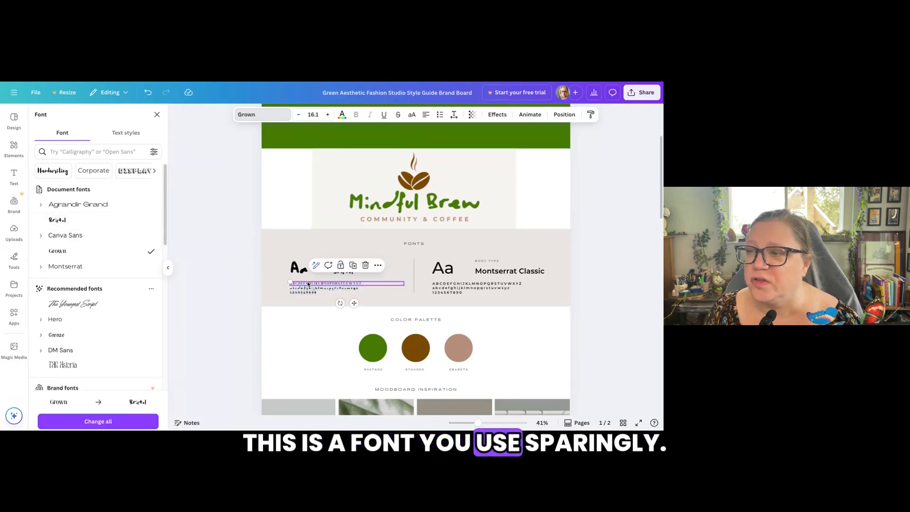
pyautogui.click(60, 220)
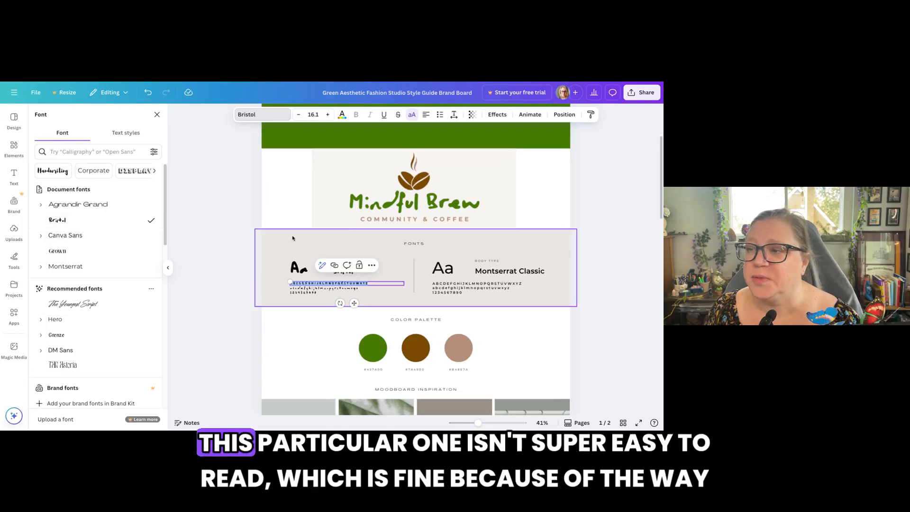
pyautogui.click(274, 250)
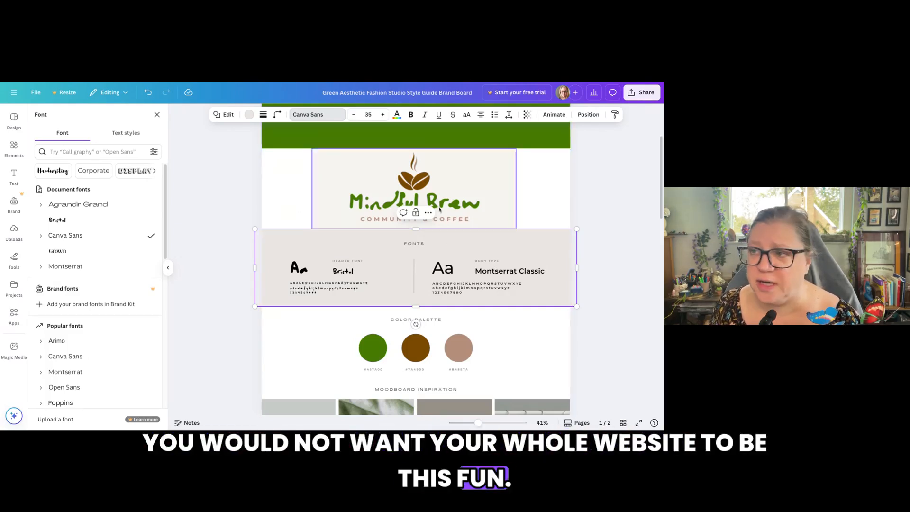
pyautogui.click(292, 208)
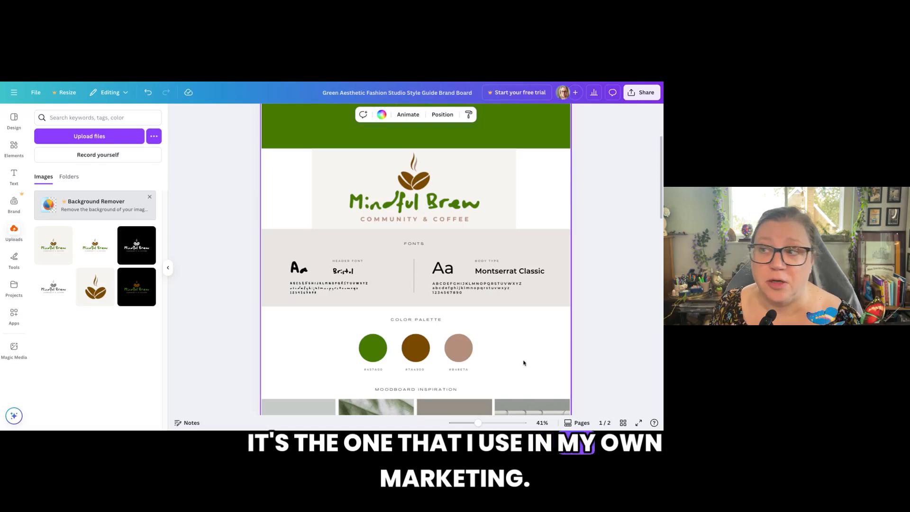
# Set the FONTS heading and the HEADER FONT and BODY TYPE labels to Montserrat.
pyautogui.scroll(-1, 523, 362)
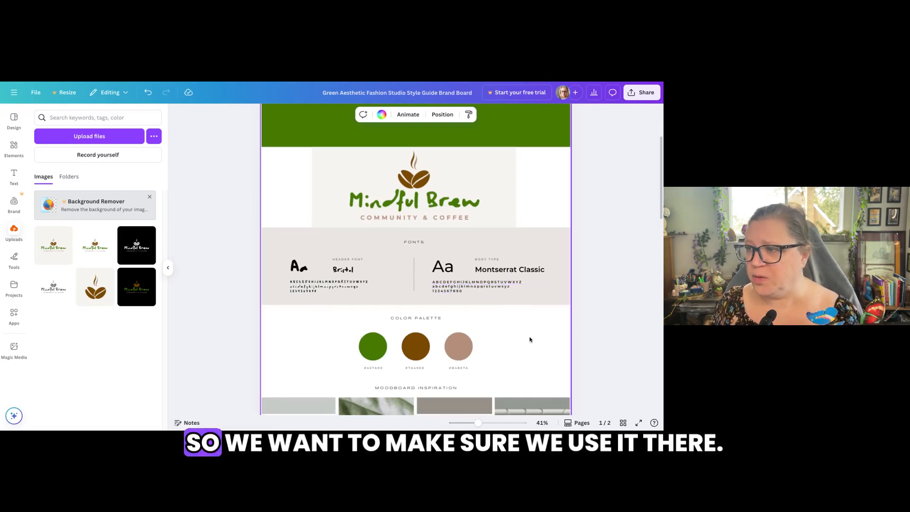
pyautogui.click(415, 242)
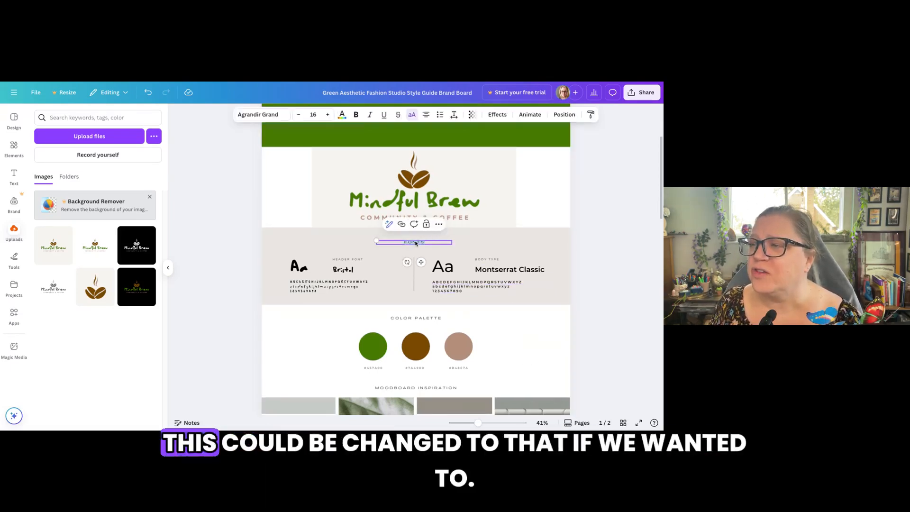
pyautogui.click(262, 116)
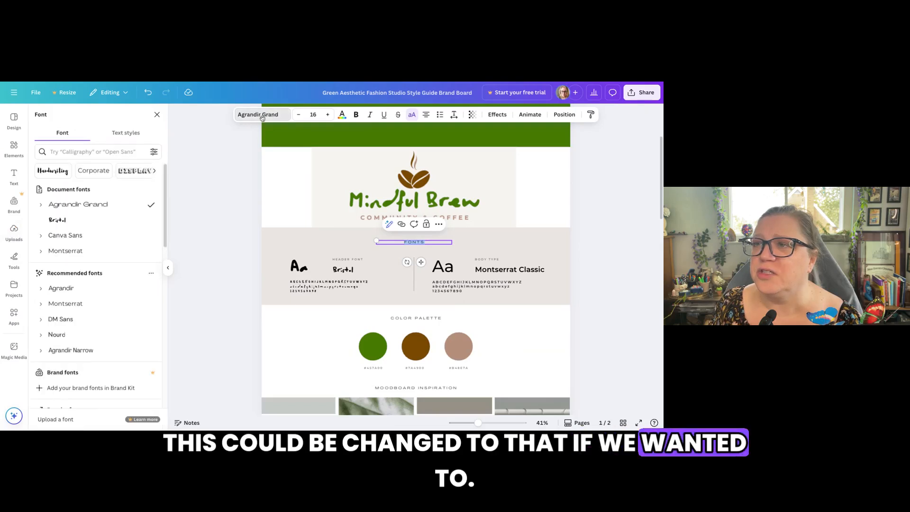
pyautogui.click(71, 251)
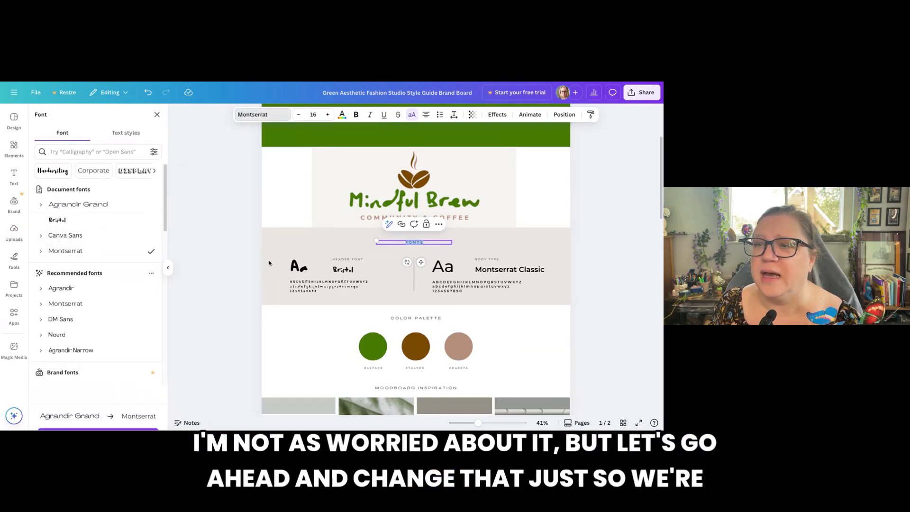
pyautogui.click(356, 260)
pyautogui.click(70, 251)
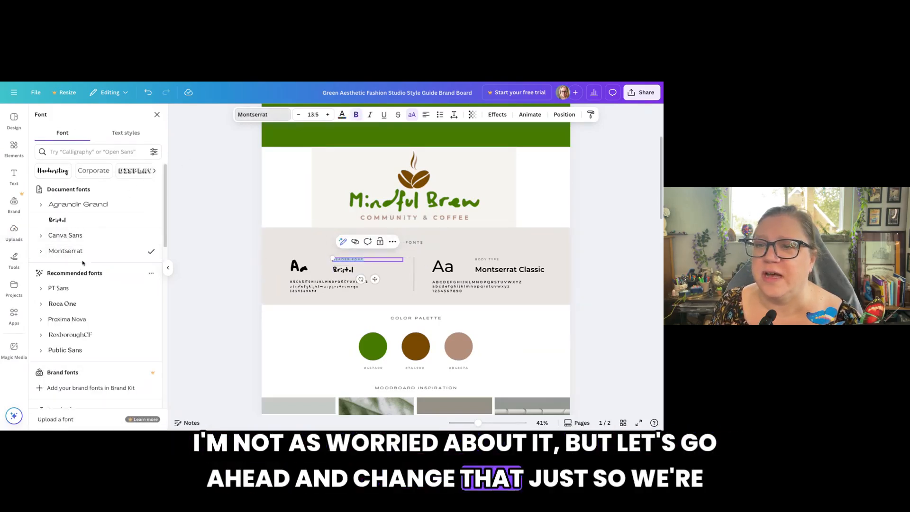
pyautogui.click(492, 260)
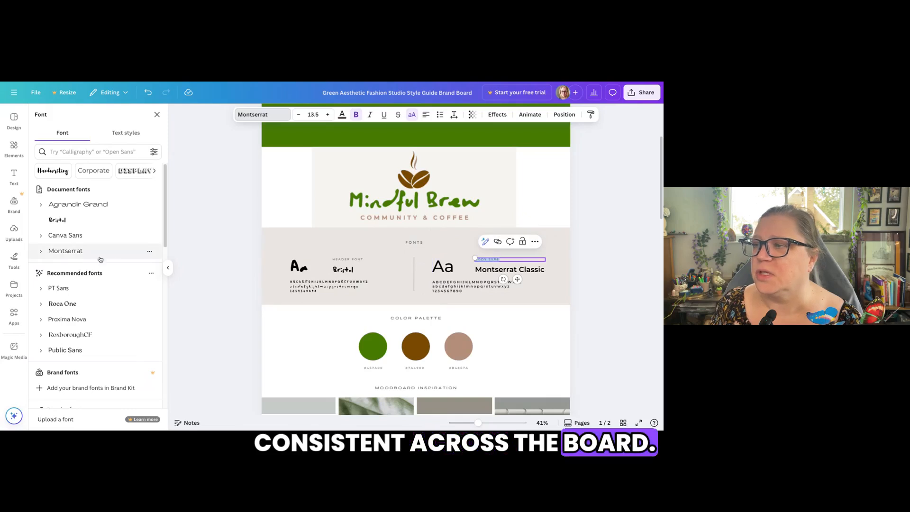
# Set the COLOR PALETTE heading to Montserrat and replace Agrandir Grand with Montserrat across the whole design.
pyautogui.click(416, 318)
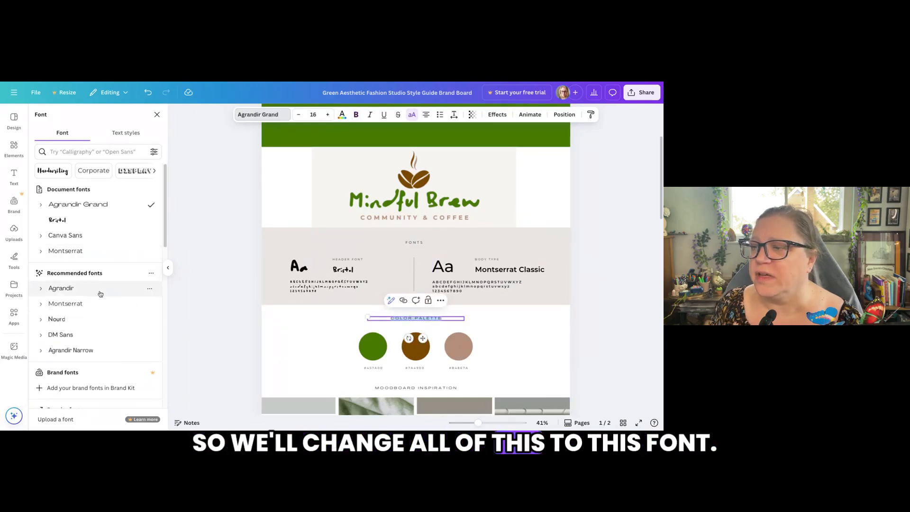
pyautogui.click(70, 251)
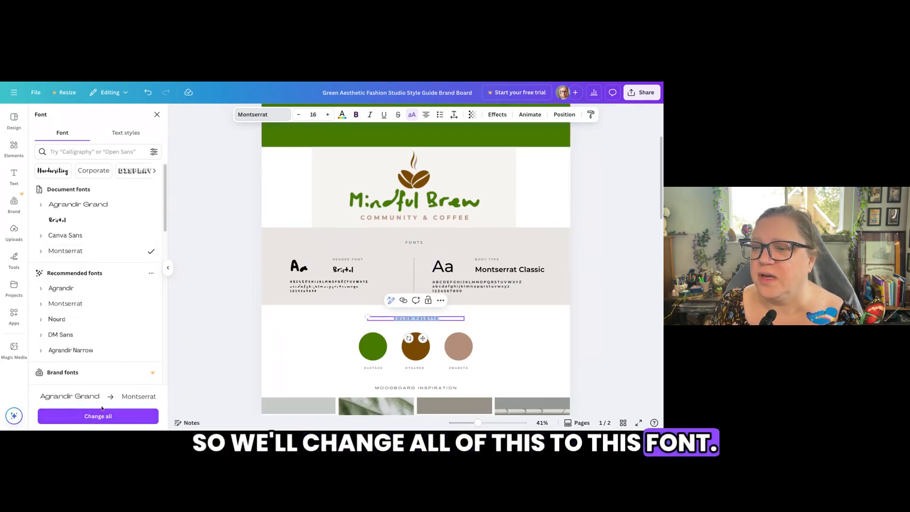
pyautogui.click(109, 419)
# Delete the "Designed by" studio credit line below the moodboard images on page 1.
pyautogui.scroll(-1, 331, 365)
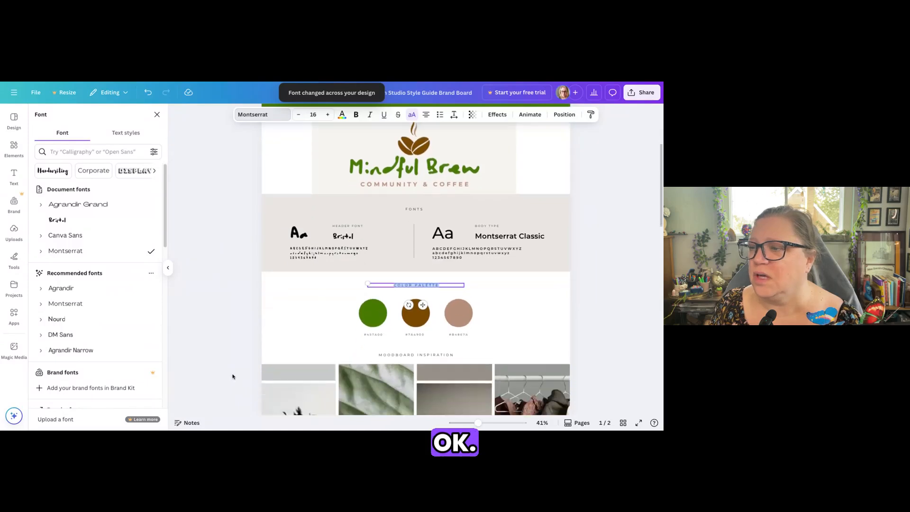
pyautogui.scroll(-5, 385, 345)
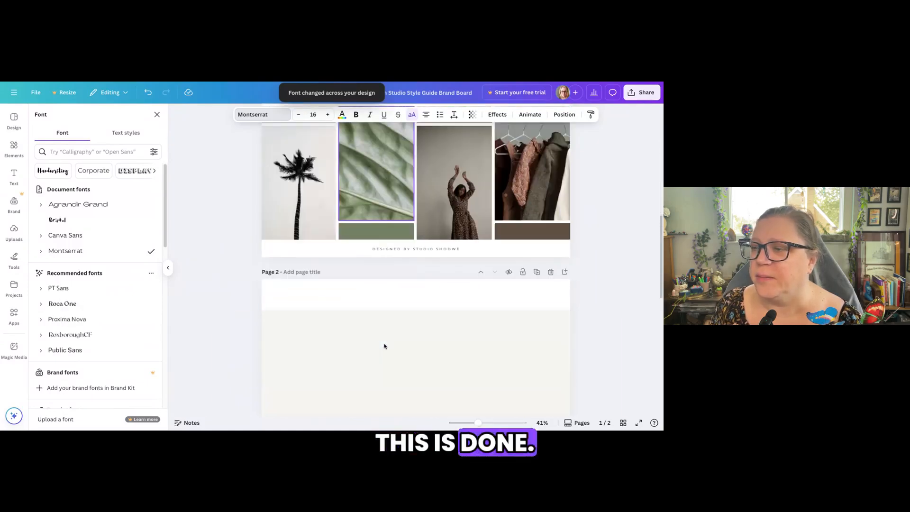
pyautogui.scroll(1, 384, 346)
pyautogui.click(398, 308)
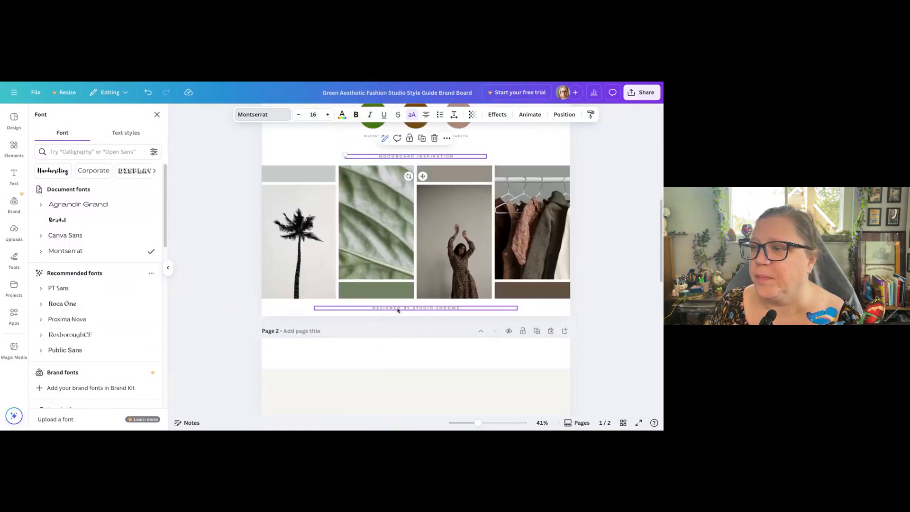
pyautogui.press('Delete')
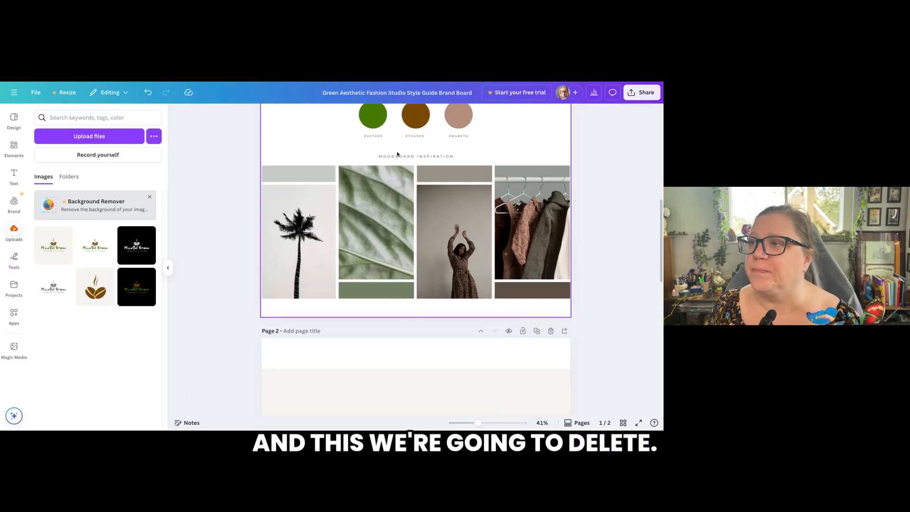
# Delete all the moodboard photos and their colour blocks from the lower part of page 1.
pyautogui.scroll(5, 401, 278)
pyautogui.scroll(-3, 401, 278)
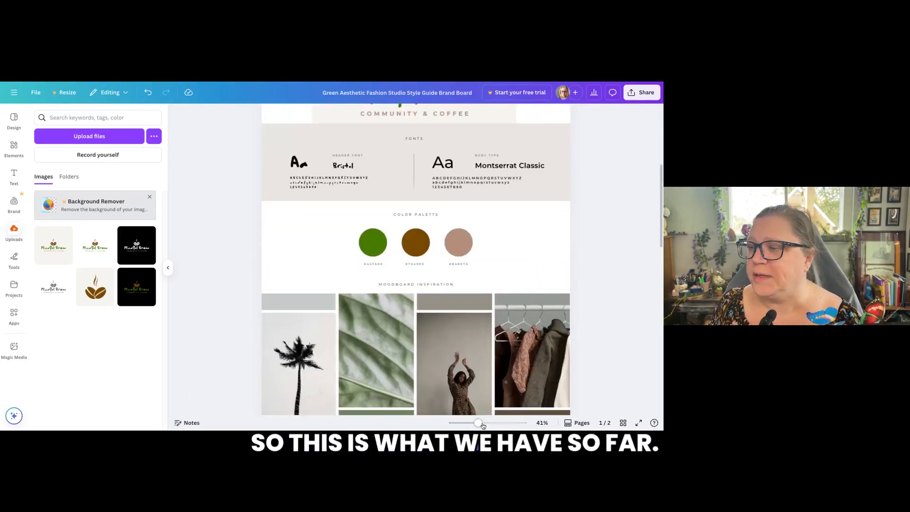
pyautogui.moveTo(479, 422); pyautogui.dragTo(467, 423)
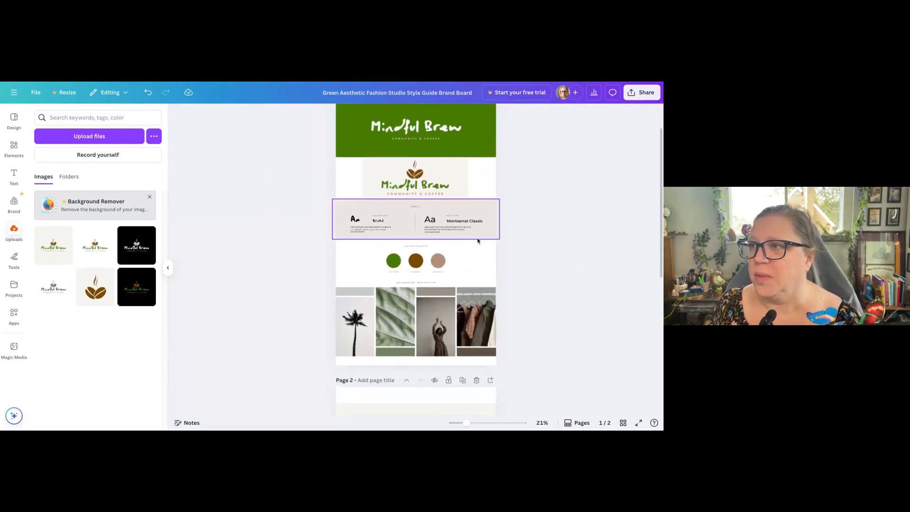
pyautogui.scroll(1, 477, 241)
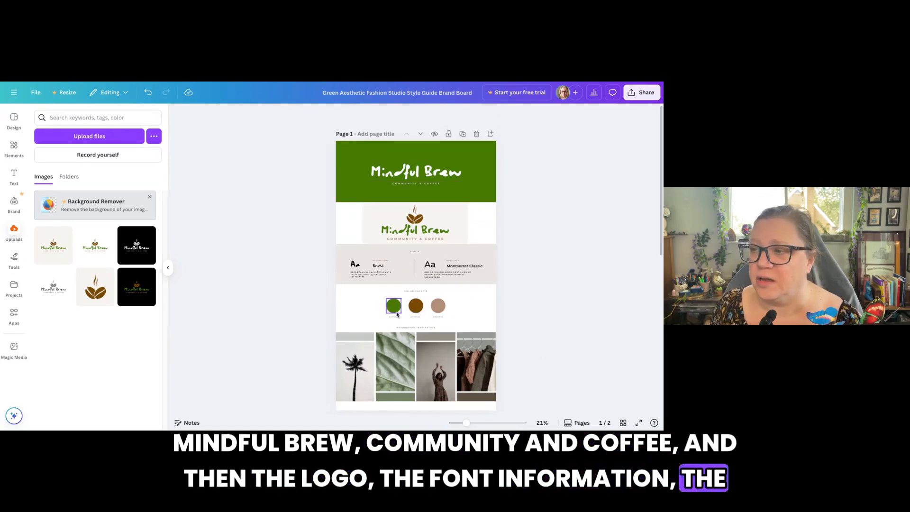
pyautogui.scroll(-1, 493, 310)
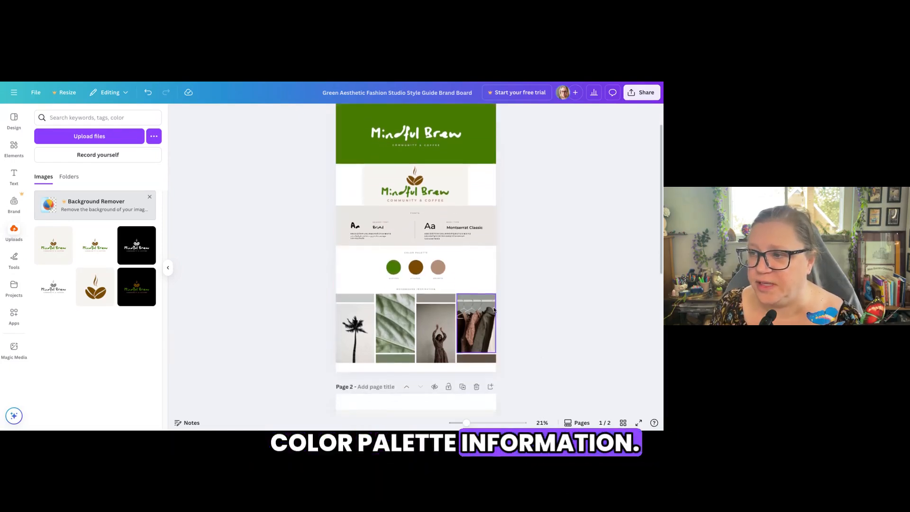
pyautogui.click(348, 297)
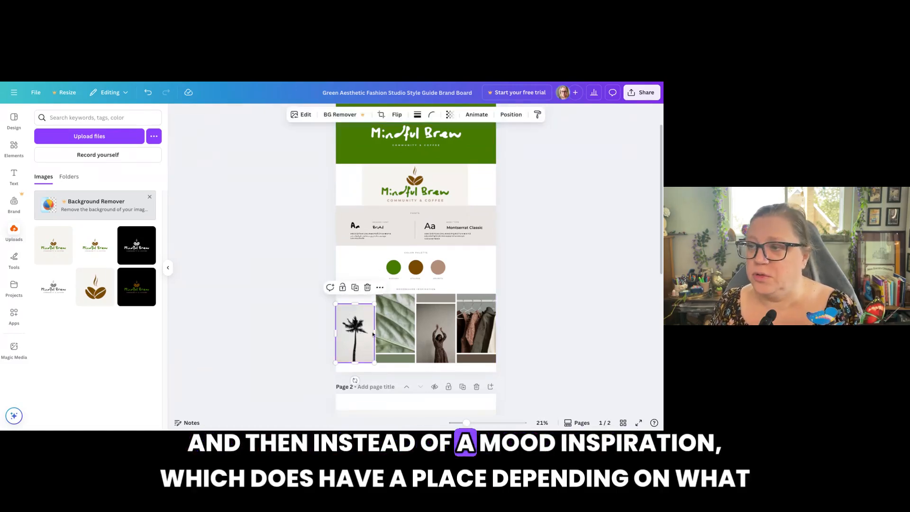
pyautogui.press('Delete')
pyautogui.press('Delete')
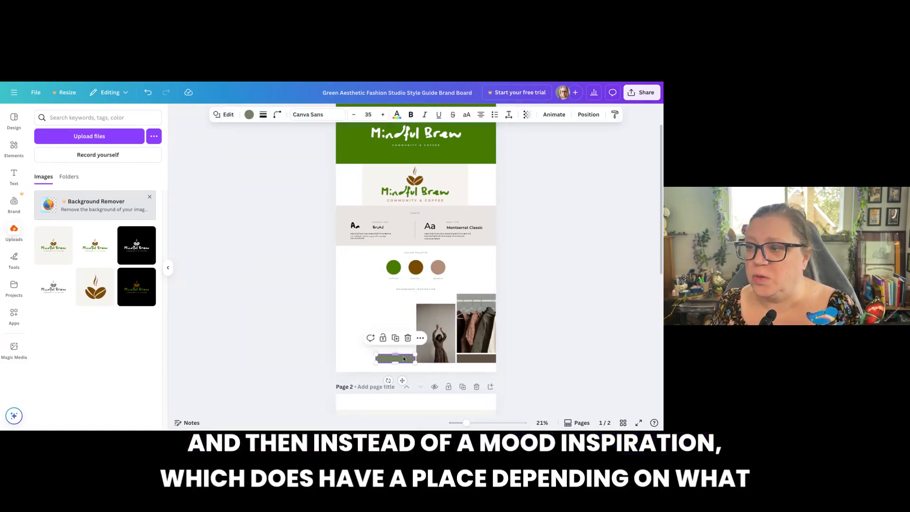
pyautogui.click(435, 344)
pyautogui.press('Delete')
pyautogui.click(475, 331)
pyautogui.press('Delete')
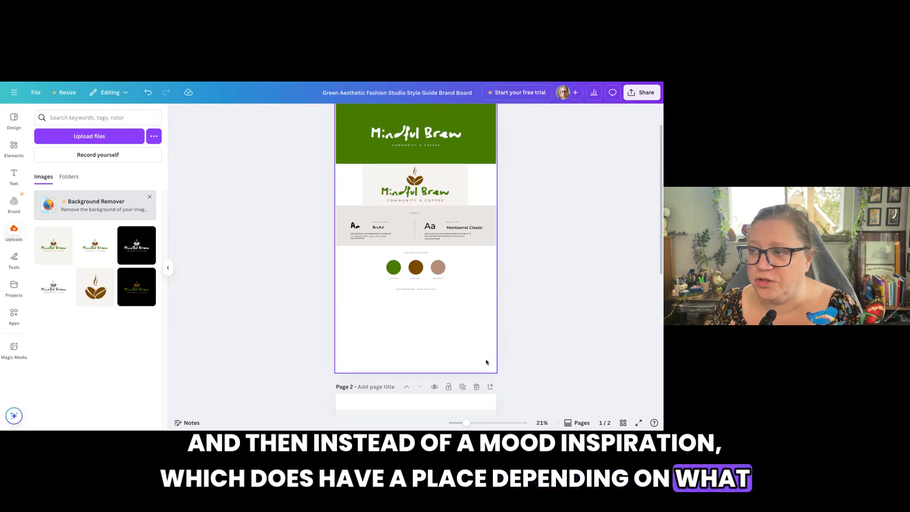
# Replace the MOODBOARD INSPIRATION heading text with "LOGOS".
pyautogui.click(432, 289)
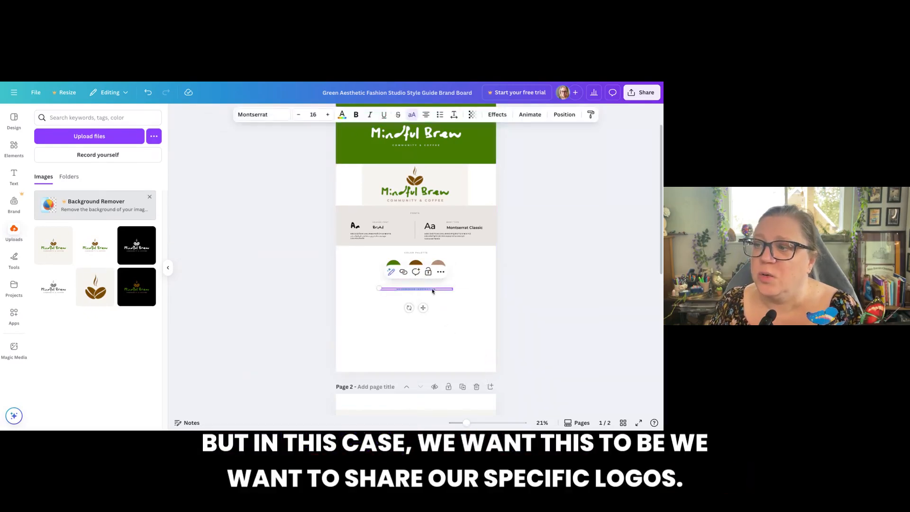
pyautogui.press('BackSpace')
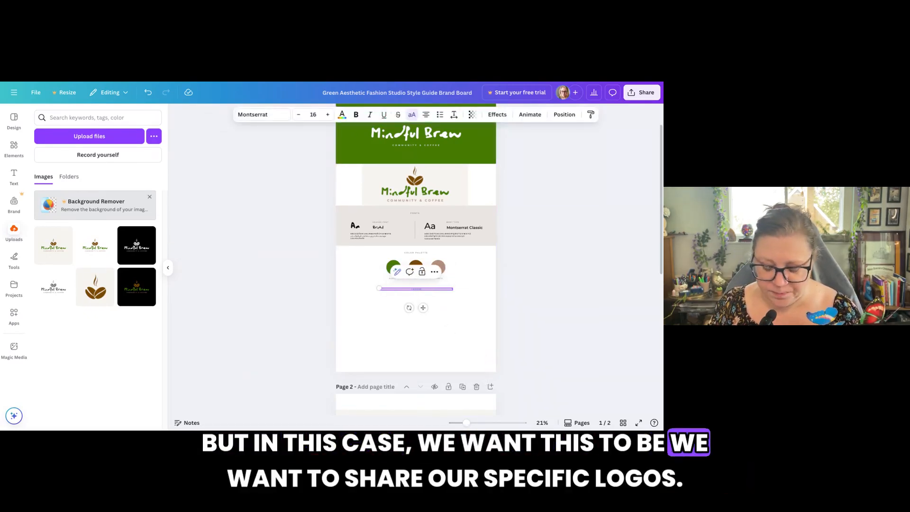
pyautogui.write('LOGOS')
pyautogui.click(539, 376)
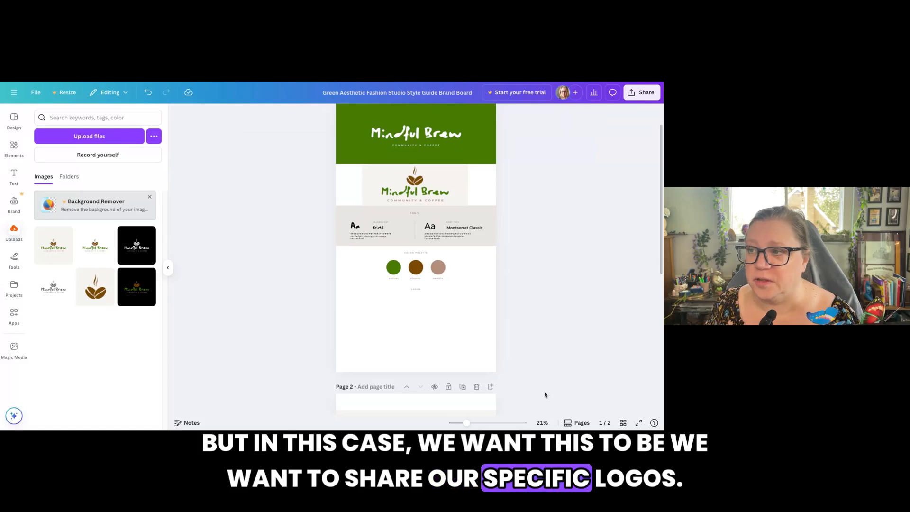
# Add the uploaded colour logo on the cream background and scale it down against the page's left edge below the LOGOS heading.
pyautogui.moveTo(467, 423)
pyautogui.mouseDown()
pyautogui.moveTo(493, 423)
pyautogui.moveTo(476, 425)
pyautogui.mouseUp()
pyautogui.scroll(-5, 447, 375)
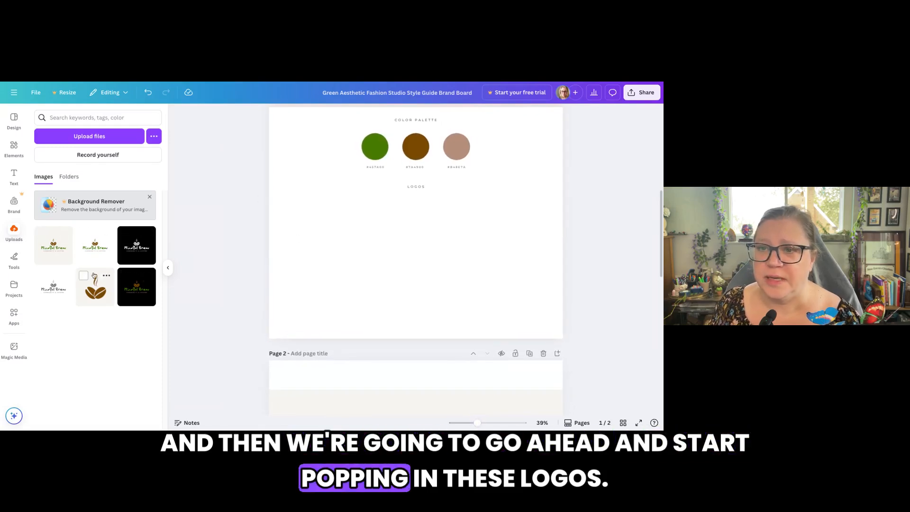
pyautogui.click(53, 245)
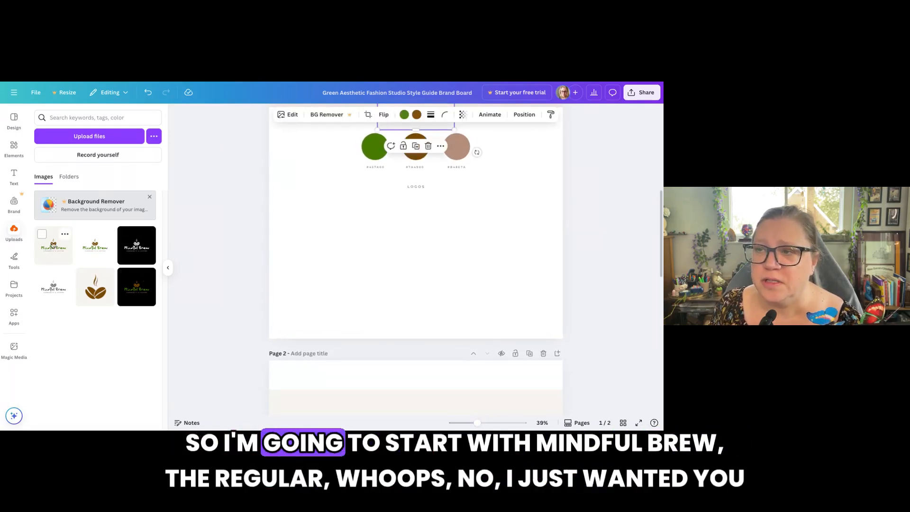
pyautogui.moveTo(398, 127); pyautogui.dragTo(370, 165)
pyautogui.hotkey('ctrl', 'z')
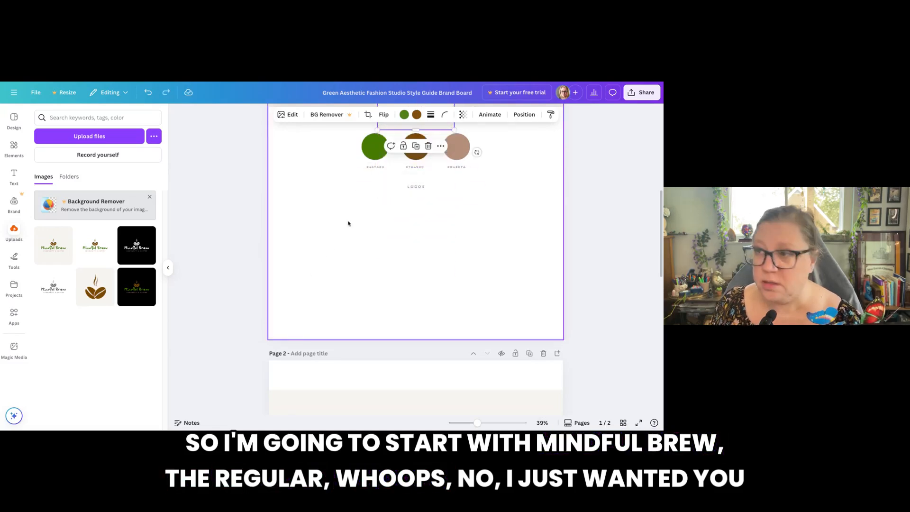
pyautogui.moveTo(402, 126); pyautogui.dragTo(306, 253)
pyautogui.moveTo(308, 193); pyautogui.dragTo(364, 205)
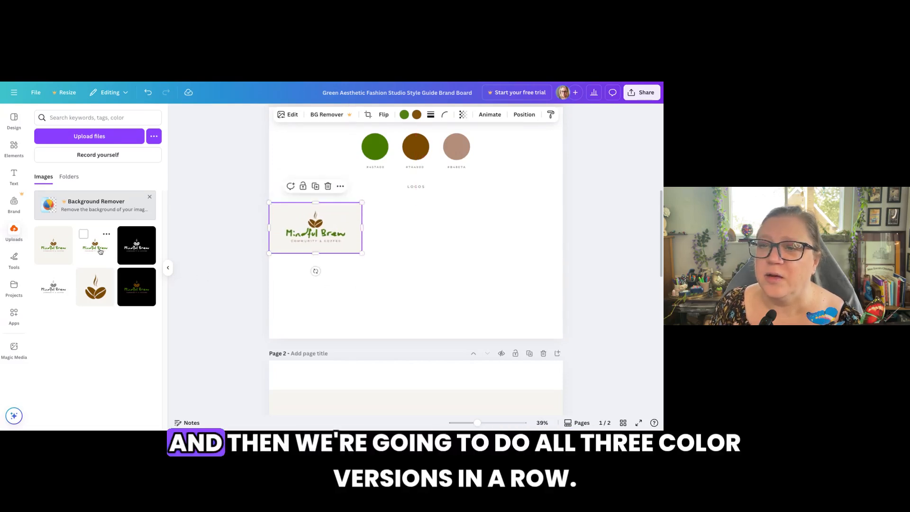
# Add the colour logo on white, crop its empty top and bottom, and size it to match beside the cream-background logo.
pyautogui.click(96, 250)
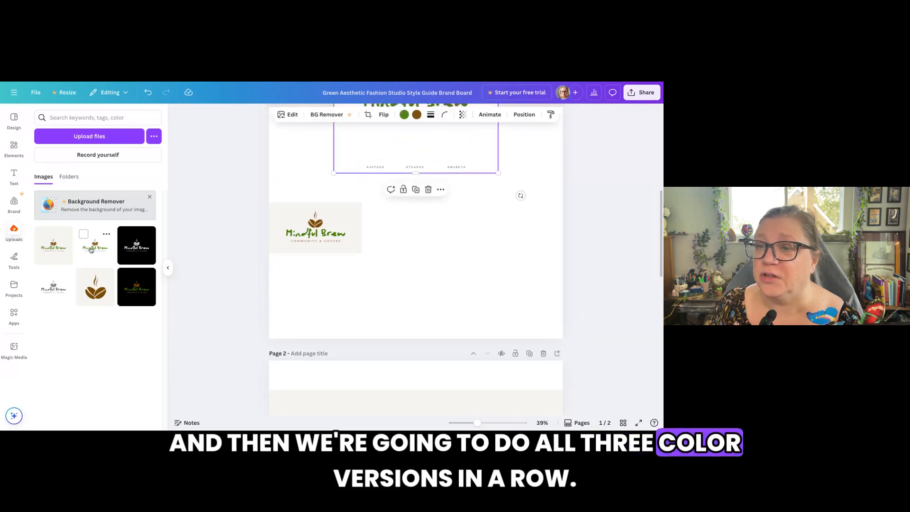
pyautogui.moveTo(369, 142); pyautogui.dragTo(399, 268)
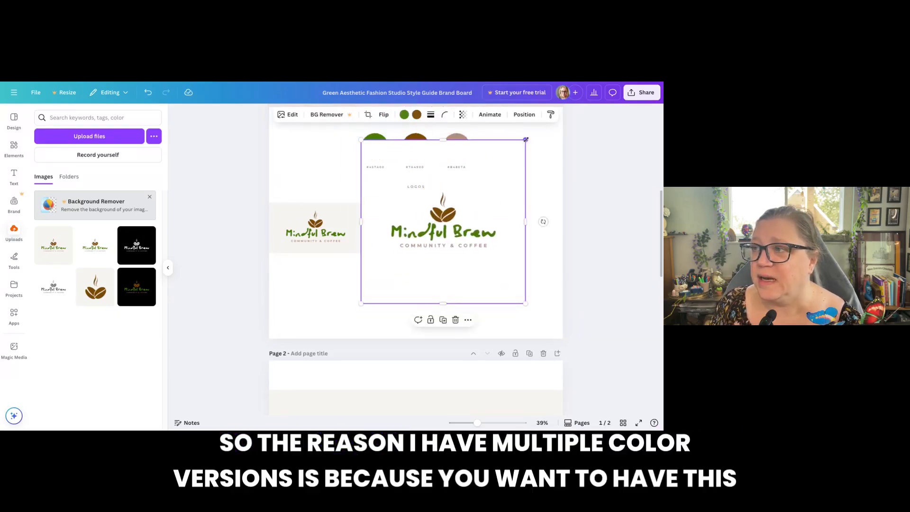
pyautogui.moveTo(525, 139); pyautogui.dragTo(474, 193)
pyautogui.moveTo(418, 259); pyautogui.dragTo(418, 235)
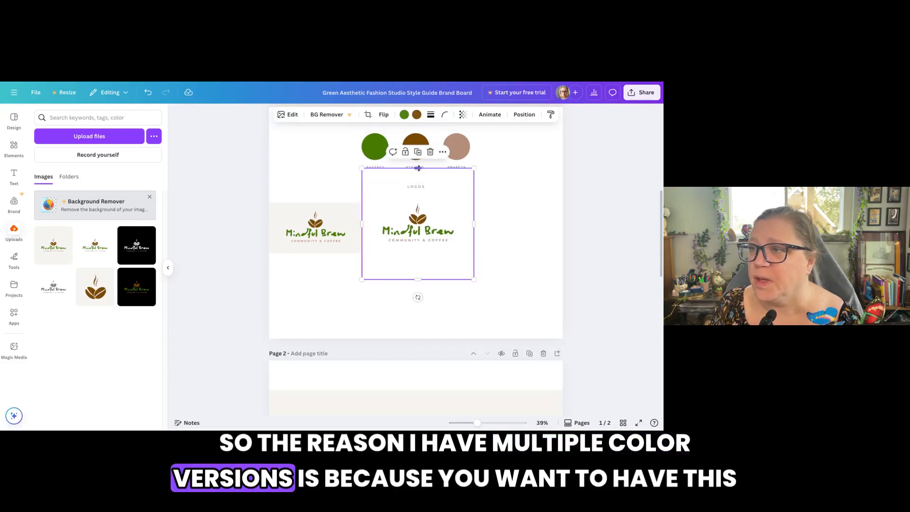
pyautogui.moveTo(419, 168); pyautogui.dragTo(419, 194)
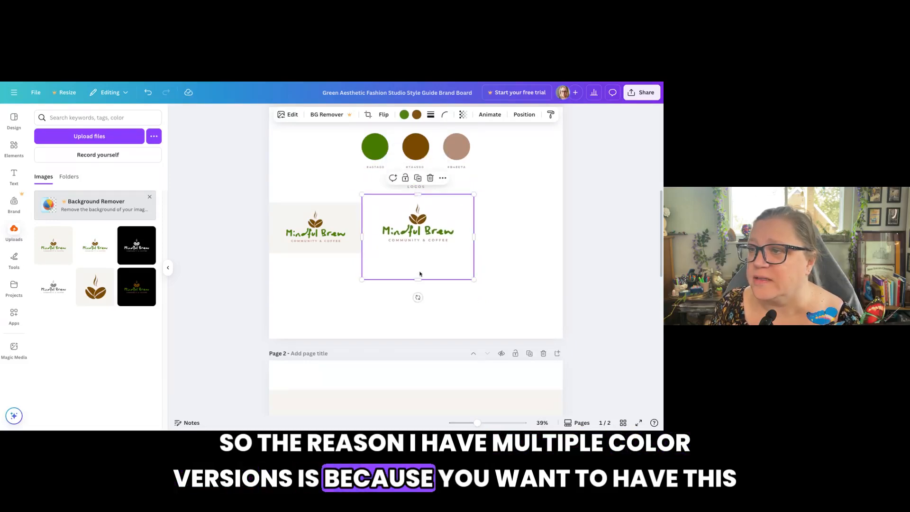
pyautogui.moveTo(418, 279); pyautogui.dragTo(418, 258)
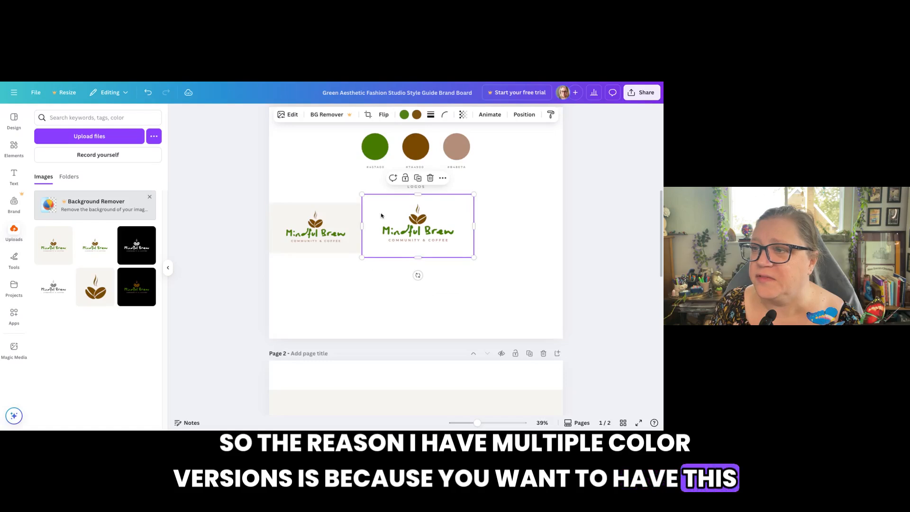
pyautogui.moveTo(474, 193); pyautogui.dragTo(459, 202)
pyautogui.moveTo(404, 256); pyautogui.dragTo(409, 254)
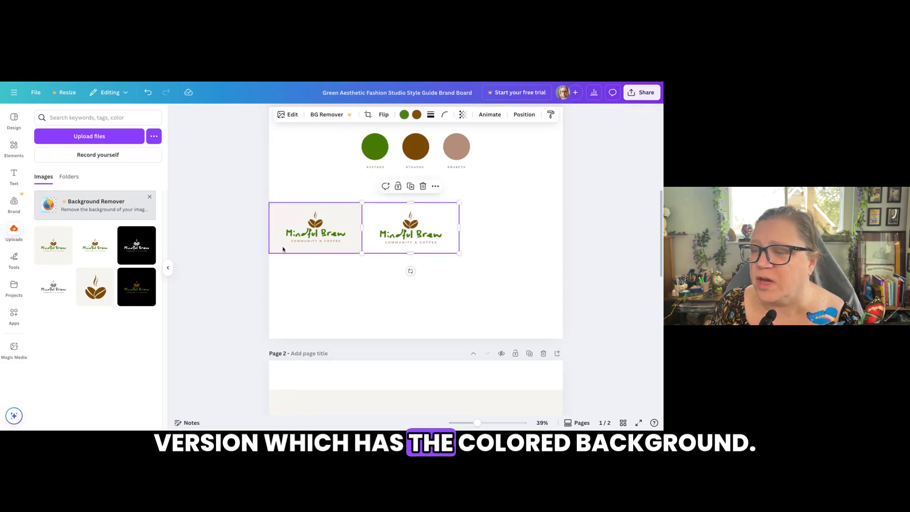
pyautogui.click(327, 285)
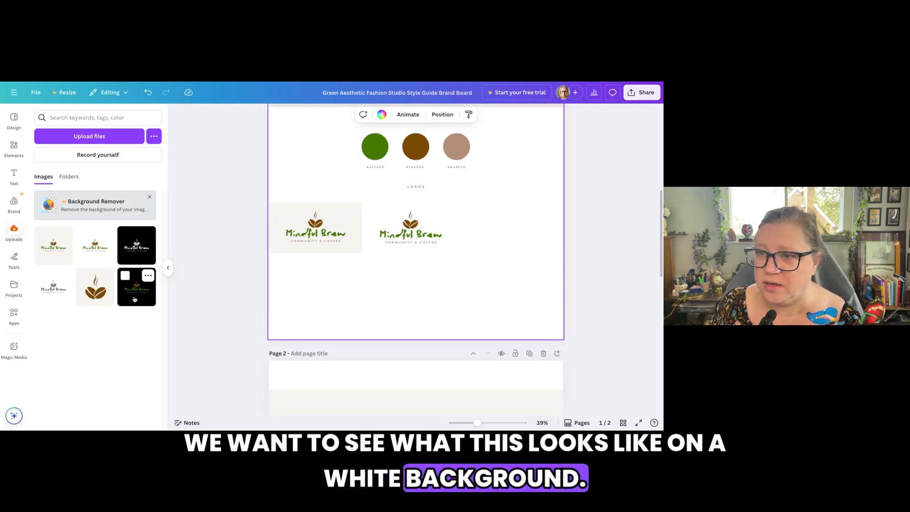
# Add the colour logo on black, scale and crop it to the row's height, and place it against the page's right edge.
pyautogui.click(141, 253)
pyautogui.moveTo(424, 157); pyautogui.dragTo(448, 277)
pyautogui.moveTo(362, 142); pyautogui.dragTo(424, 204)
pyautogui.moveTo(482, 214)
pyautogui.mouseDown()
pyautogui.moveTo(475, 227)
pyautogui.moveTo(479, 195)
pyautogui.moveTo(482, 201)
pyautogui.mouseUp()
pyautogui.moveTo(513, 174); pyautogui.dragTo(512, 202)
pyautogui.moveTo(513, 275); pyautogui.dragTo(513, 253)
pyautogui.click(456, 295)
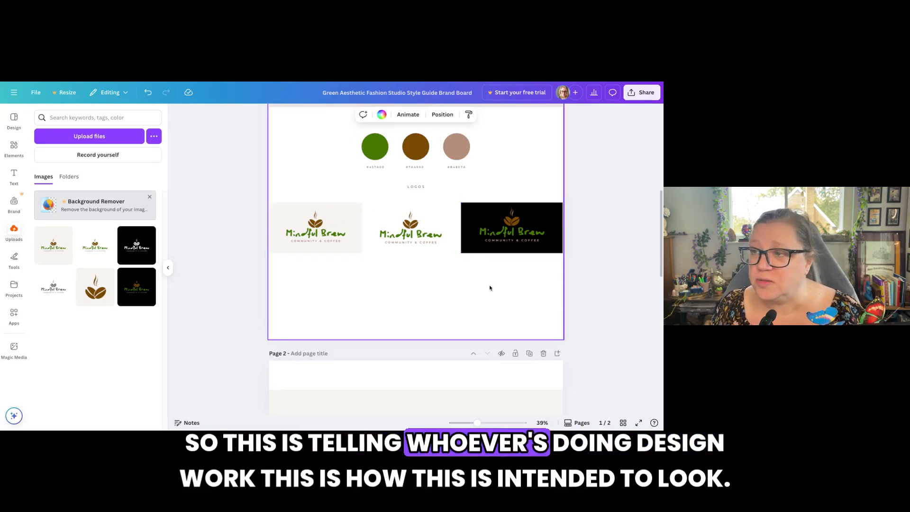
# Nudge the white-background colour logo slightly to the right within the row of three colour logos.
pyautogui.click(418, 243)
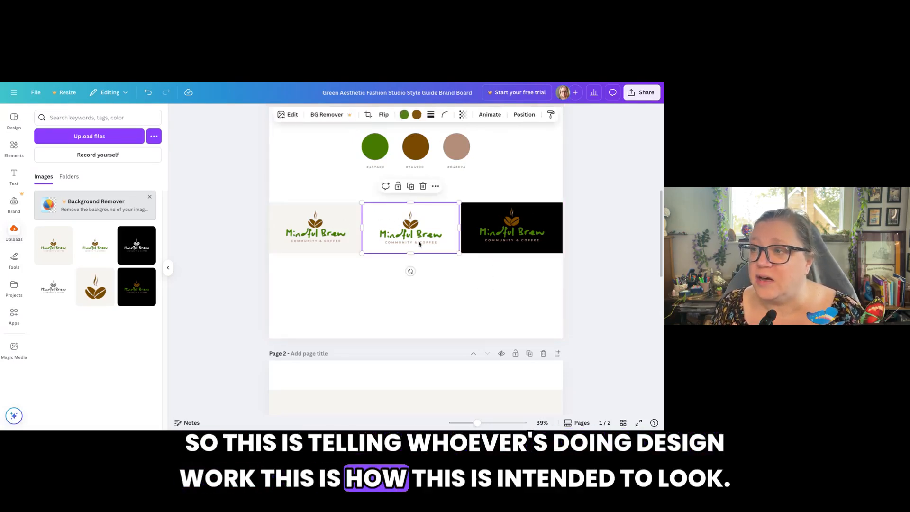
pyautogui.moveTo(418, 244); pyautogui.dragTo(420, 241)
pyautogui.click(451, 289)
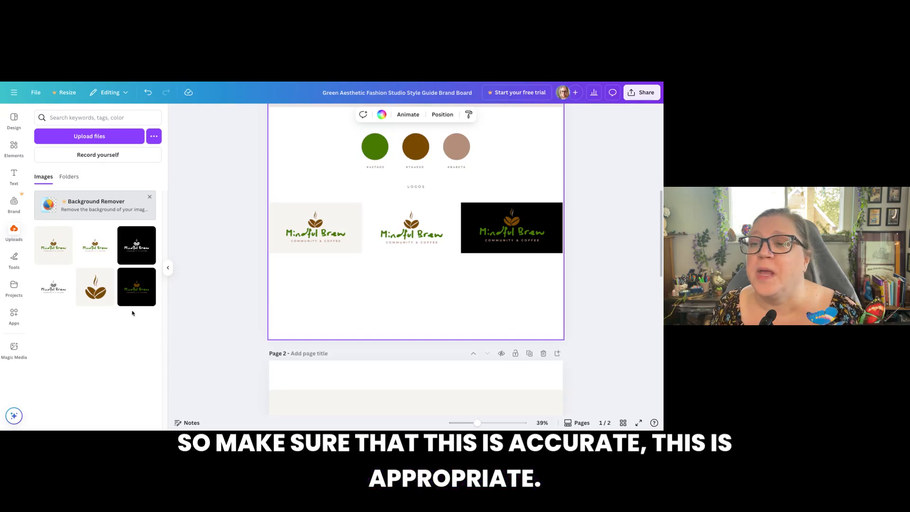
# Add the white logo on black, crop and shrink it, and place it beneath the white-background colour logo.
pyautogui.click(137, 250)
pyautogui.moveTo(402, 142); pyautogui.dragTo(388, 310)
pyautogui.moveTo(414, 249); pyautogui.dragTo(375, 318)
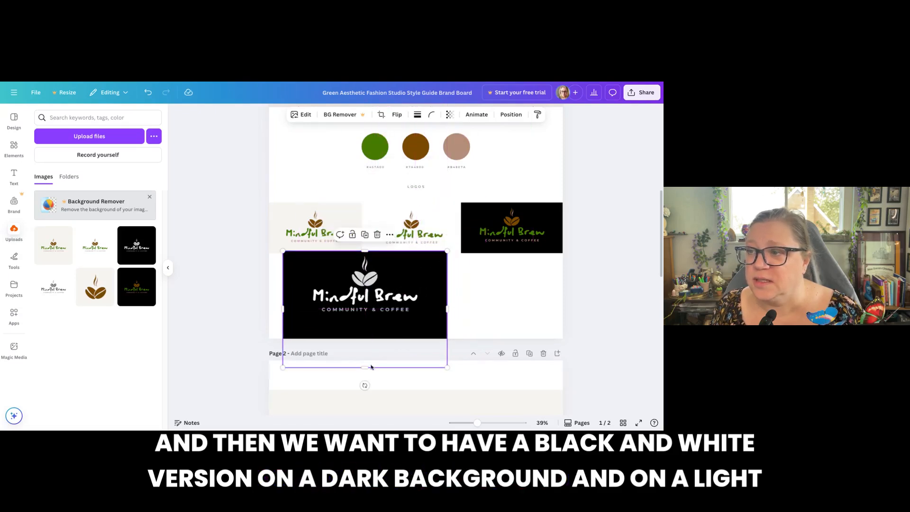
pyautogui.moveTo(369, 366); pyautogui.dragTo(365, 326)
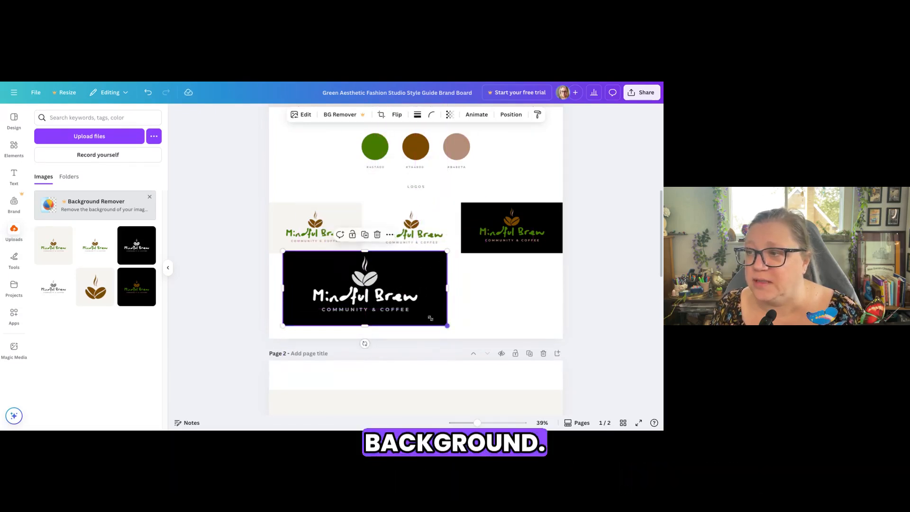
pyautogui.moveTo(447, 326); pyautogui.dragTo(382, 311)
pyautogui.moveTo(367, 268)
pyautogui.mouseDown()
pyautogui.moveTo(340, 268)
pyautogui.moveTo(352, 269)
pyautogui.mouseUp()
pyautogui.moveTo(377, 300); pyautogui.dragTo(448, 290)
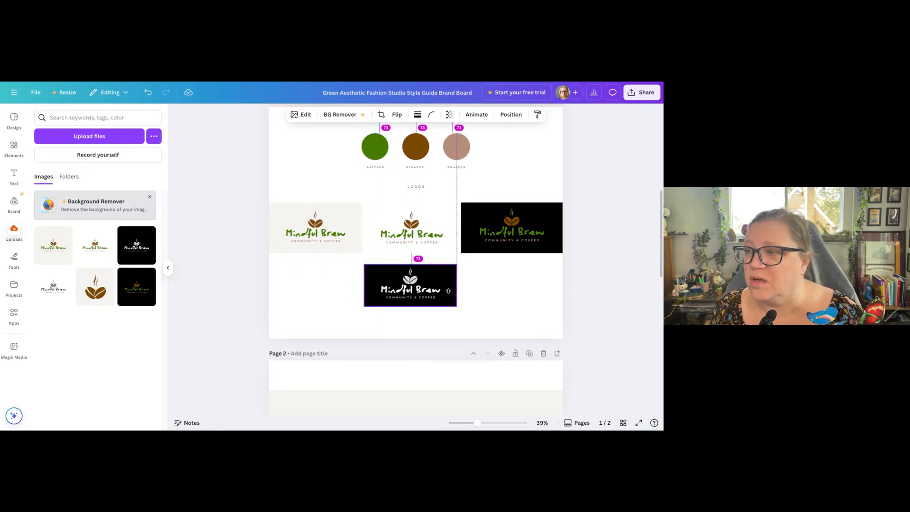
# Add the greyscale logo on white, crop its empty top and bottom, and scale it to fit beneath the black-background colour logo.
pyautogui.click(56, 290)
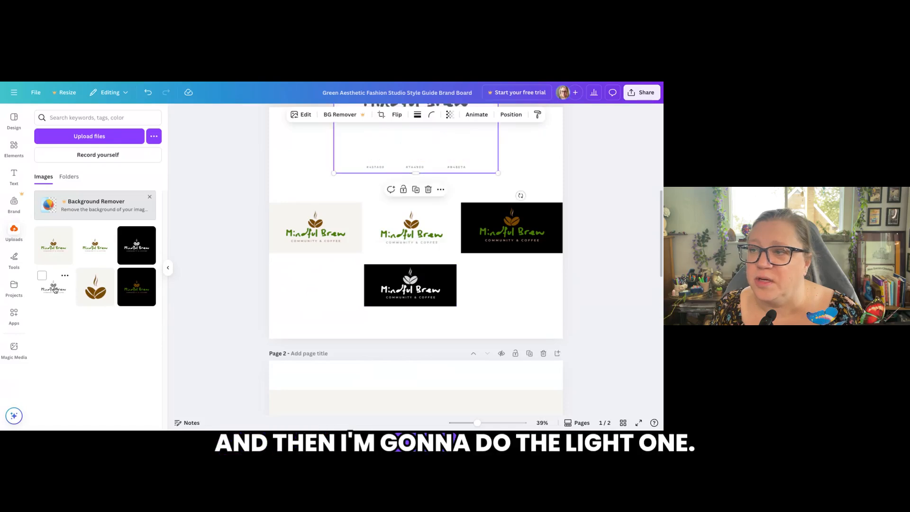
pyautogui.moveTo(385, 136); pyautogui.dragTo(359, 289)
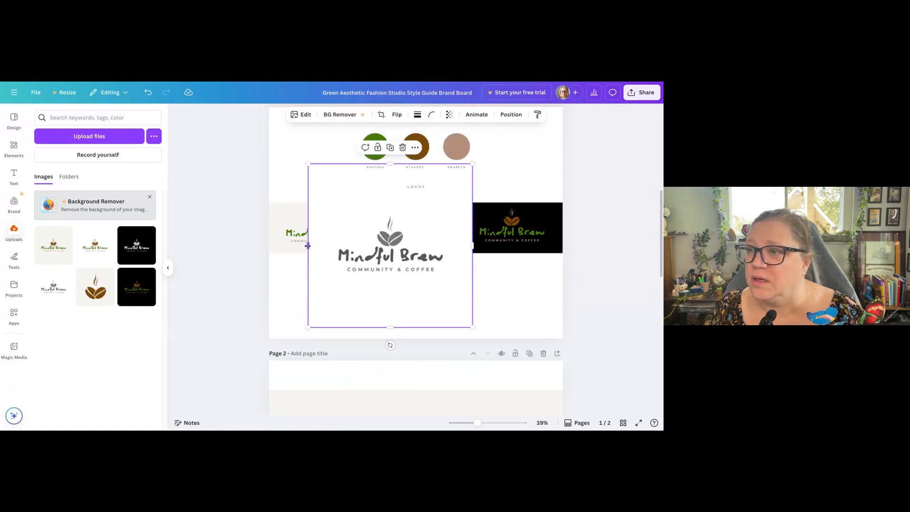
pyautogui.moveTo(308, 245)
pyautogui.mouseDown()
pyautogui.moveTo(321, 247)
pyautogui.moveTo(307, 245)
pyautogui.mouseUp()
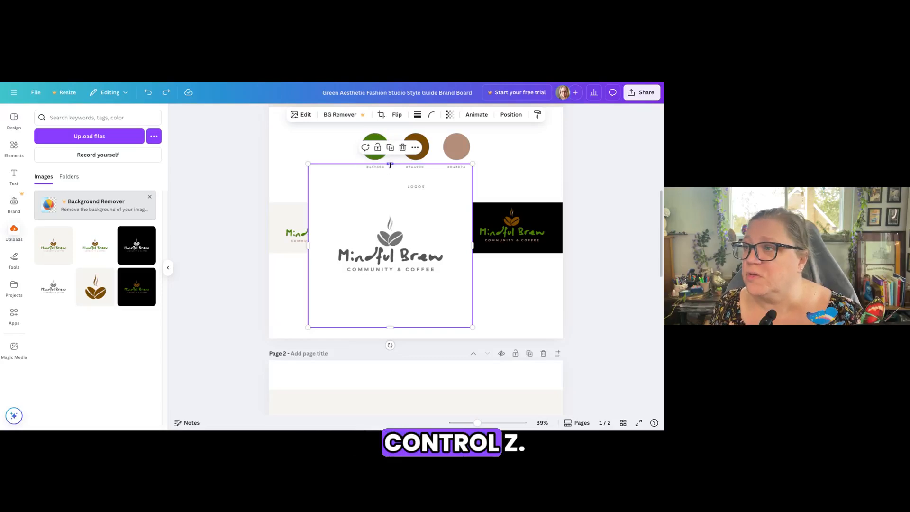
pyautogui.moveTo(387, 164); pyautogui.dragTo(385, 206)
pyautogui.moveTo(390, 326); pyautogui.dragTo(392, 287)
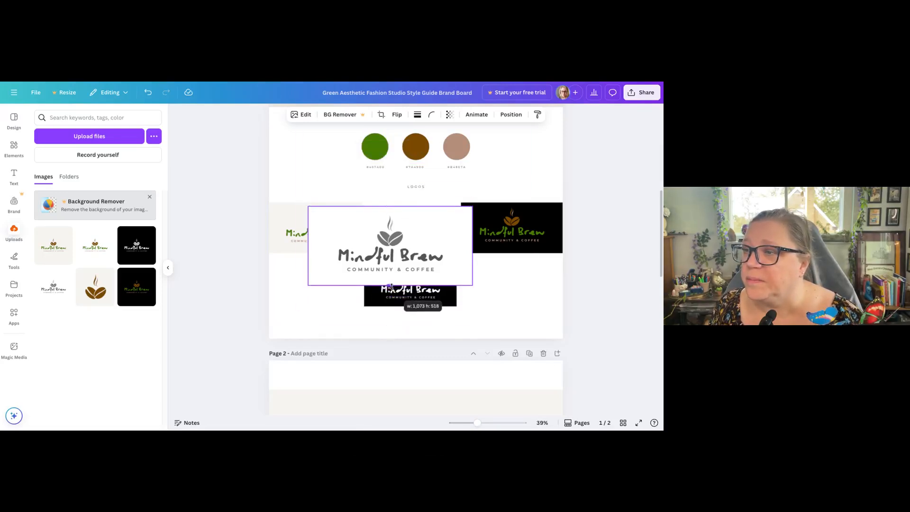
pyautogui.moveTo(392, 234); pyautogui.dragTo(481, 282)
pyautogui.moveTo(399, 333); pyautogui.dragTo(458, 305)
pyautogui.moveTo(496, 280); pyautogui.dragTo(493, 284)
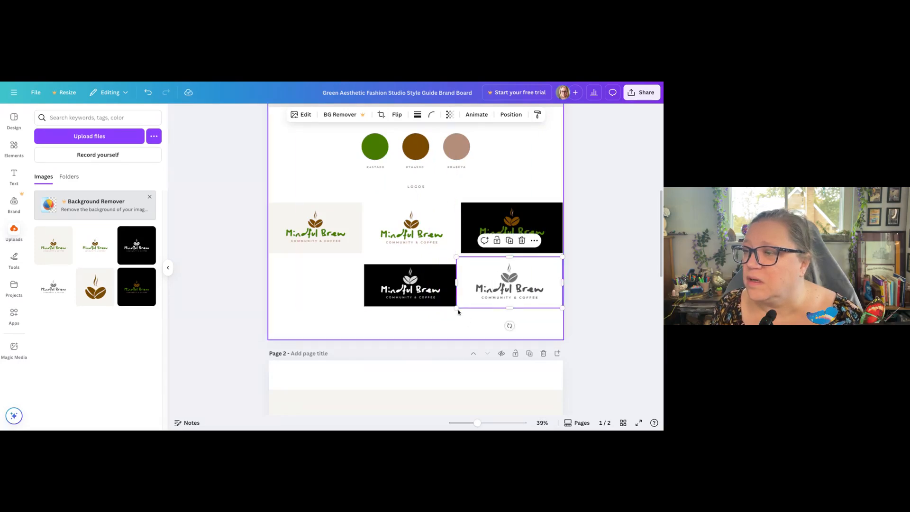
pyautogui.moveTo(457, 307); pyautogui.dragTo(463, 305)
# Shrink the black-background colour logo to about 643 × 321 and shift the two logos in the lower row down slightly.
pyautogui.click(482, 221)
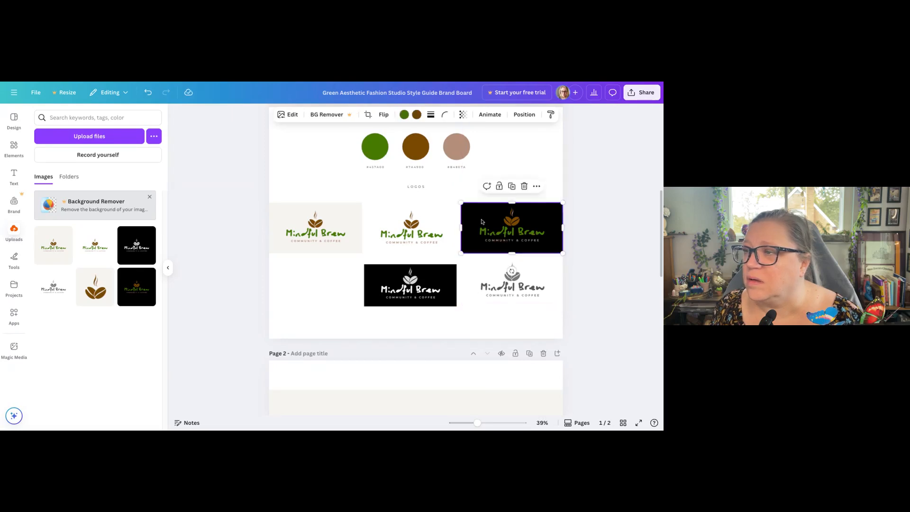
pyautogui.moveTo(460, 201); pyautogui.dragTo(464, 204)
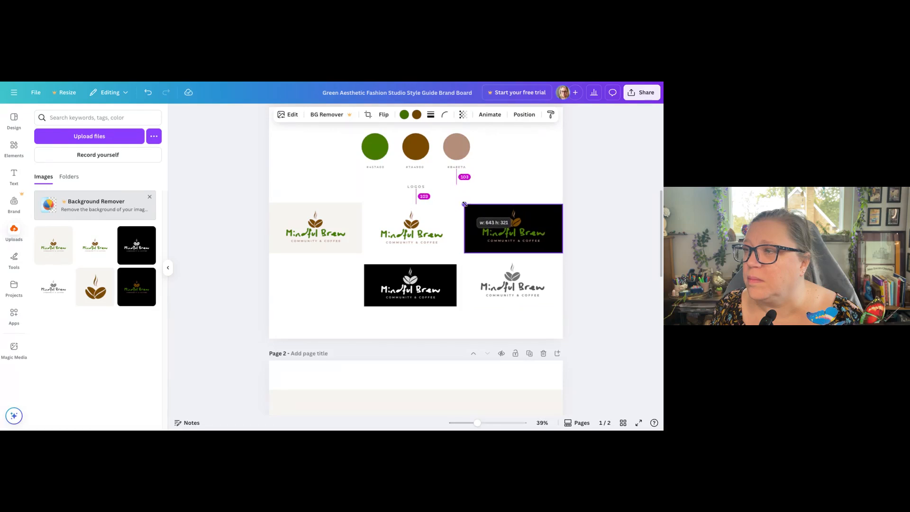
pyautogui.click(483, 294)
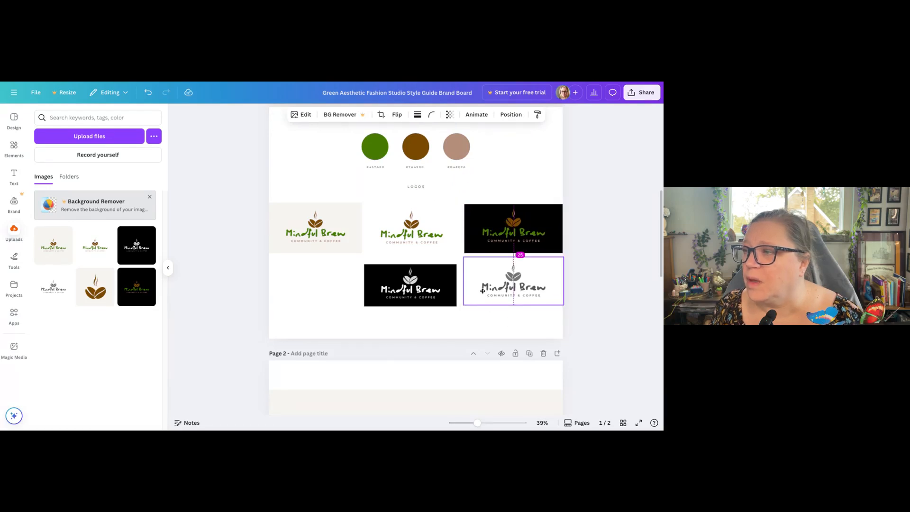
pyautogui.moveTo(450, 295)
pyautogui.mouseDown()
pyautogui.moveTo(452, 284)
pyautogui.moveTo(450, 298)
pyautogui.mouseUp()
pyautogui.moveTo(492, 285); pyautogui.dragTo(491, 297)
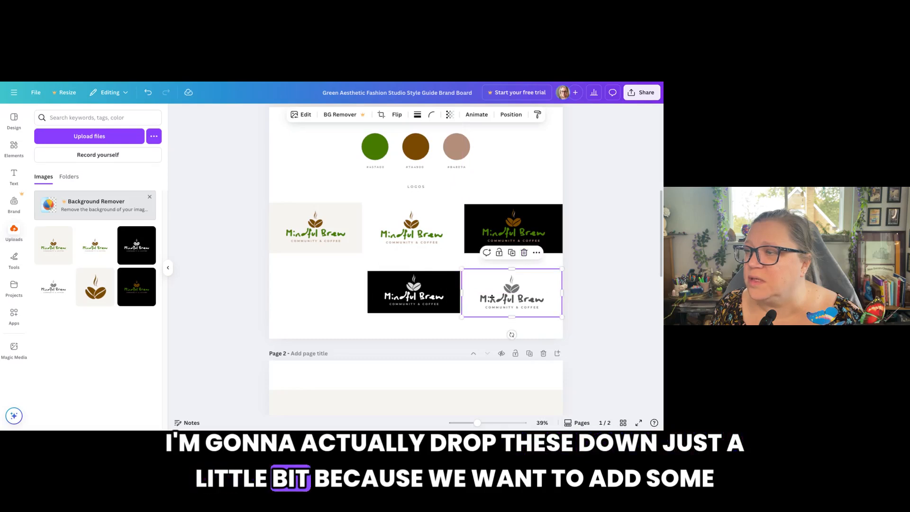
# Add the uploaded coffee-bean icon, shrink it to a small square, and place it beneath the beige-background colour logo.
pyautogui.click(205, 337)
pyautogui.click(88, 291)
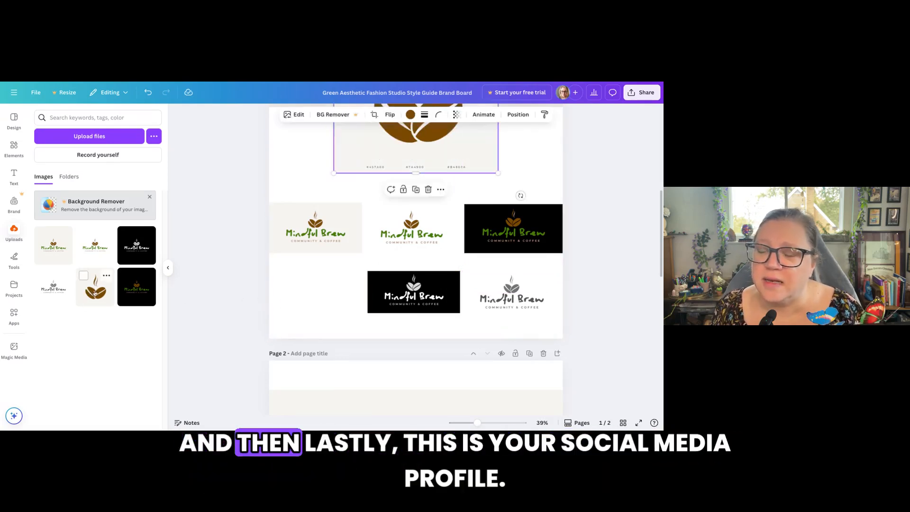
pyautogui.moveTo(412, 117); pyautogui.dragTo(365, 287)
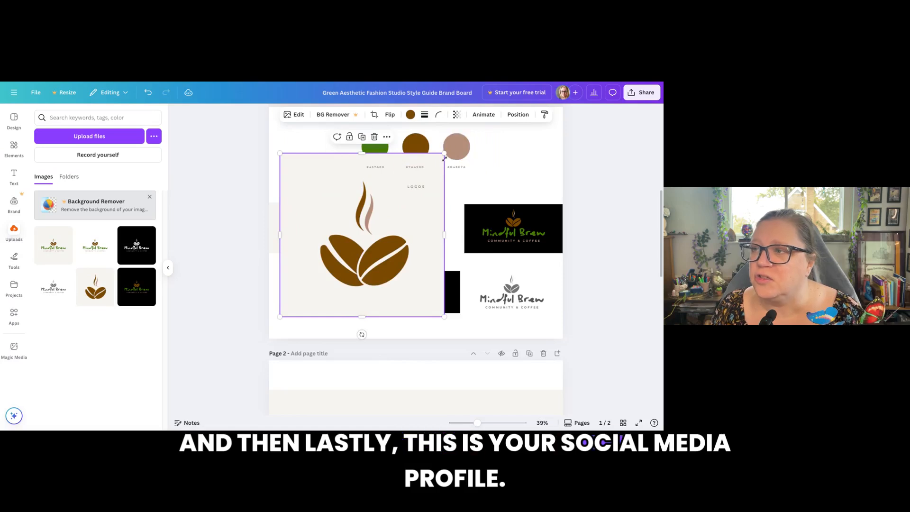
pyautogui.moveTo(444, 153); pyautogui.dragTo(335, 311)
pyautogui.moveTo(291, 269); pyautogui.dragTo(298, 271)
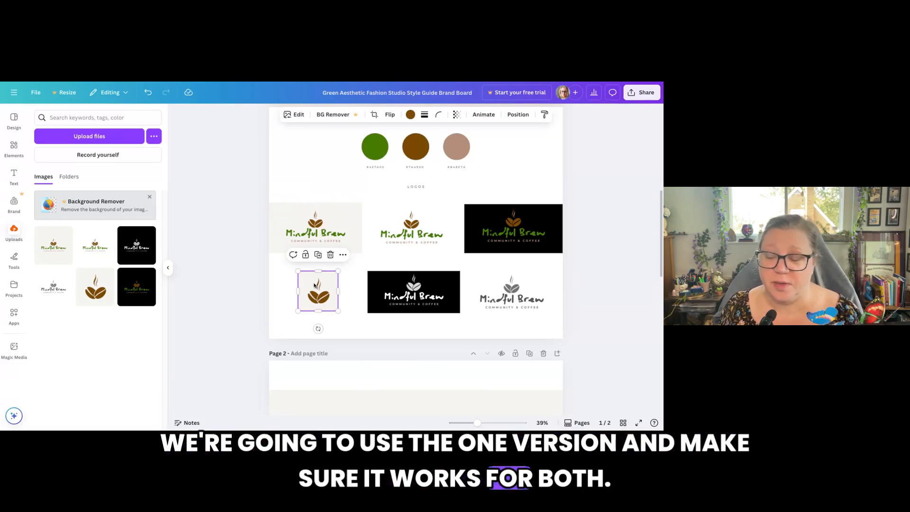
pyautogui.click(357, 262)
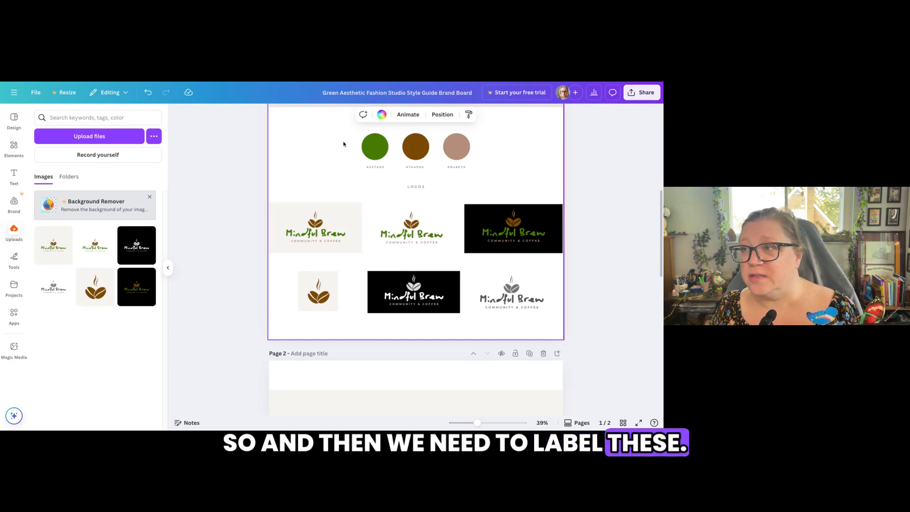
# Add a subheading text box in Montserrat and move it between the two rows of logos.
pyautogui.click(14, 176)
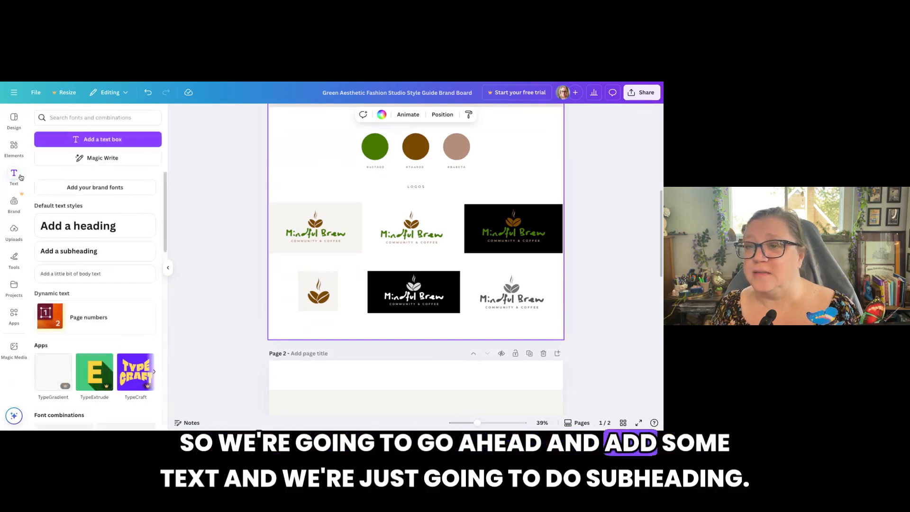
pyautogui.click(88, 254)
pyautogui.click(269, 114)
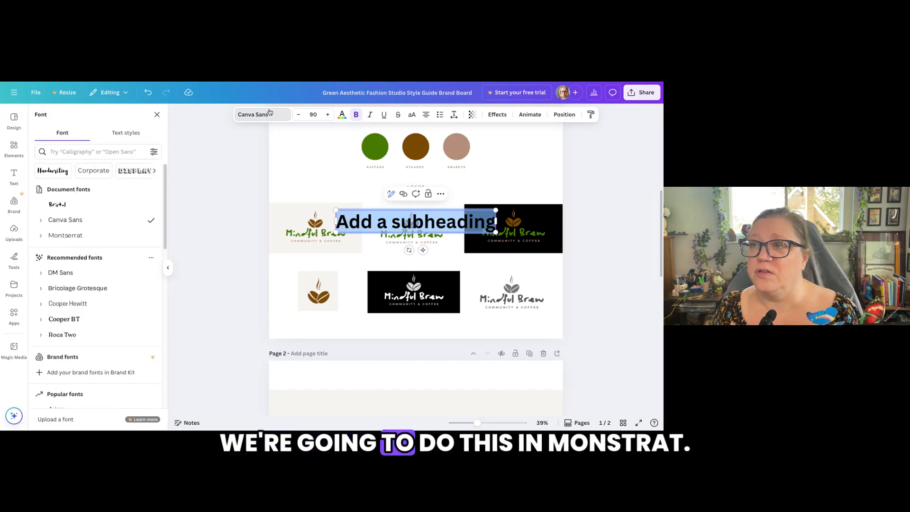
pyautogui.click(66, 235)
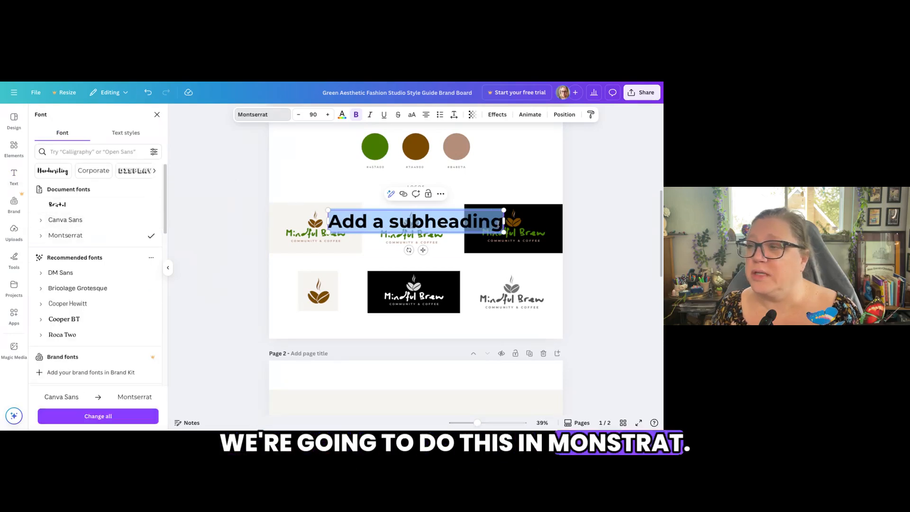
pyautogui.moveTo(422, 250); pyautogui.dragTo(425, 286)
# Change the subheading text to "Full Color Word Mark", shrink it to size 32, and place it beneath the beige-background logo.
pyautogui.doubleClick(422, 257)
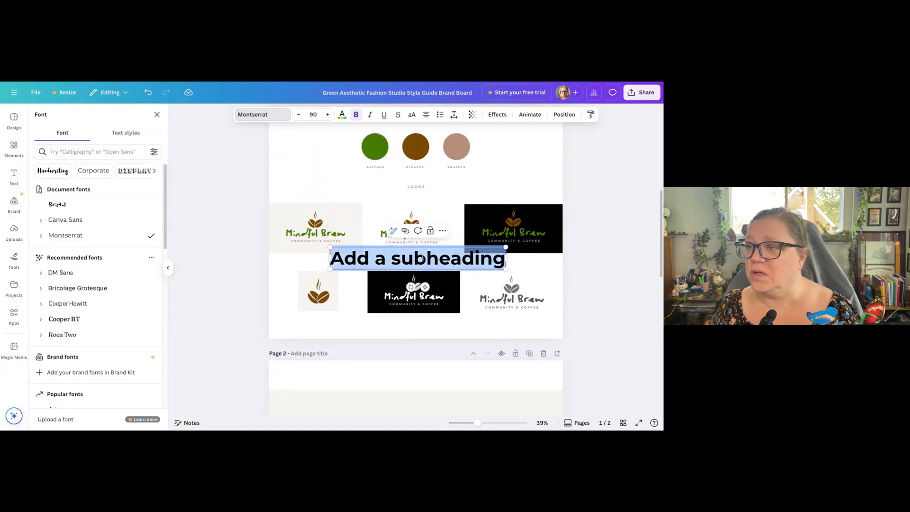
pyautogui.write('Full Color Wor')
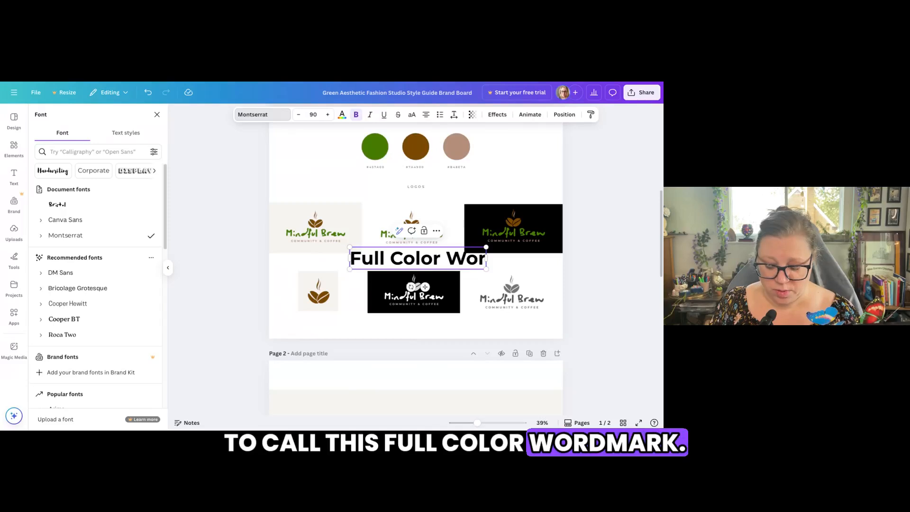
pyautogui.write('d M')
pyautogui.write('ark')
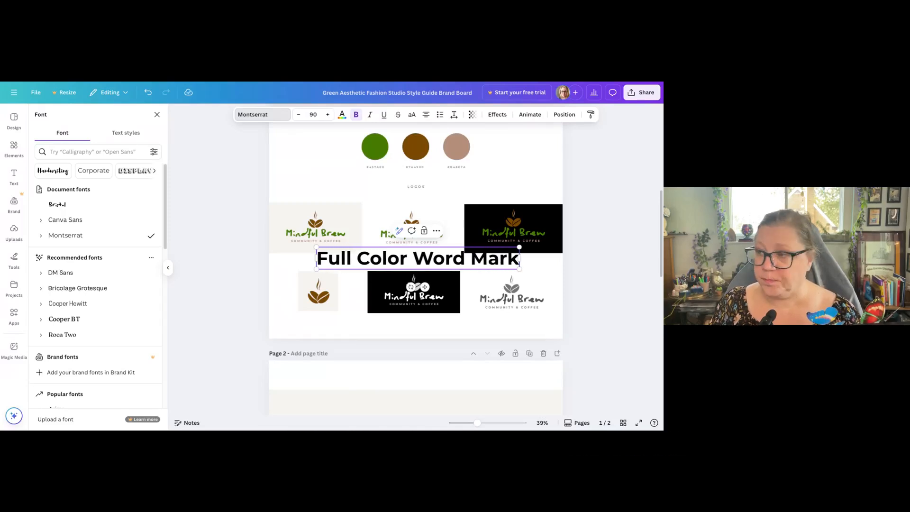
pyautogui.moveTo(520, 269); pyautogui.dragTo(322, 283)
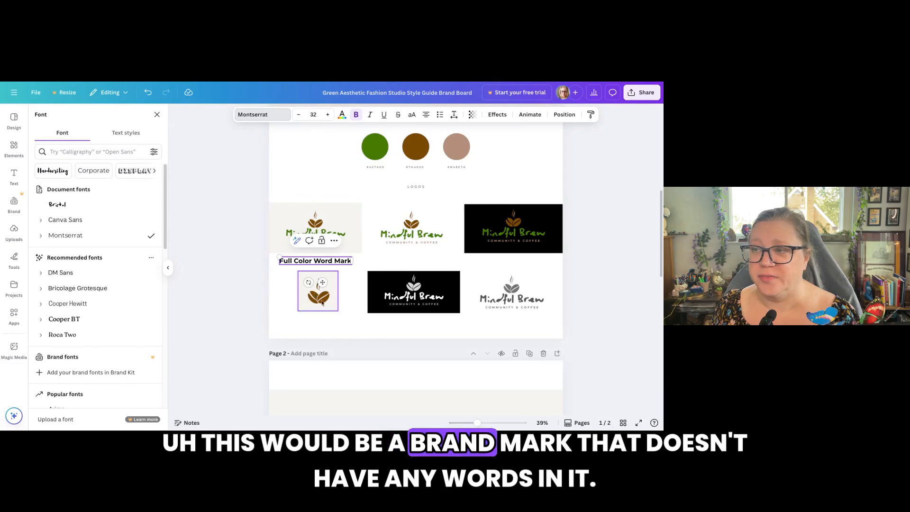
pyautogui.click(343, 268)
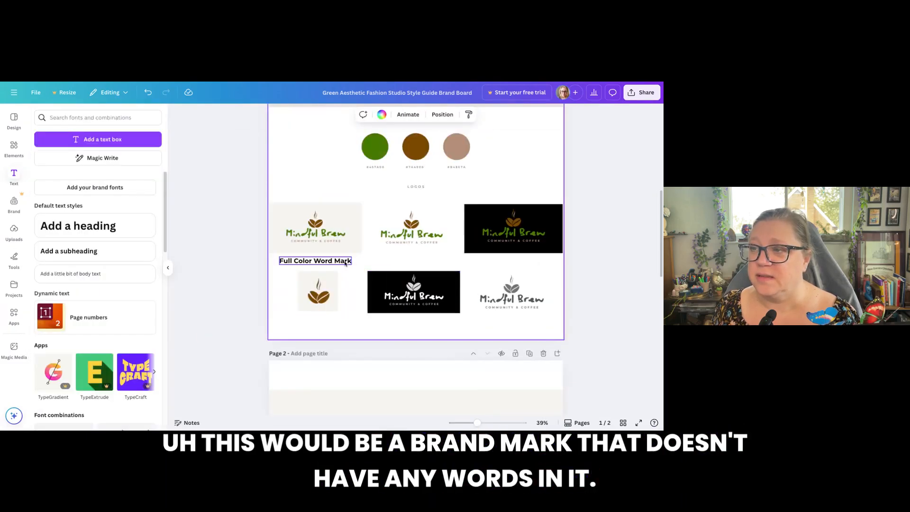
# Duplicate the "Full Color Word Mark" label five times and place one copy beneath each of the remaining logos.
pyautogui.click(344, 264)
pyautogui.click(321, 241)
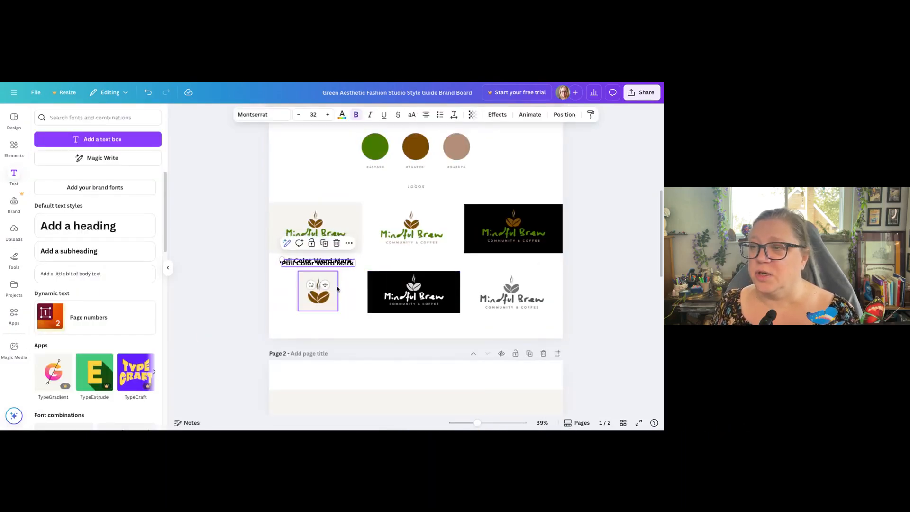
pyautogui.moveTo(322, 282); pyautogui.dragTo(419, 283)
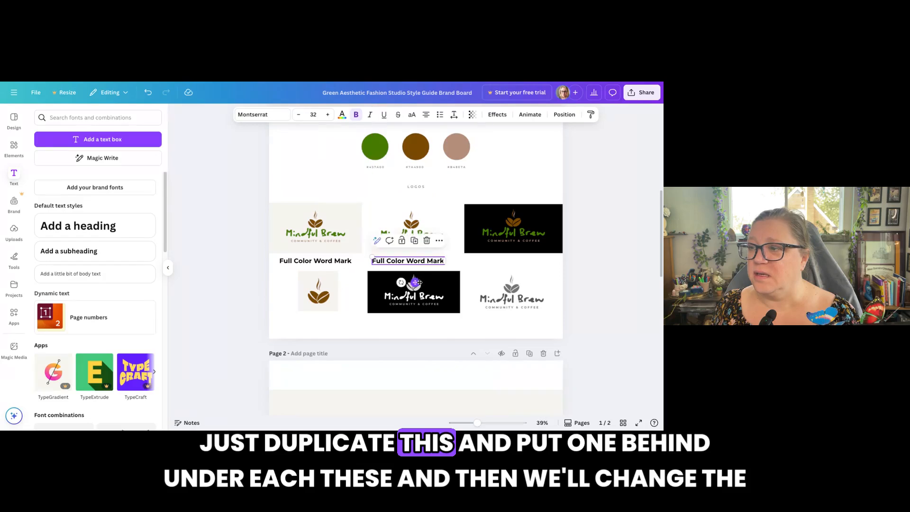
pyautogui.click(414, 241)
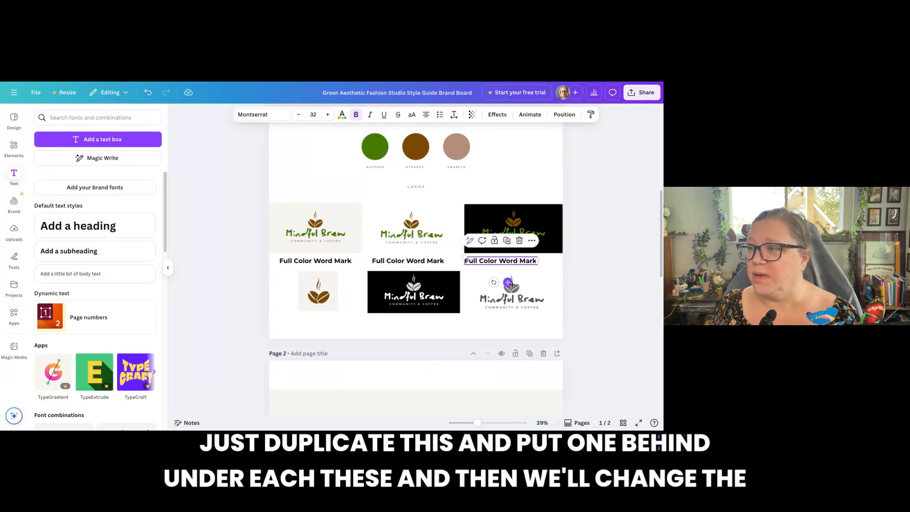
pyautogui.moveTo(511, 283); pyautogui.dragTo(418, 346)
pyautogui.click(520, 241)
pyautogui.hotkey('ctrl', 'd')
pyautogui.click(418, 304)
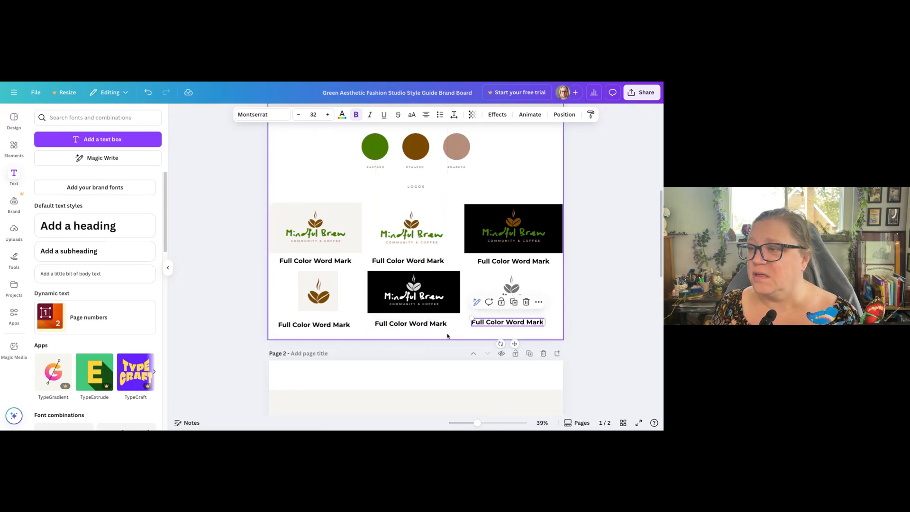
pyautogui.moveTo(515, 343); pyautogui.dragTo(524, 342)
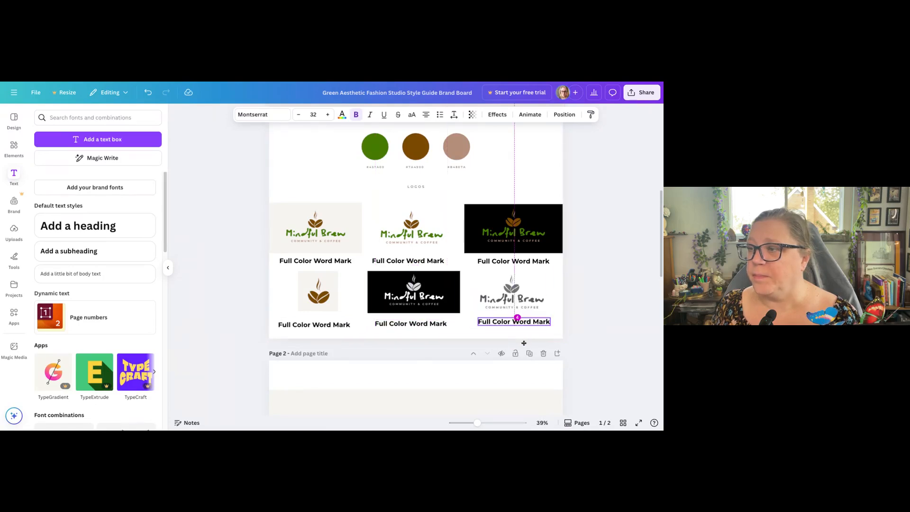
# Change the label beneath the white-background colour logo to "Full Color on White".
pyautogui.click(408, 260)
pyautogui.moveTo(373, 260); pyautogui.dragTo(446, 261)
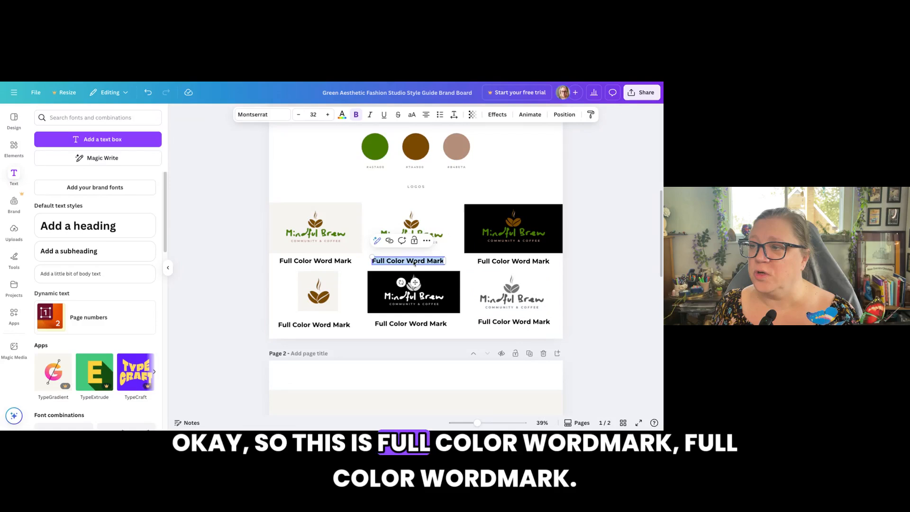
pyautogui.click(442, 261)
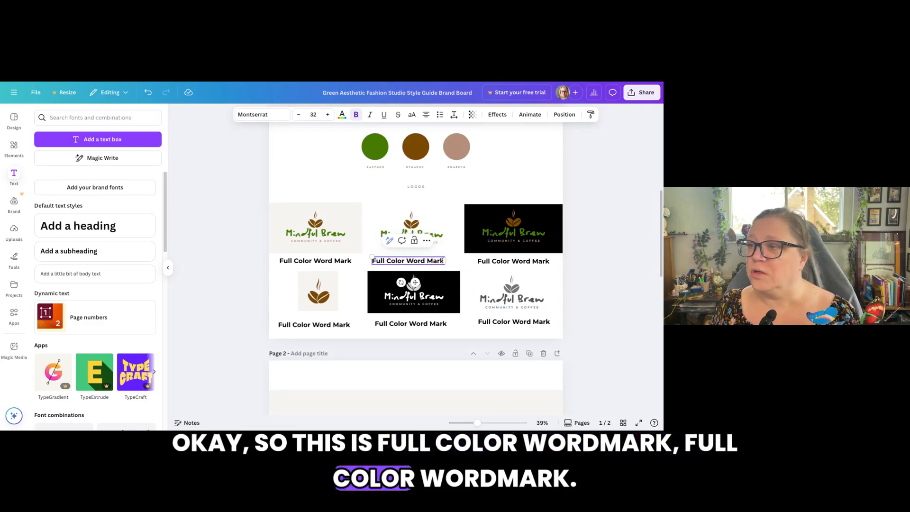
pyautogui.doubleClick(441, 260)
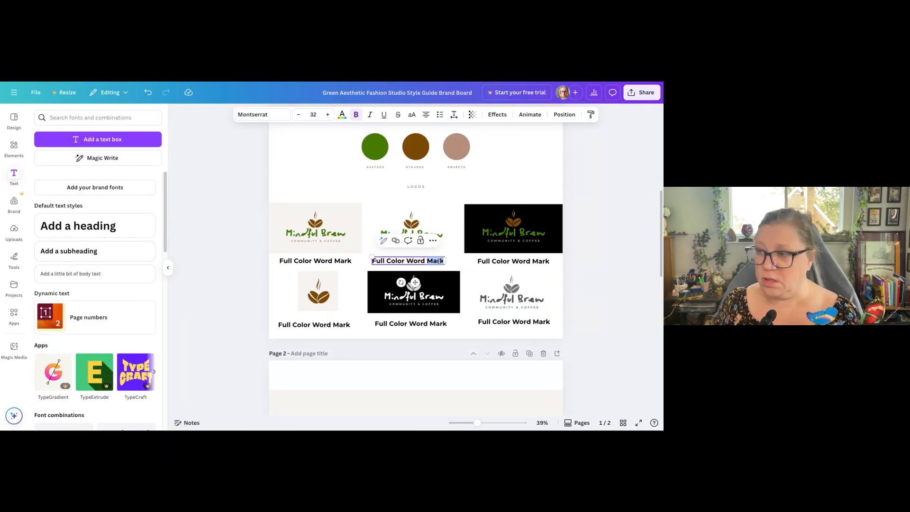
pyautogui.moveTo(405, 261); pyautogui.dragTo(454, 265)
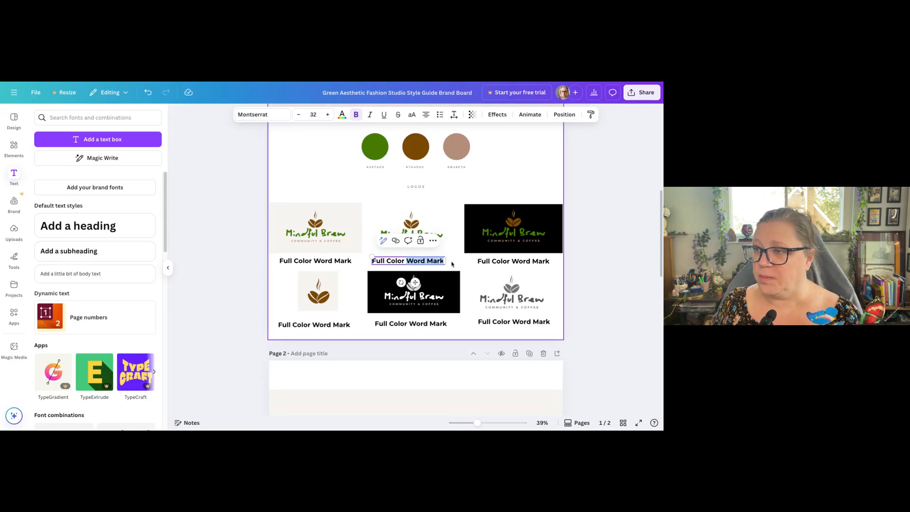
pyautogui.write('on White')
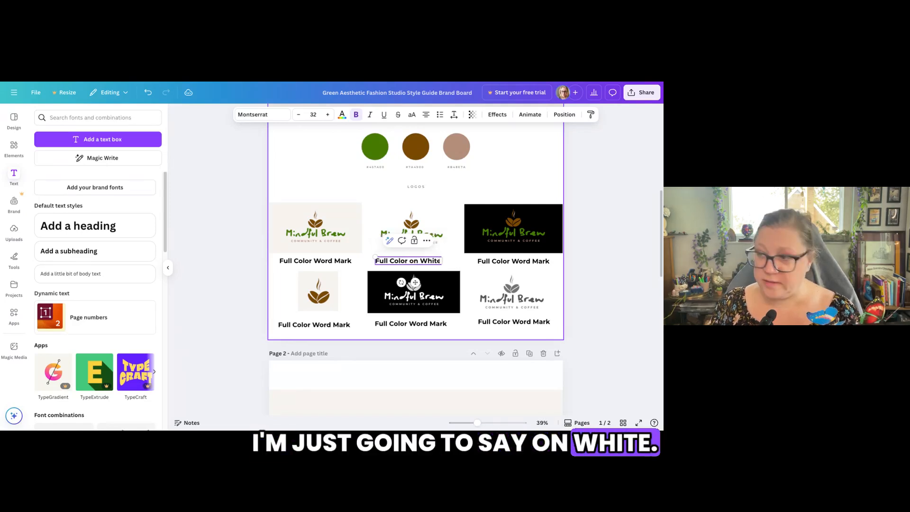
# Change the label beneath the black-background colour logo to "Full Color on Dark Background".
pyautogui.click(525, 264)
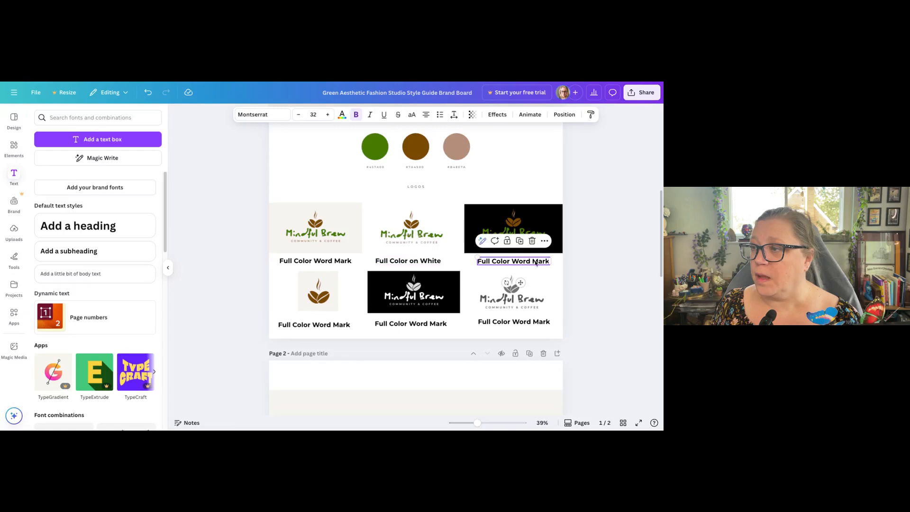
pyautogui.click(534, 263)
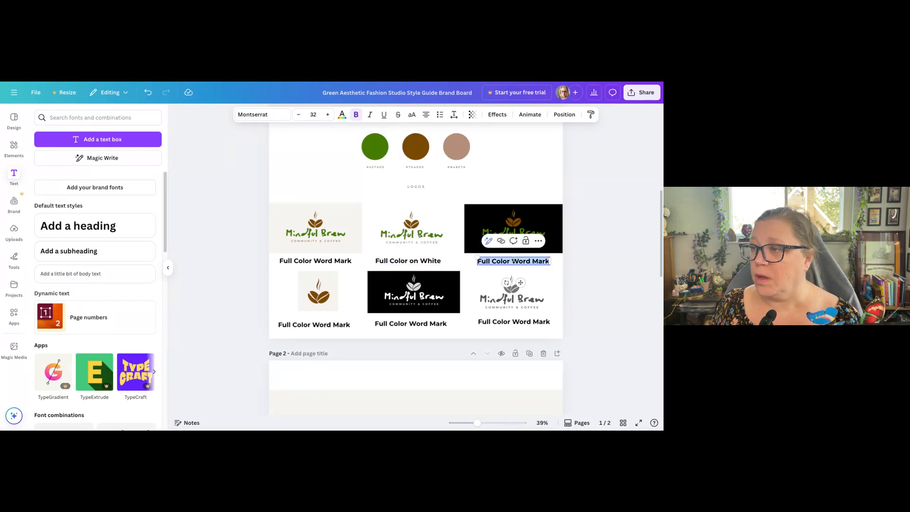
pyautogui.click(513, 260)
pyautogui.moveTo(512, 260); pyautogui.dragTo(549, 259)
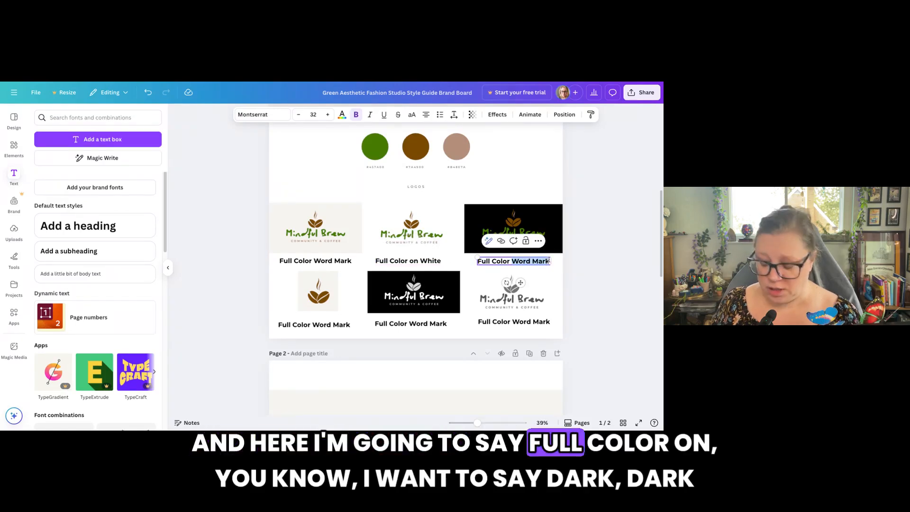
pyautogui.write('on Bla')
pyautogui.press('BackSpace')
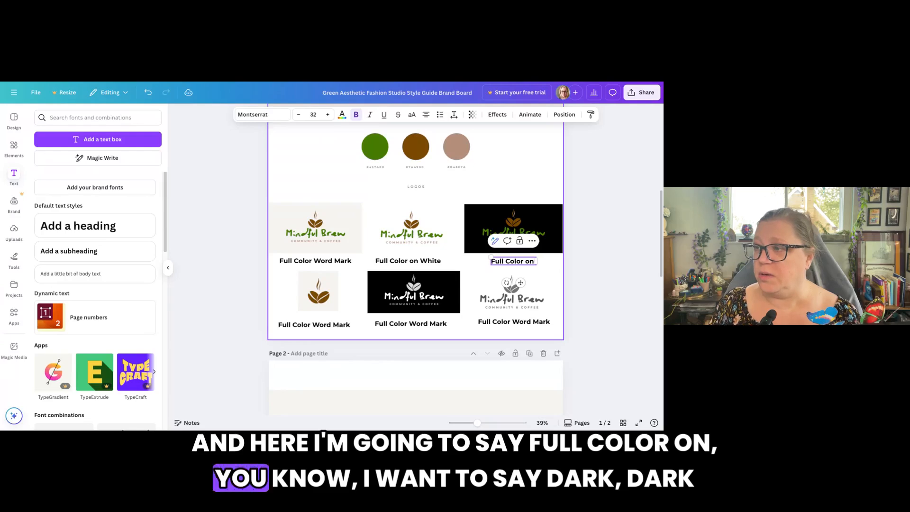
pyautogui.write('Dark')
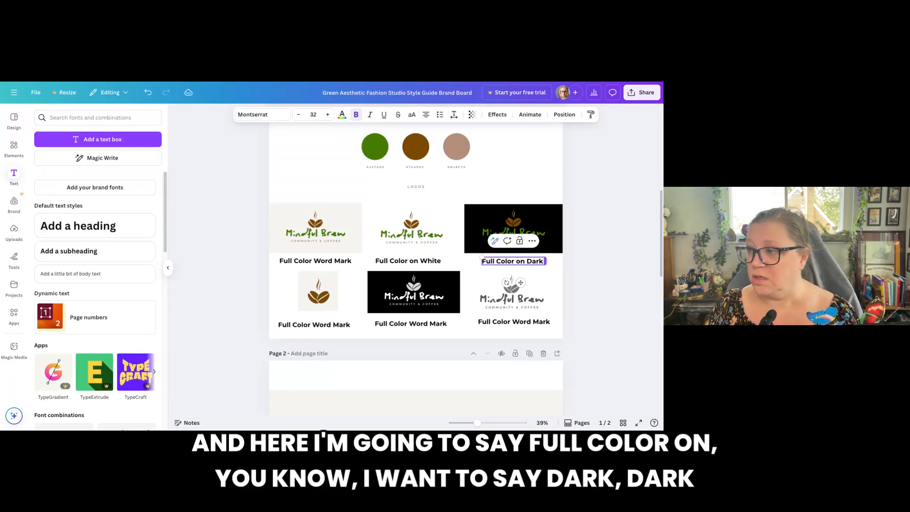
pyautogui.write(' Background')
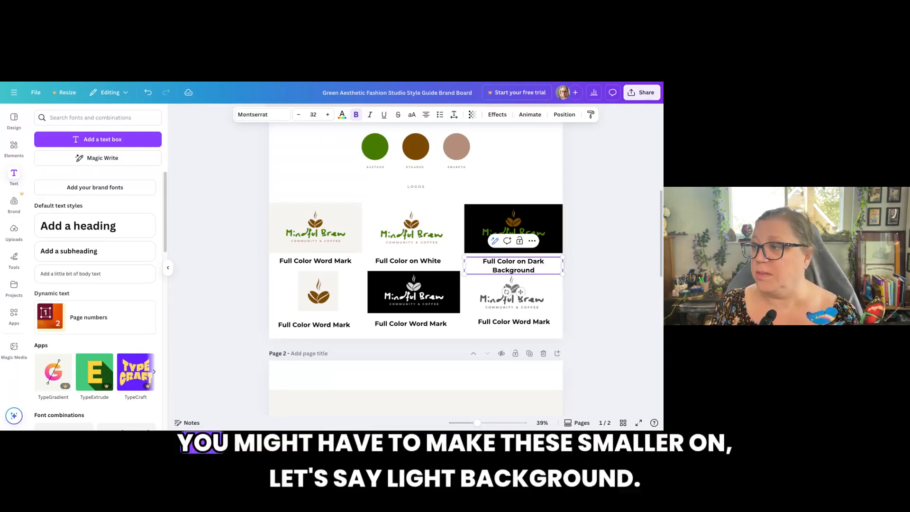
# Change the label beneath the white-background colour logo to "Full Color on Light Background".
pyautogui.click(423, 261)
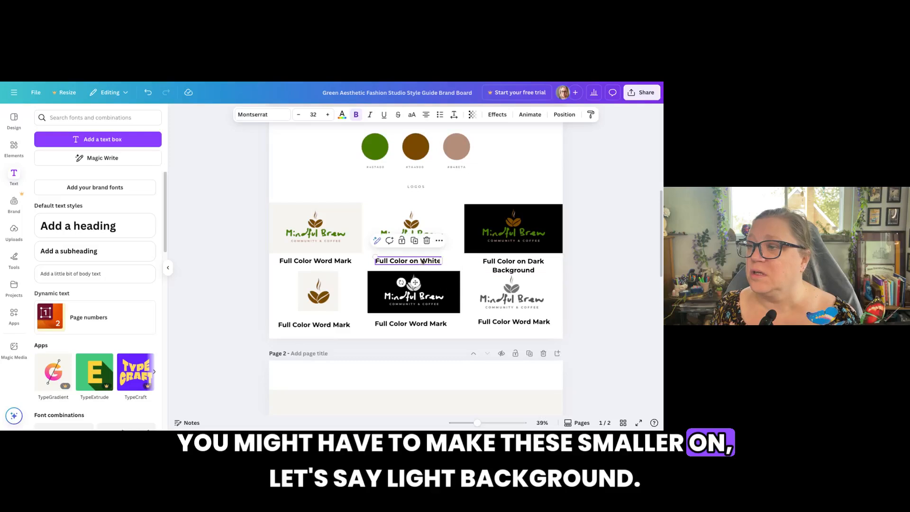
pyautogui.click(439, 261)
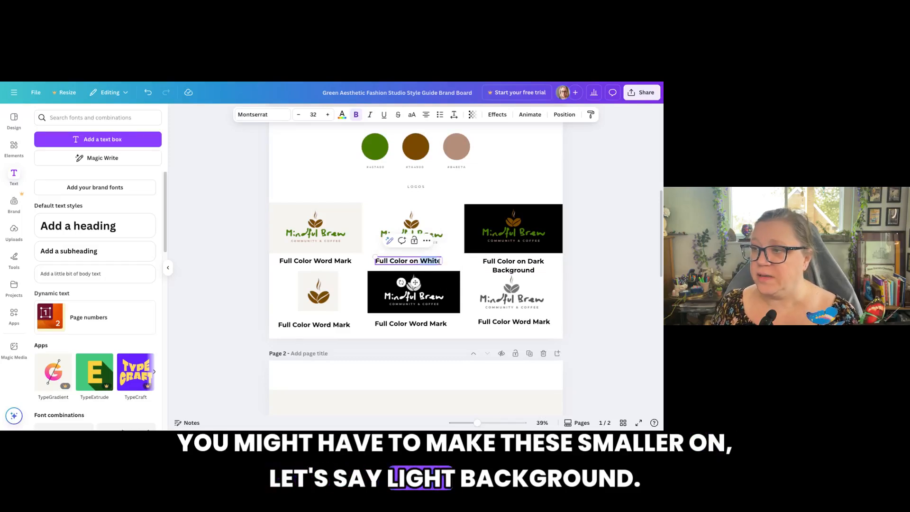
pyautogui.press('BackSpace')
pyautogui.press('BackSpace')
pyautogui.press('BackSpace')
pyautogui.press('BackSpace')
pyautogui.press('BackSpace')
pyautogui.write('L')
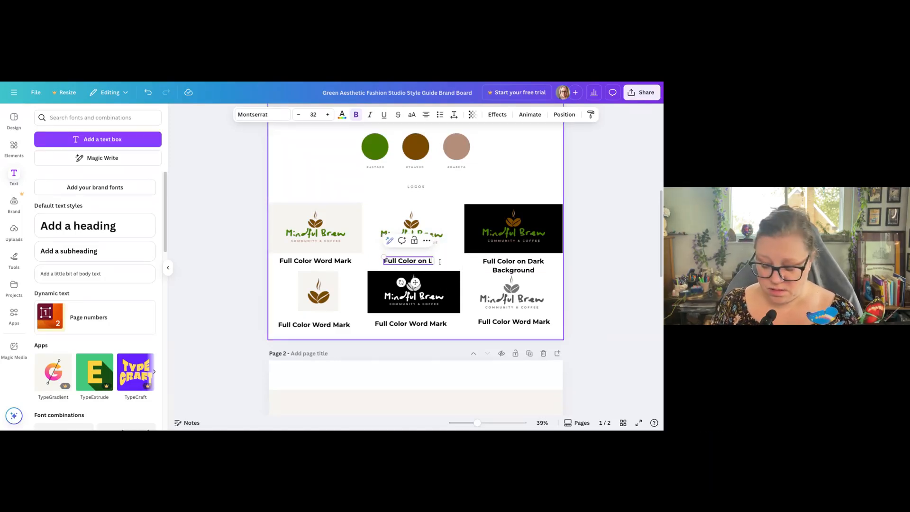
pyautogui.write('ight Background')
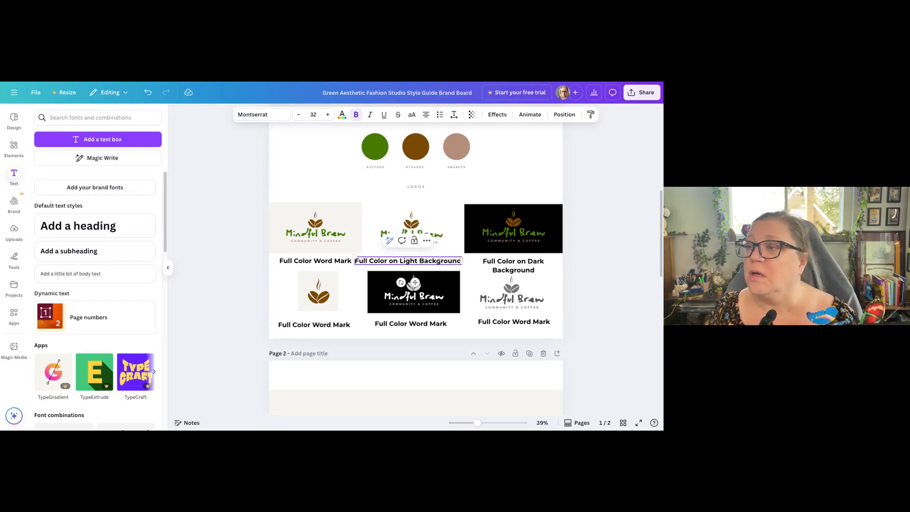
# Reduce the "Full Color on Light Background" label to size 24 and recentre it beneath its logo.
pyautogui.click(299, 115)
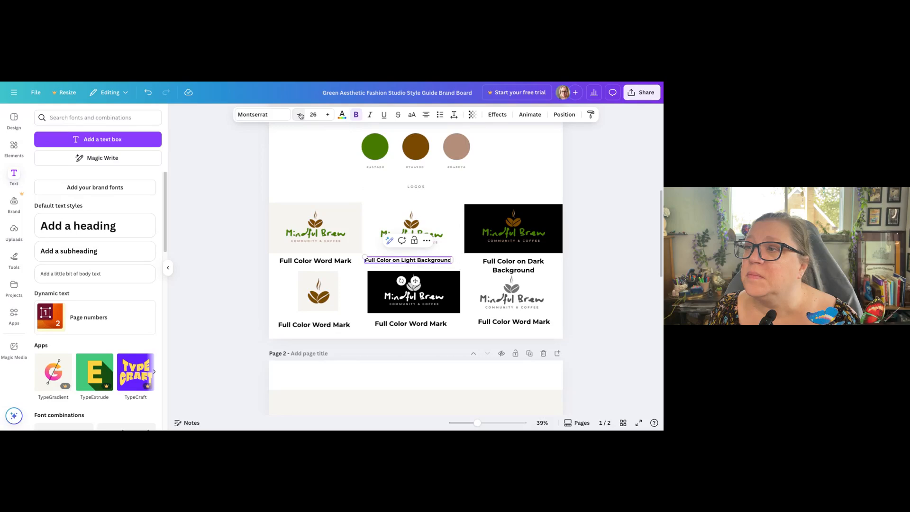
pyautogui.click(300, 116)
pyautogui.click(300, 116)
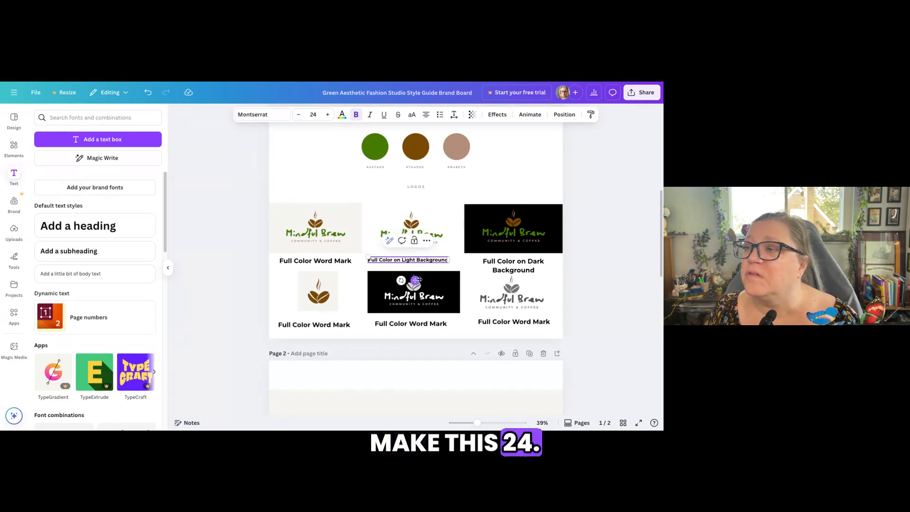
pyautogui.moveTo(419, 280); pyautogui.dragTo(424, 282)
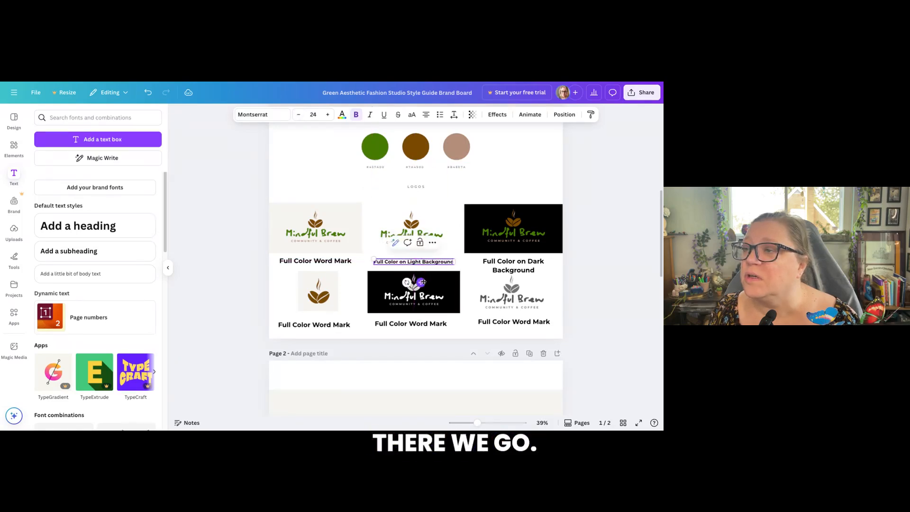
# Reduce the "Full Color on Dark Background" label to size 24 so it fits on one line.
pyautogui.click(503, 270)
pyautogui.click(503, 270)
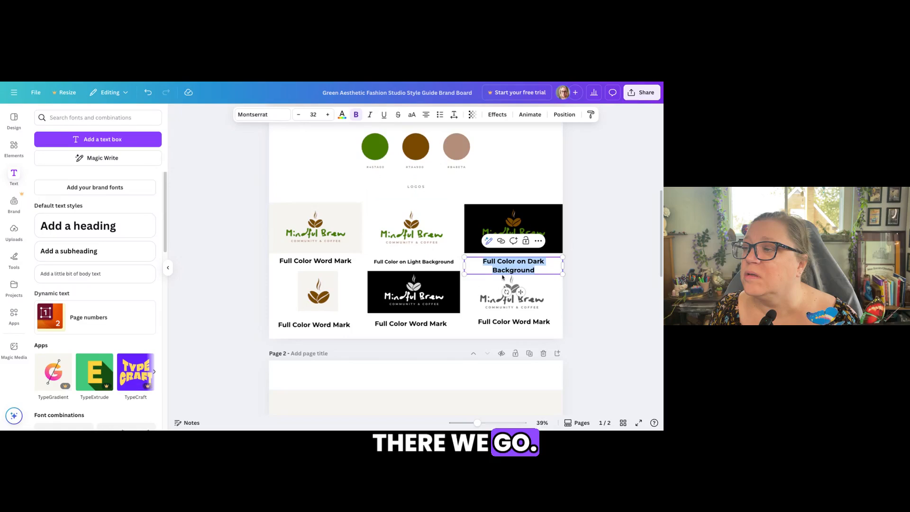
pyautogui.click(299, 114)
pyautogui.click(299, 116)
pyautogui.click(300, 116)
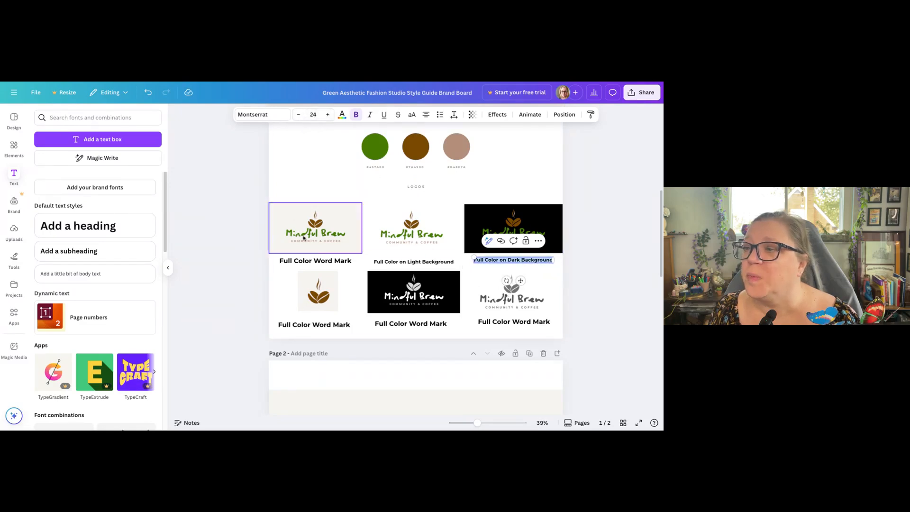
# Reduce the "Full Color Word Mark" label beneath the beige-background logo to size 24.
pyautogui.doubleClick(314, 260)
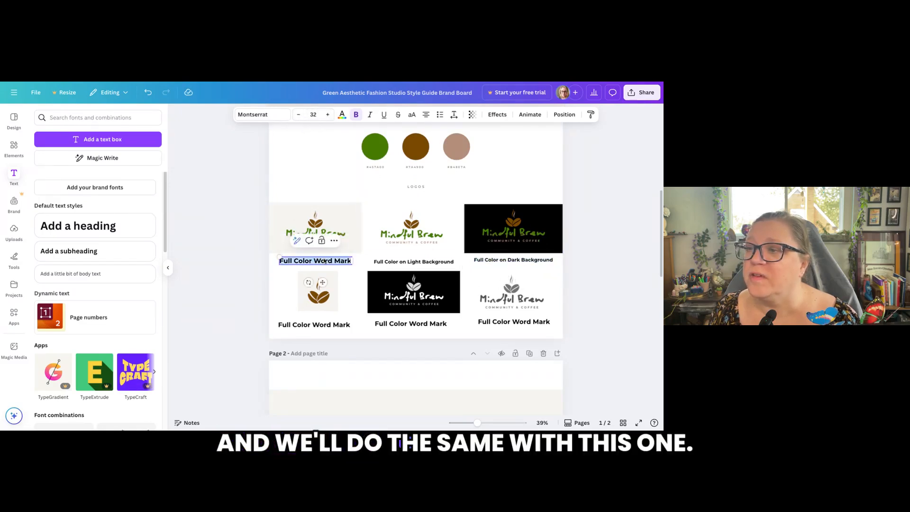
pyautogui.click(300, 115)
pyautogui.click(300, 115)
pyautogui.click(300, 115)
pyautogui.click(300, 116)
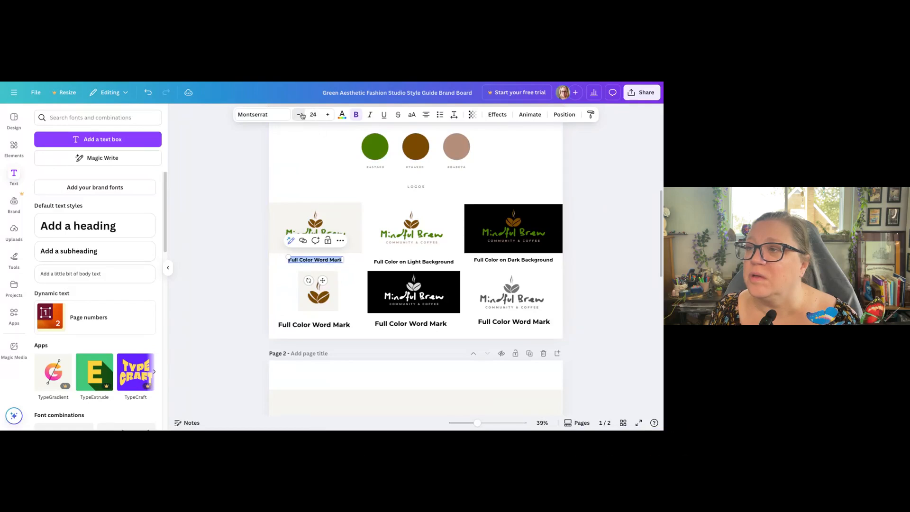
# Reduce the label beneath the coffee-bean icon logo to size 24 to match the upper row.
pyautogui.doubleClick(313, 324)
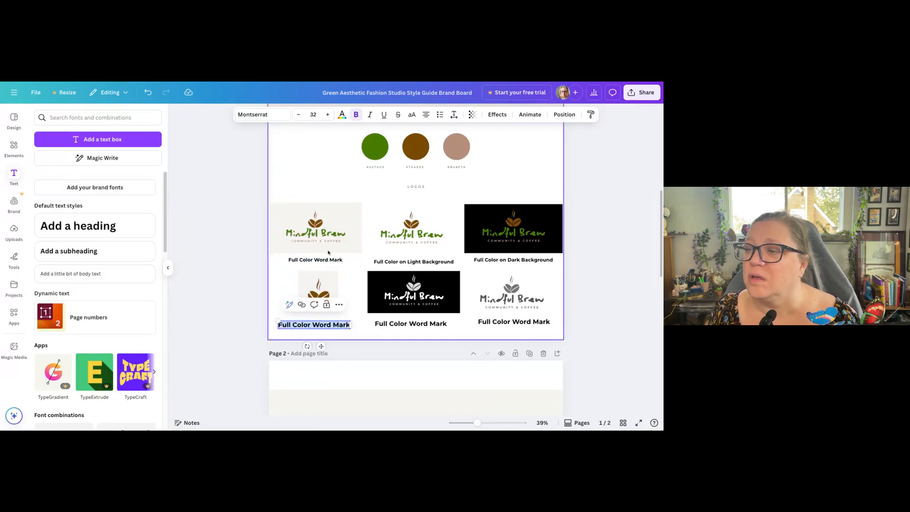
pyautogui.click(298, 118)
pyautogui.click(298, 119)
pyautogui.click(298, 119)
pyautogui.click(297, 119)
pyautogui.click(298, 118)
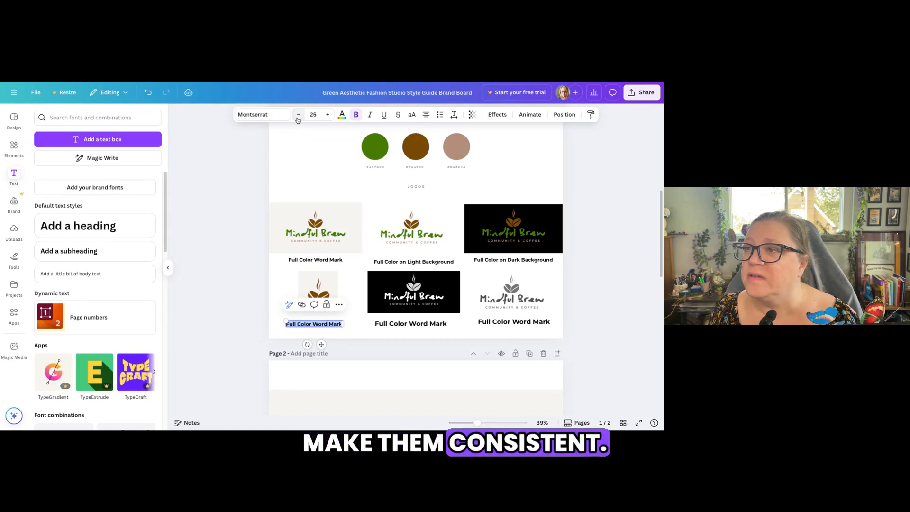
# Reduce the labels beneath the white-on-black logo and the grey logo to size 24.
pyautogui.doubleClick(407, 324)
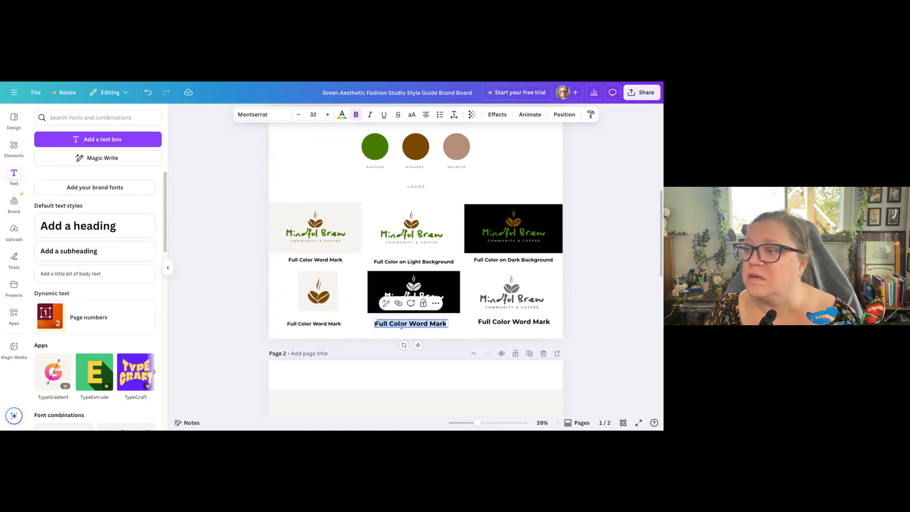
pyautogui.click(299, 115)
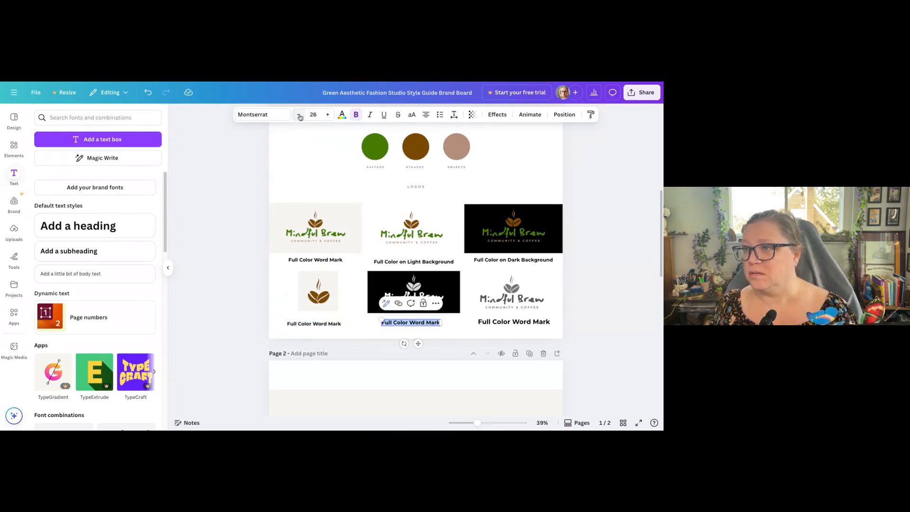
pyautogui.press('Tab')
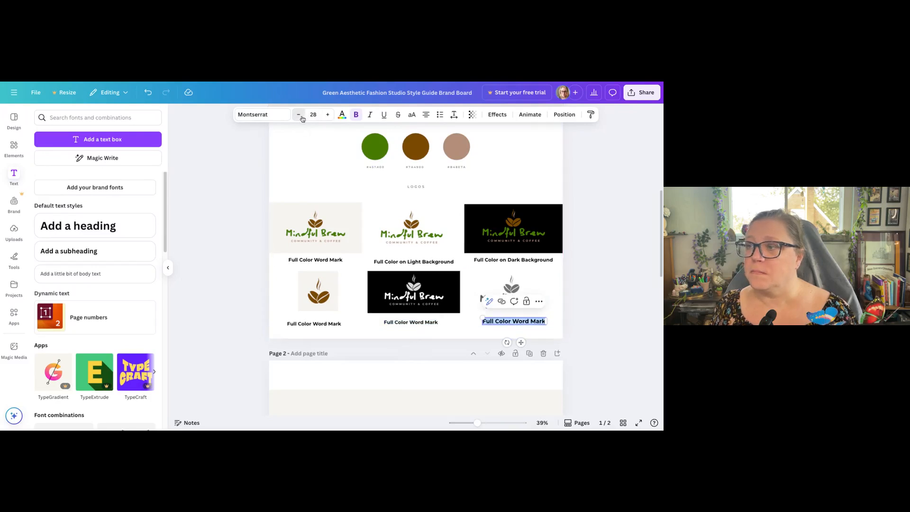
# Change the label beneath the coffee-bean icon to "Full Color Brand Mark and Social Media Profile", split over two lines.
pyautogui.click(321, 326)
pyautogui.write('Full Co')
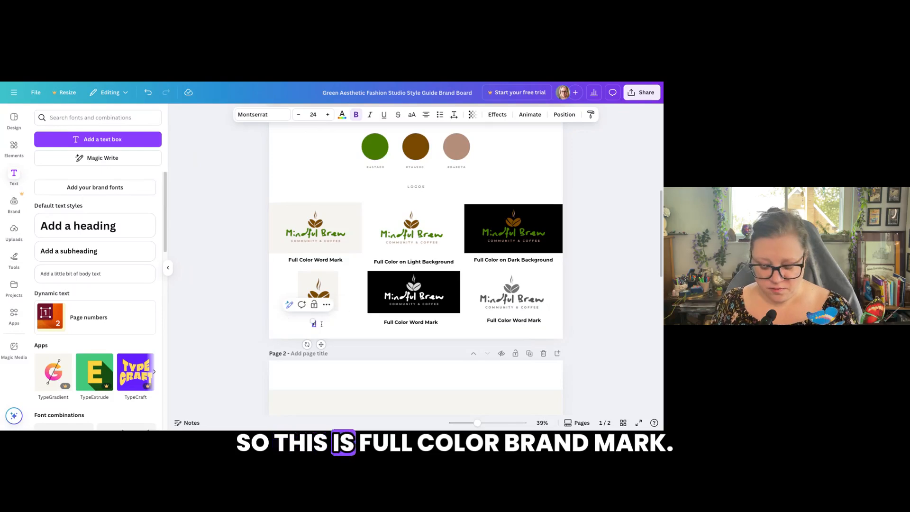
pyautogui.write('lor')
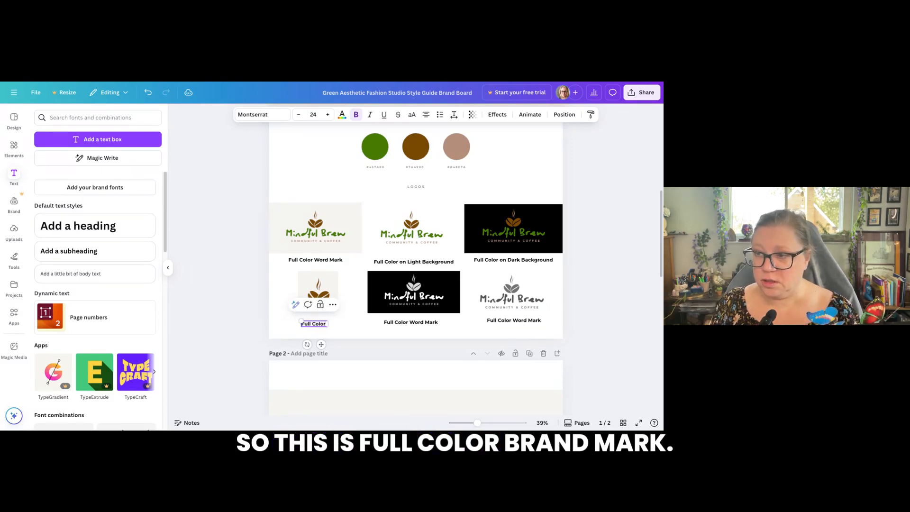
pyautogui.write(' Brand Mark')
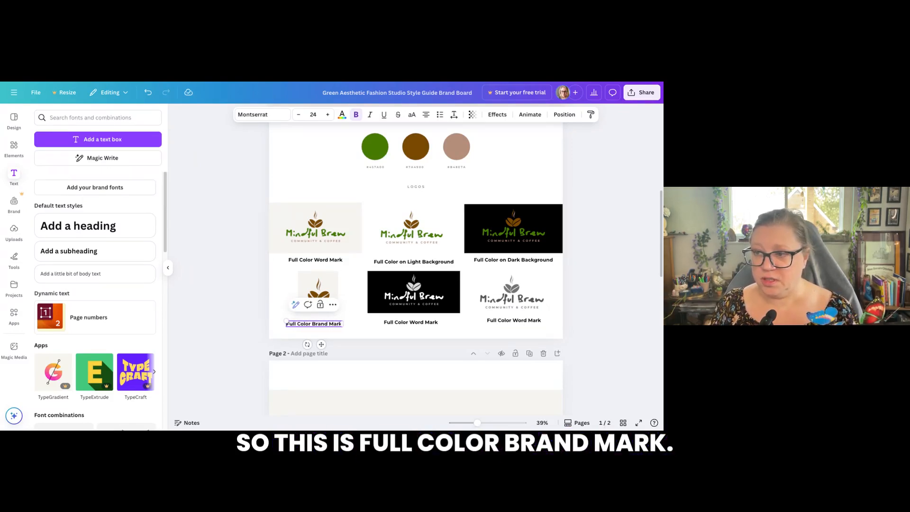
pyautogui.press('Return')
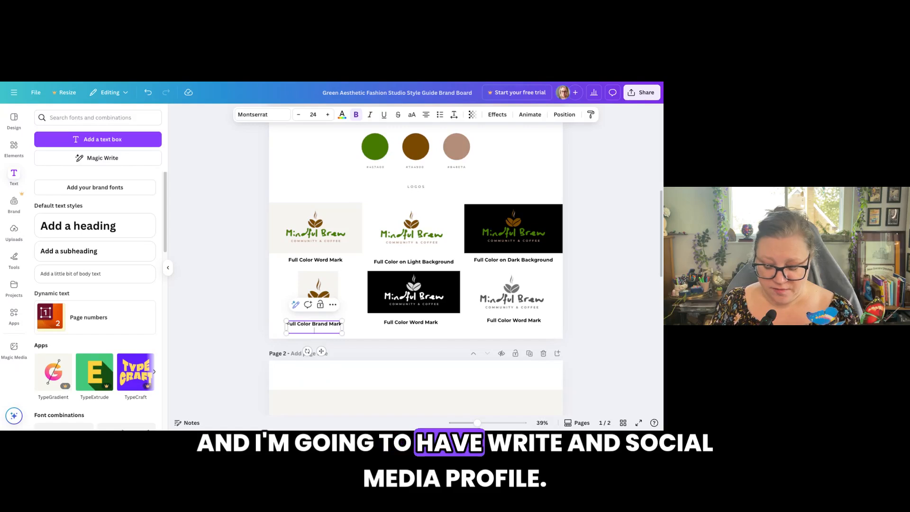
pyautogui.write('and Social Me')
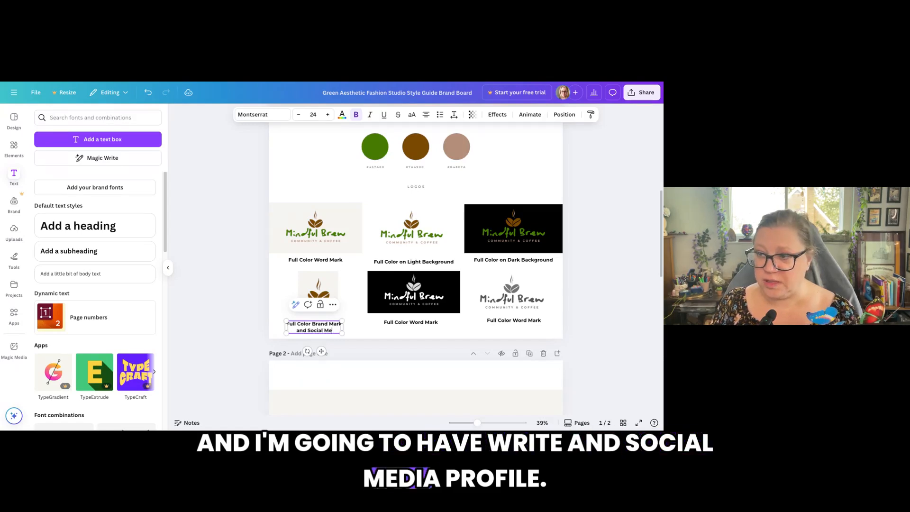
pyautogui.write('dia Profile')
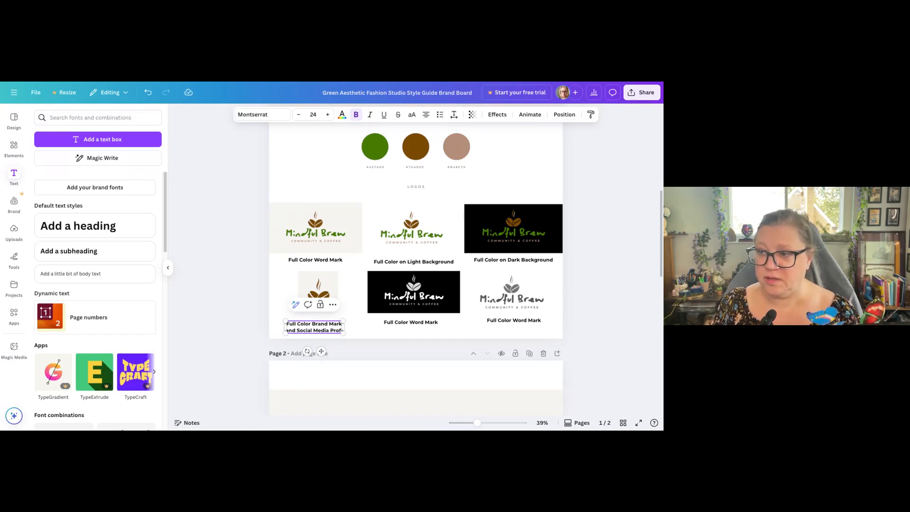
# Change the label beneath the white-on-black logo to "Black & White on Dark Background".
pyautogui.click(408, 322)
pyautogui.doubleClick(417, 322)
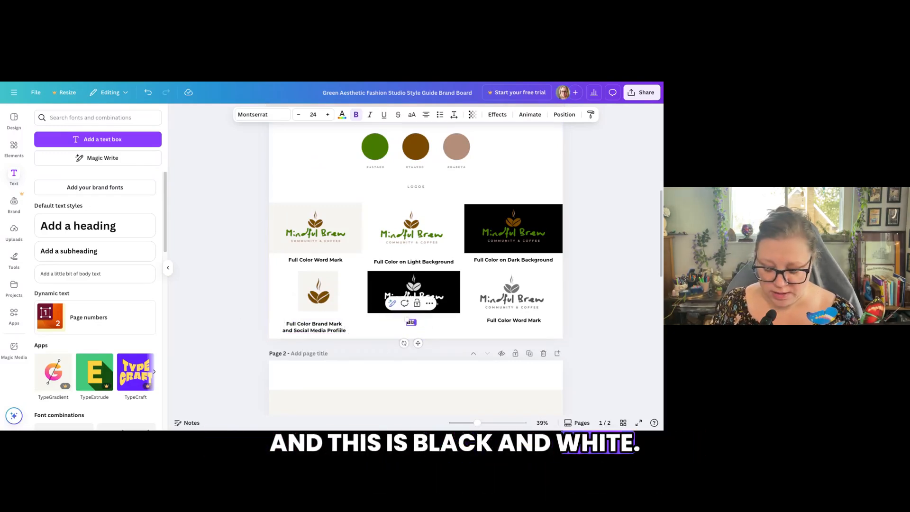
pyautogui.write('Black & White on ')
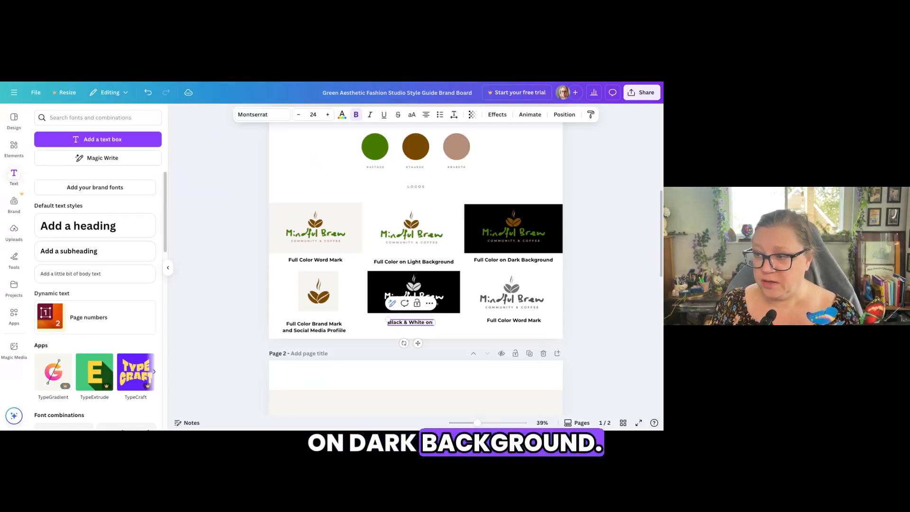
pyautogui.write('Dark Background')
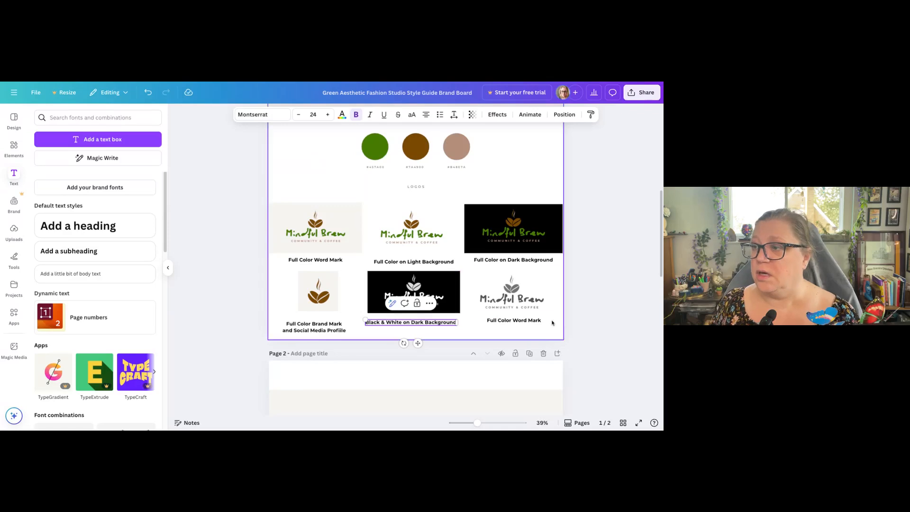
# Change the label beneath the grey logo to "Black and White on Light Background", capitalizing "White".
pyautogui.doubleClick(529, 320)
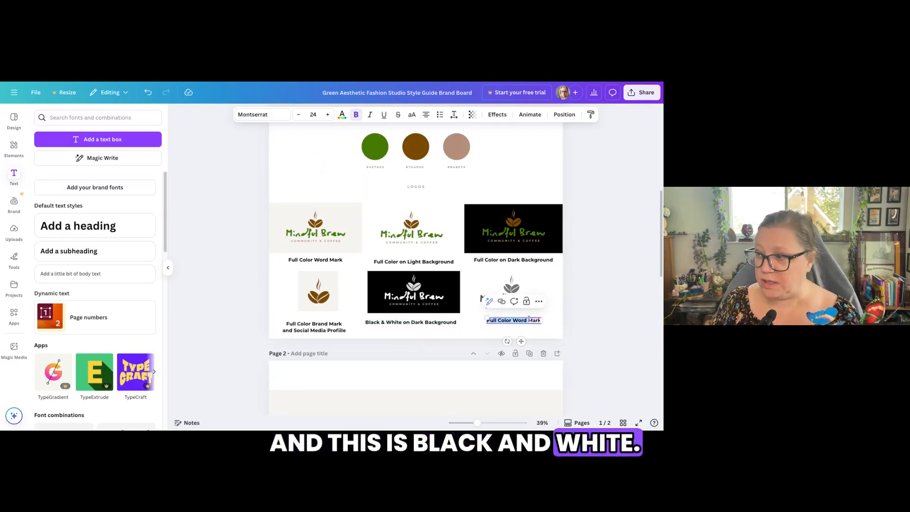
pyautogui.tripleClick(528, 320)
pyautogui.write('Blac')
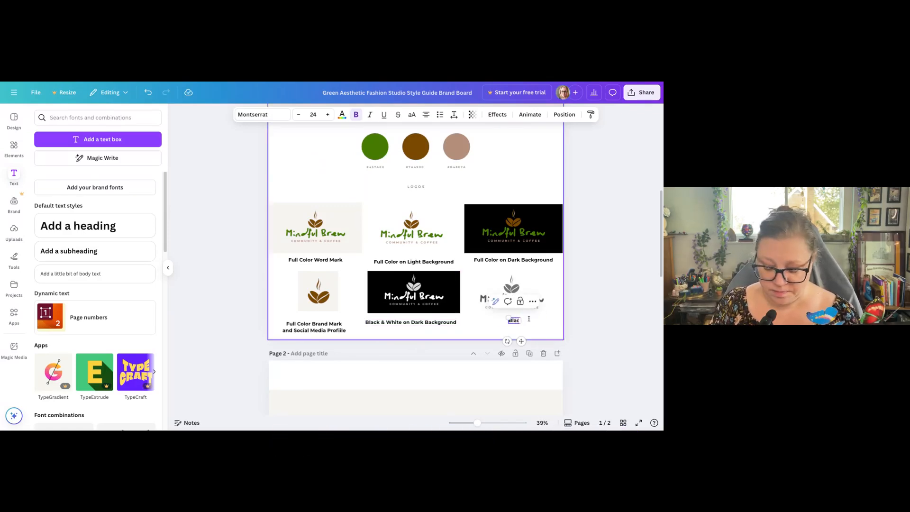
pyautogui.write('k and white on ')
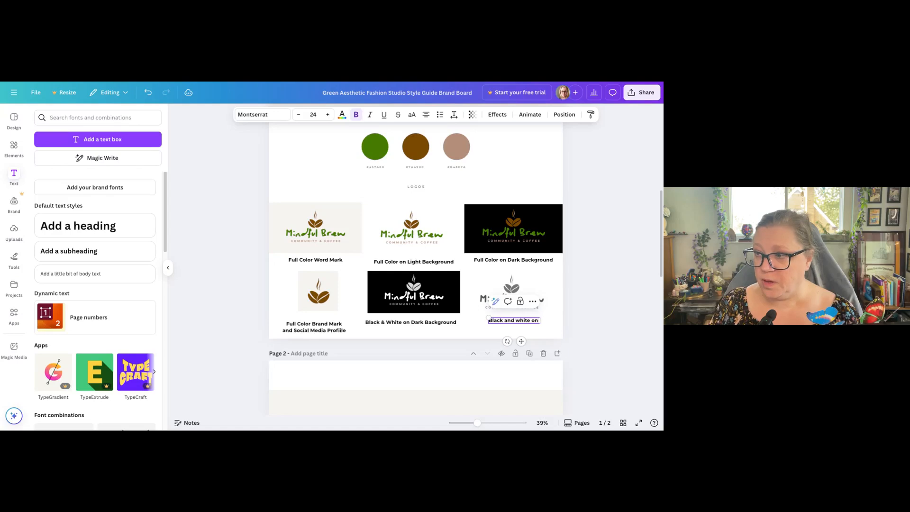
pyautogui.write('Light Backg')
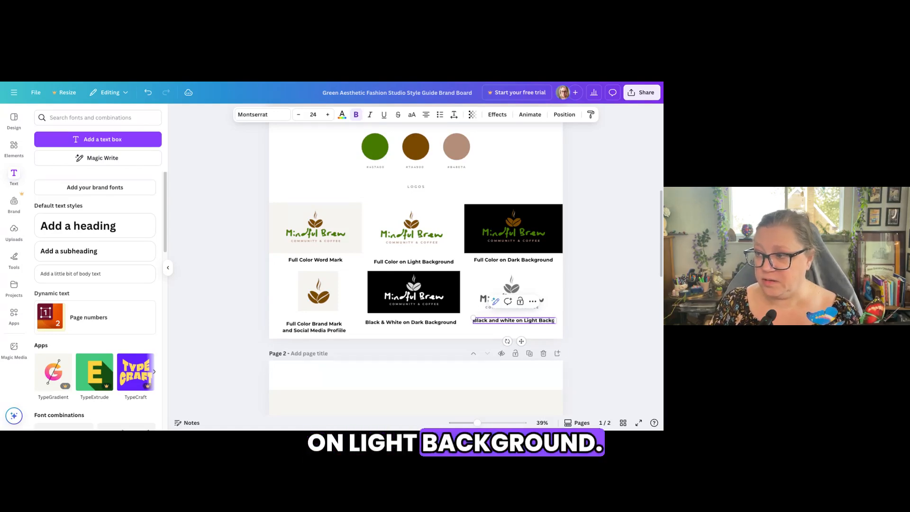
pyautogui.write('round')
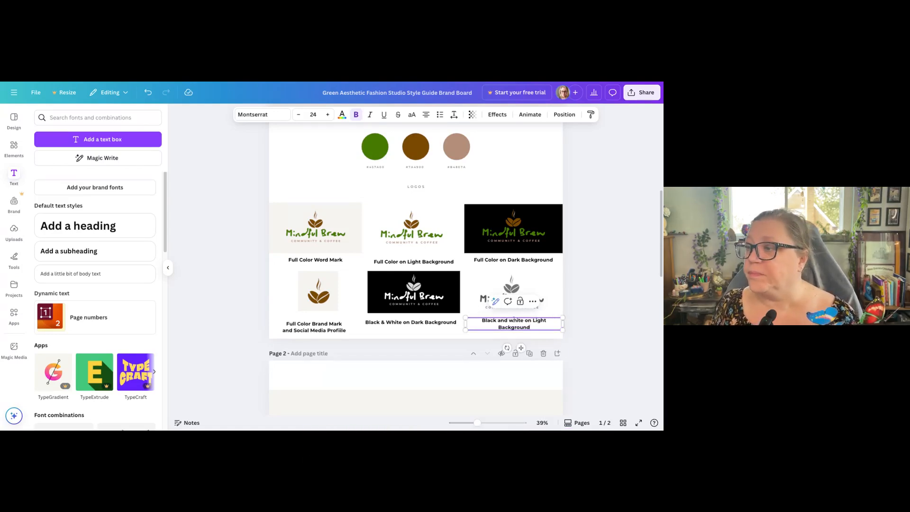
pyautogui.doubleClick(513, 320)
pyautogui.write('White')
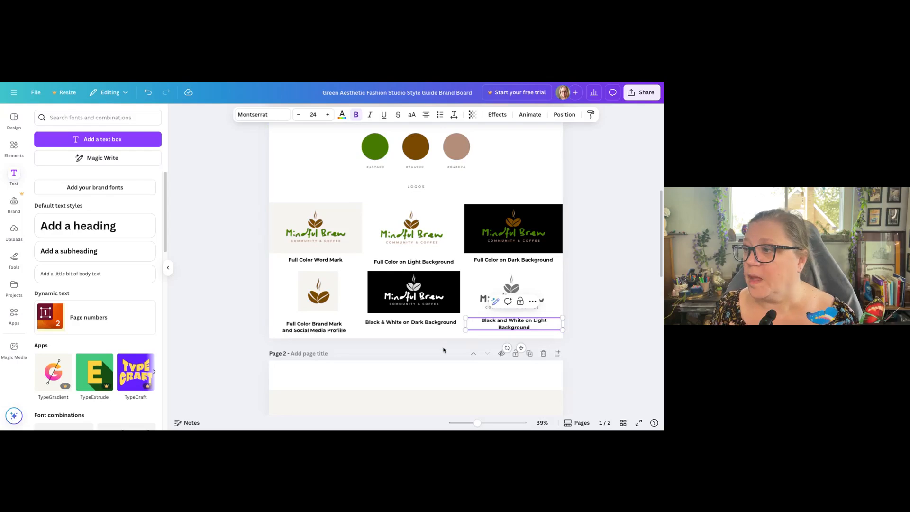
pyautogui.click(438, 337)
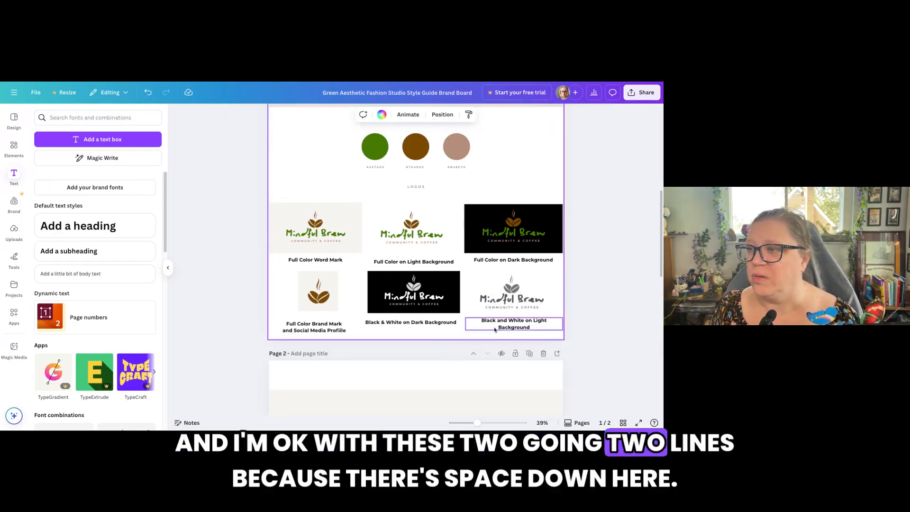
# Delete page 2 from the design and review the entire brand board page.
pyautogui.click(544, 353)
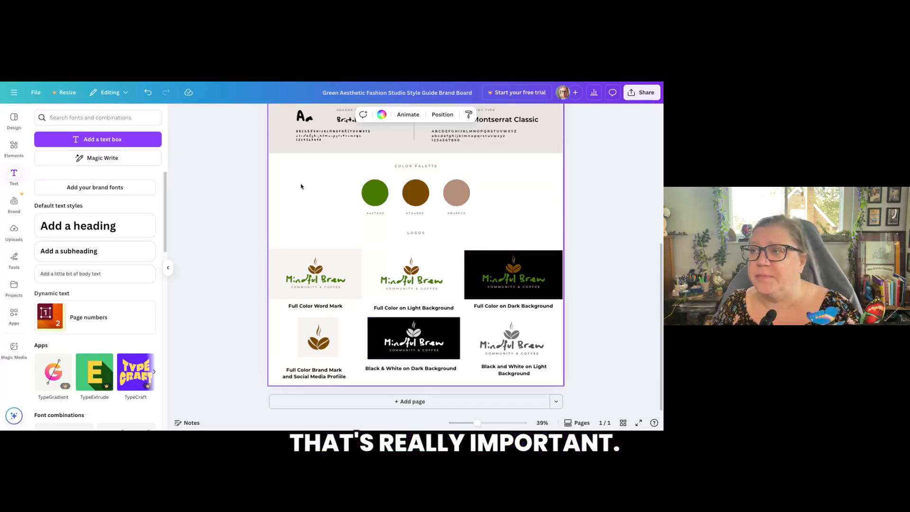
pyautogui.scroll(1, 542, 323)
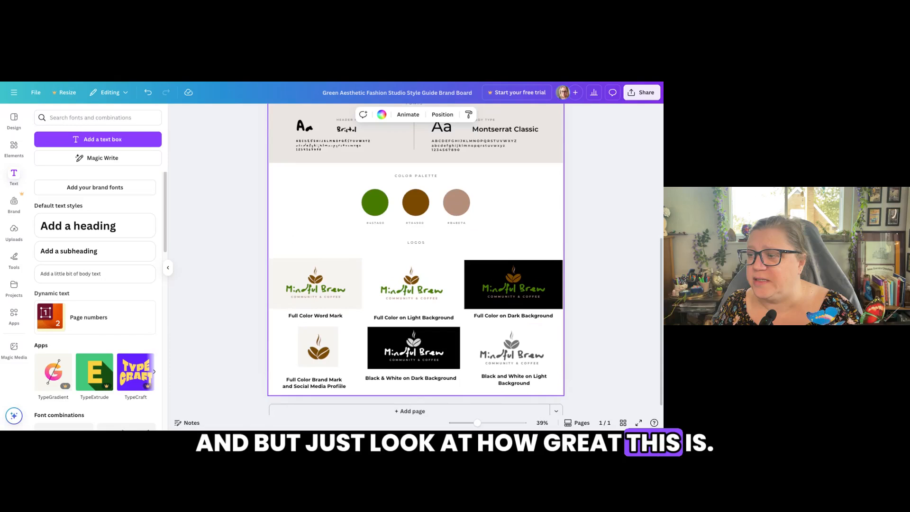
pyautogui.click(465, 422)
pyautogui.scroll(2, 506, 399)
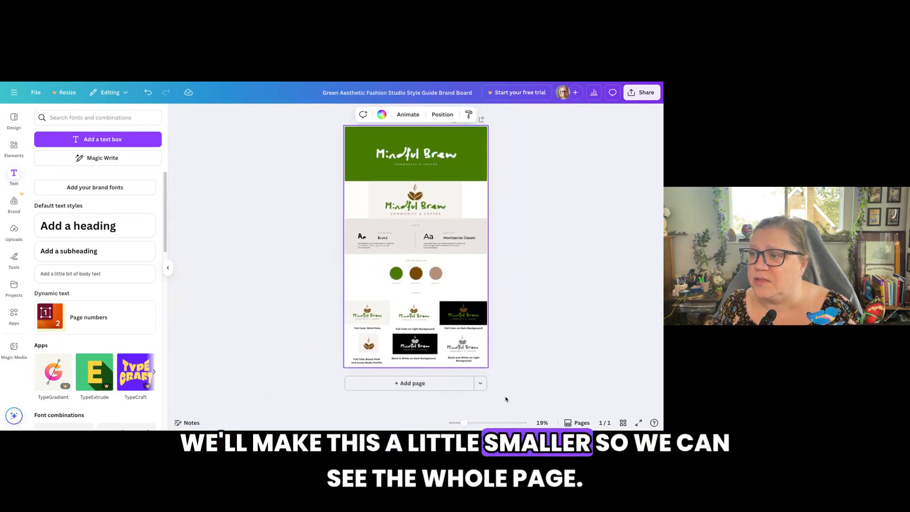
pyautogui.scroll(1, 506, 399)
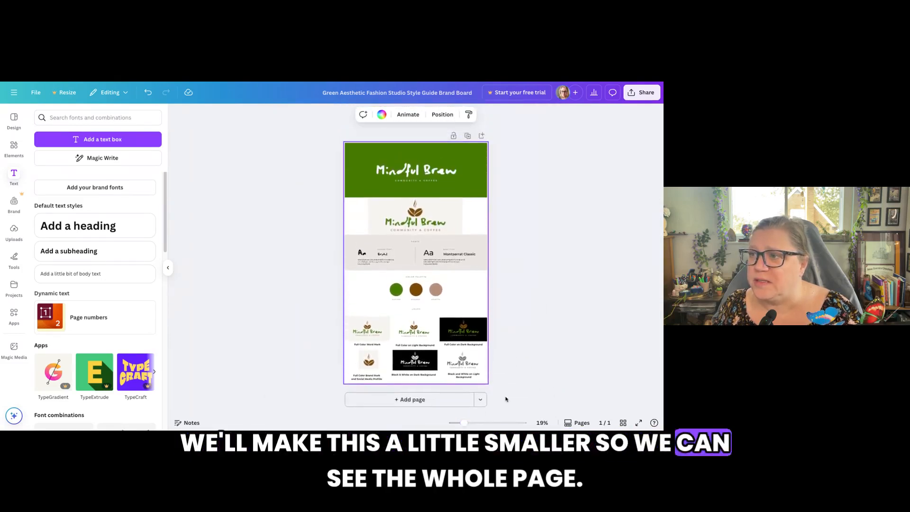
pyautogui.click(468, 423)
pyautogui.scroll(1, 542, 357)
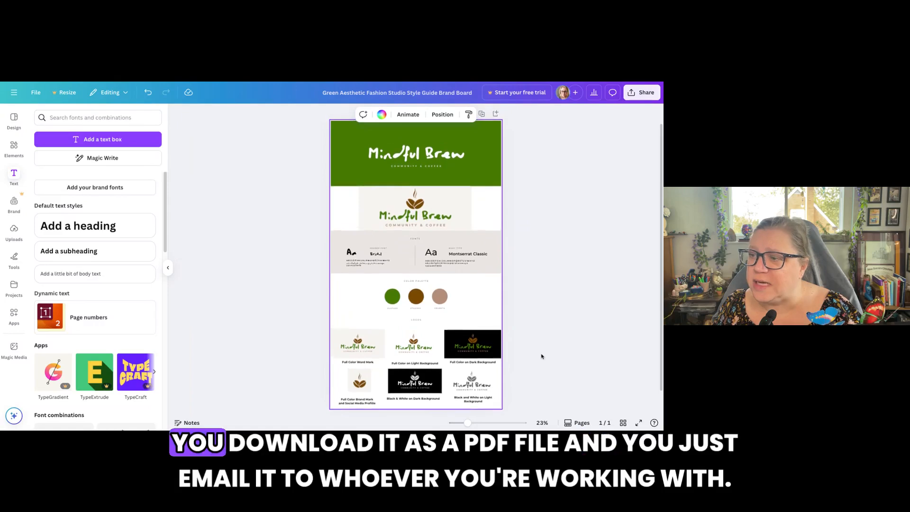